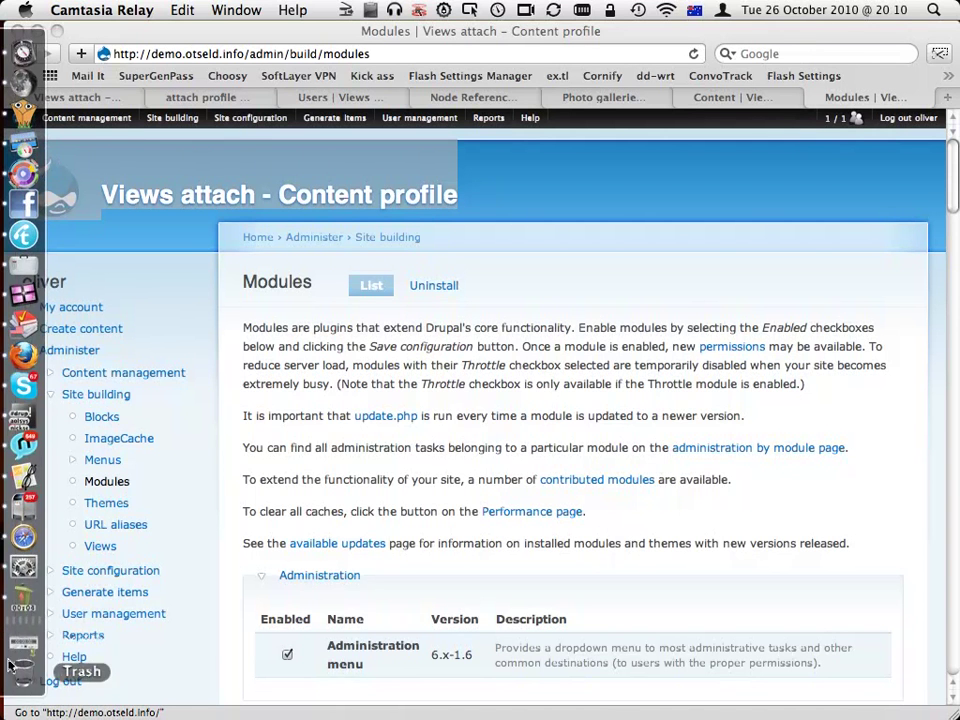
- Adjust the microphone input level in the Camtasia Relay recorder and hide the recorder window
{"action": "left_click", "coordinate": [12, 480]}
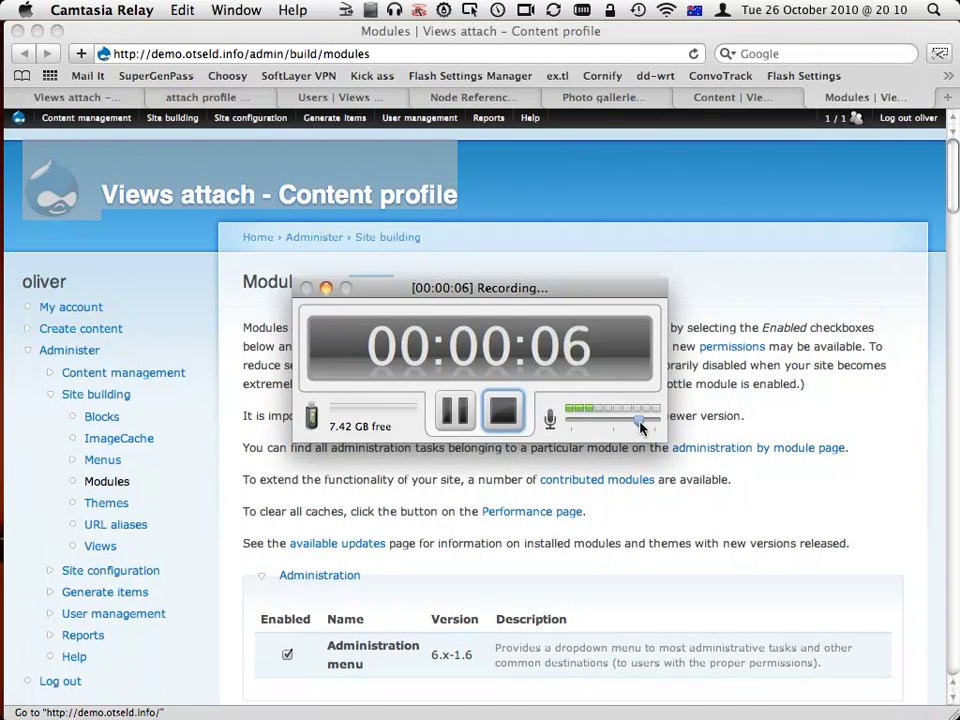
{"action": "left_click_drag", "start_coordinate": [639, 424], "coordinate": [664, 427]}
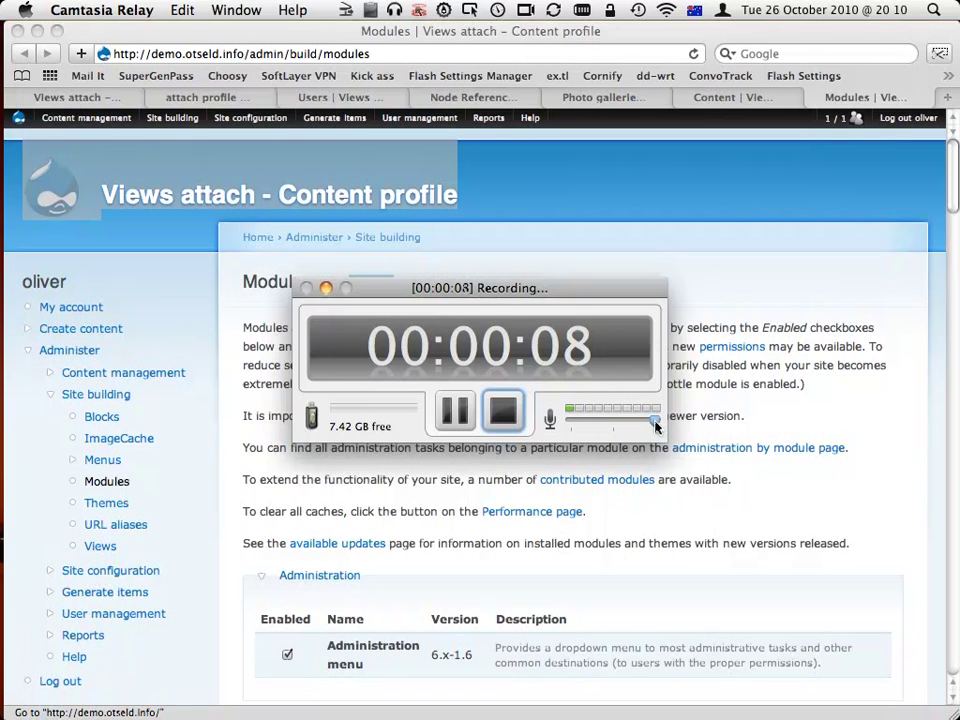
{"action": "left_click_drag", "start_coordinate": [655, 424], "coordinate": [646, 425]}
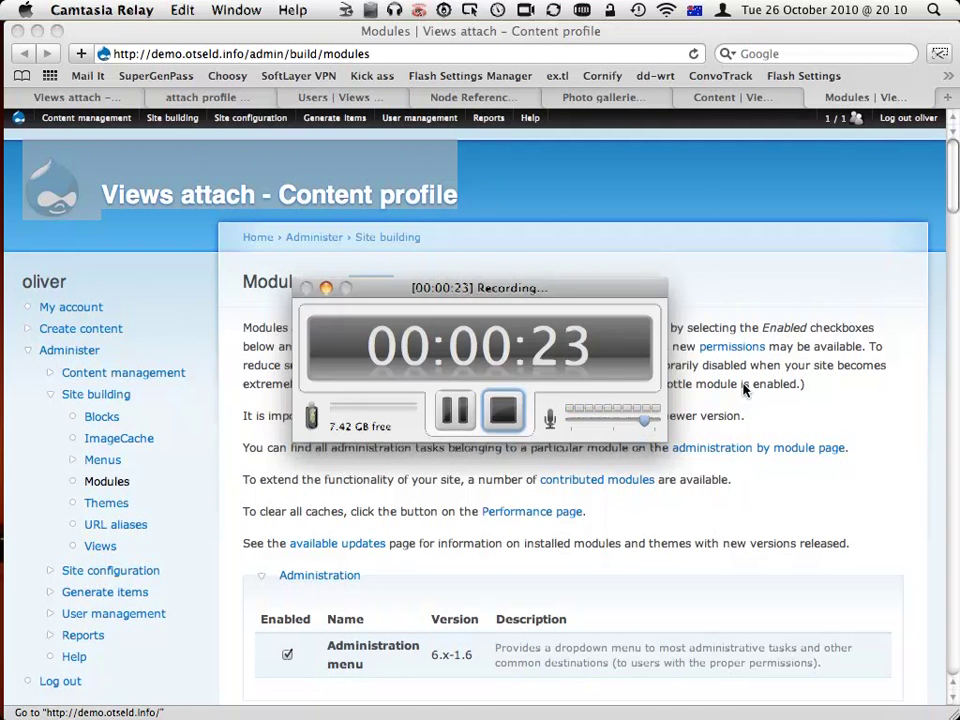
{"action": "key", "text": "super+h"}
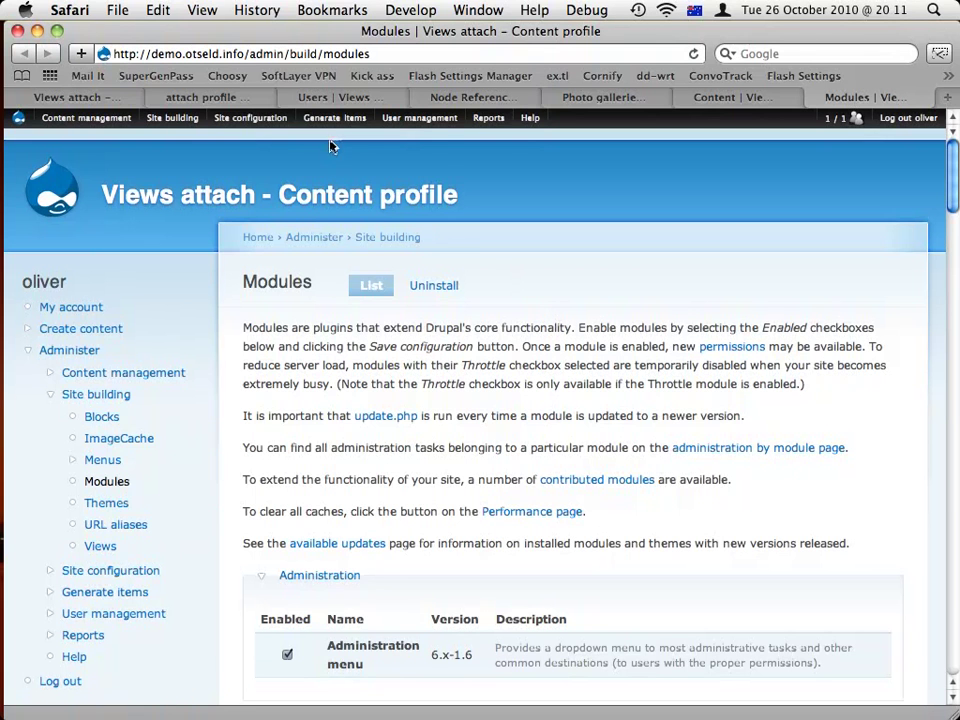
- View the Mustardseed podcast's Node References episode page and the podcast episode list it comes from
{"action": "left_click", "coordinate": [445, 100]}
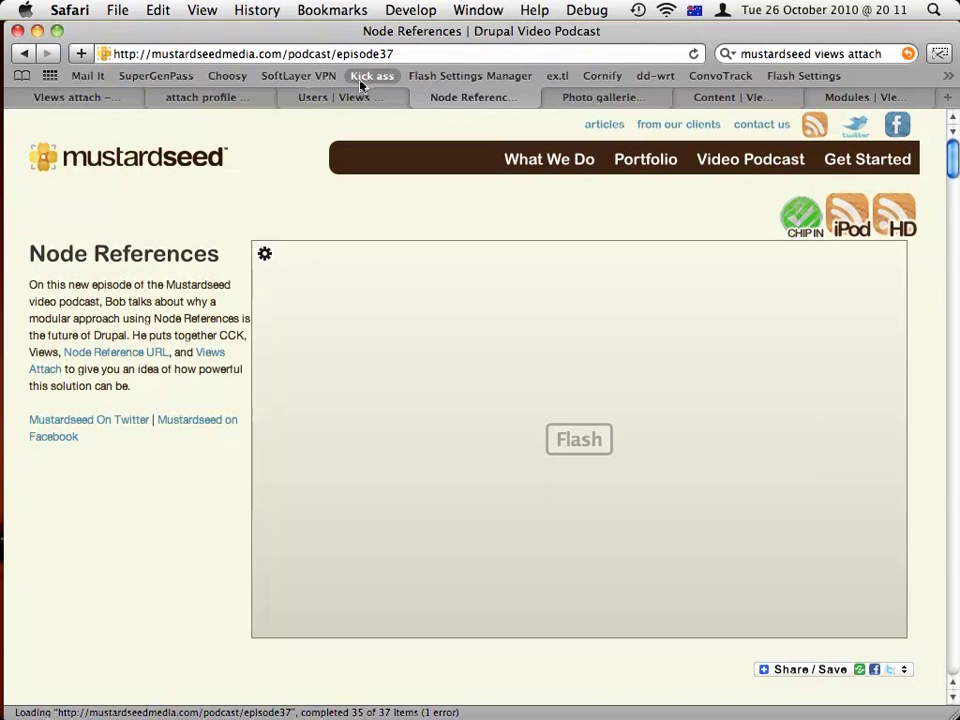
{"action": "left_click", "coordinate": [24, 52]}
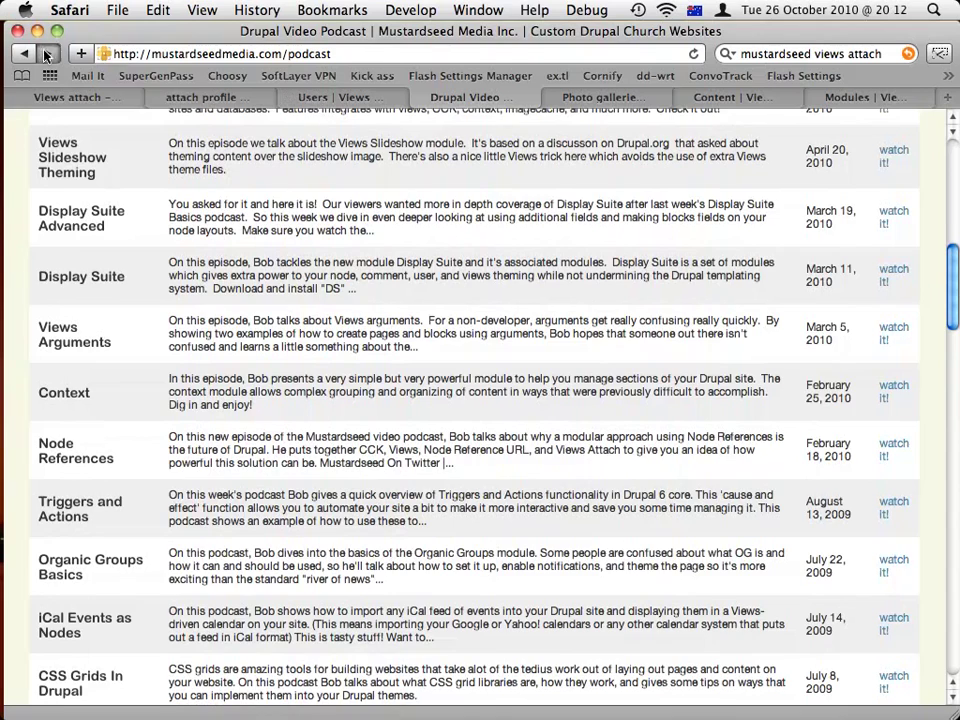
{"action": "left_click", "coordinate": [46, 53]}
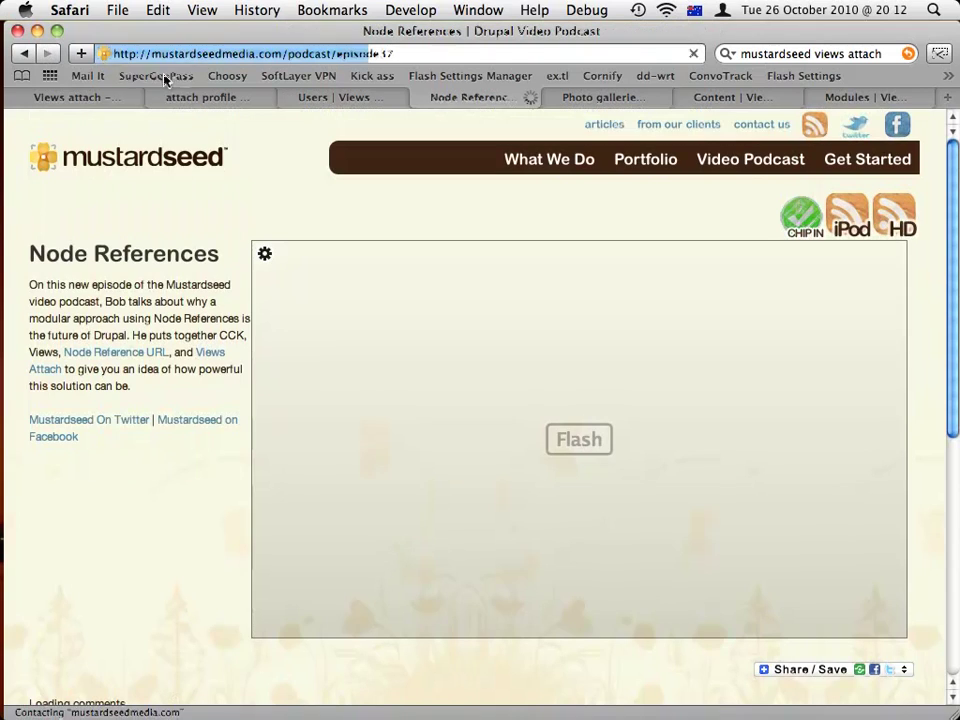
- Read the drupal.org issue on the Views attach profile view display with Content Profile, including the instructions in comment #2
{"action": "left_click", "coordinate": [320, 104]}
{"action": "mouse_move", "coordinate": [253, 117]}
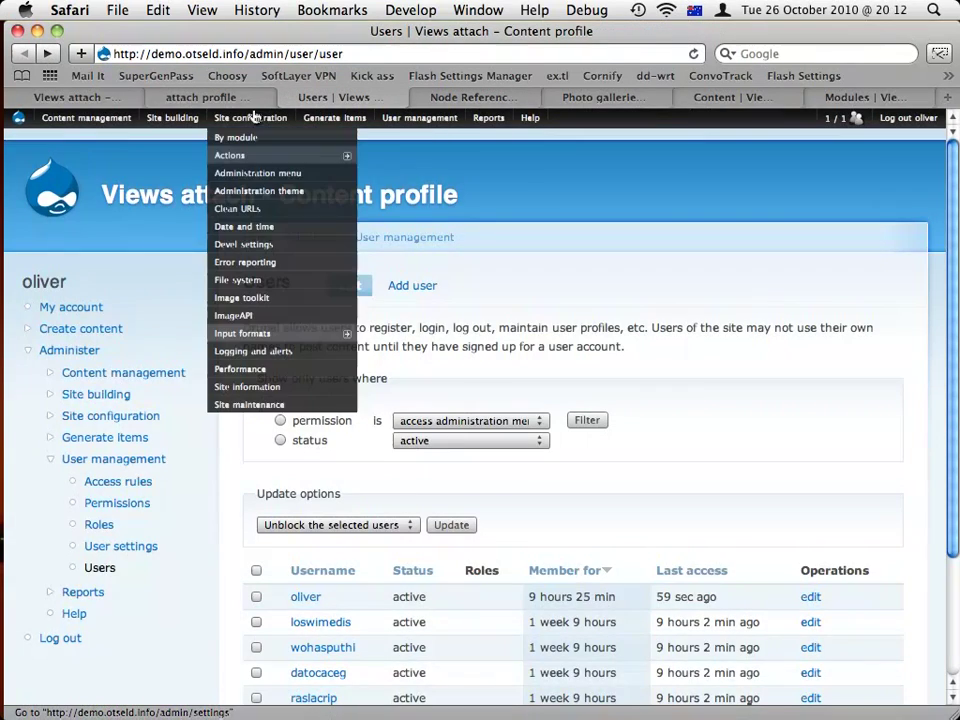
{"action": "left_click", "coordinate": [195, 97]}
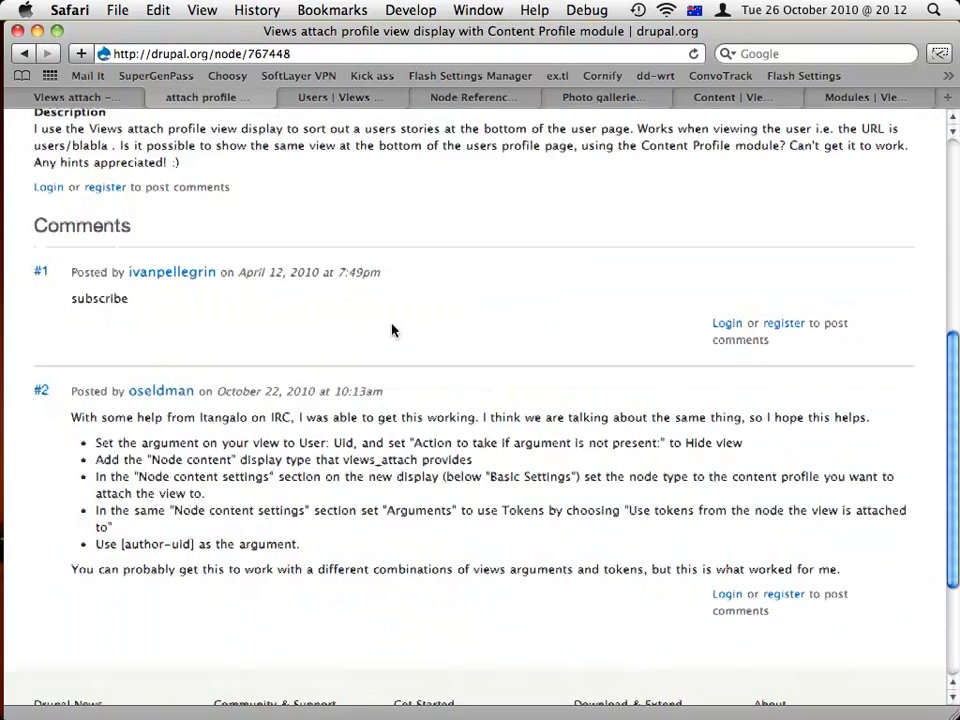
{"action": "scroll", "coordinate": [392, 330], "scroll_direction": "up", "scroll_amount": 6}
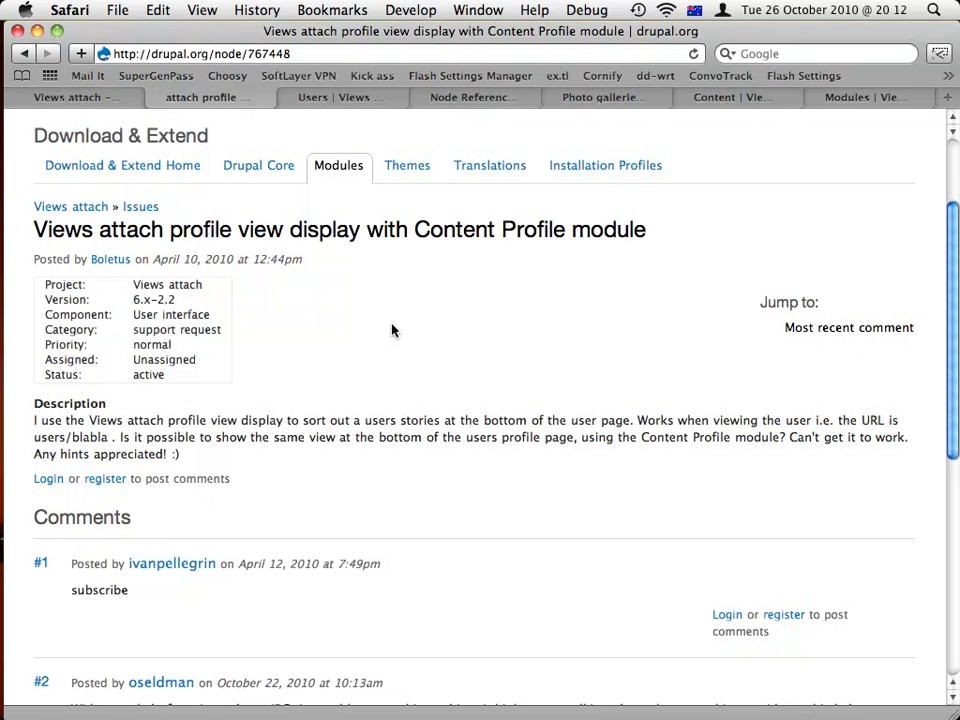
{"action": "scroll", "coordinate": [392, 331], "scroll_direction": "down", "scroll_amount": 1}
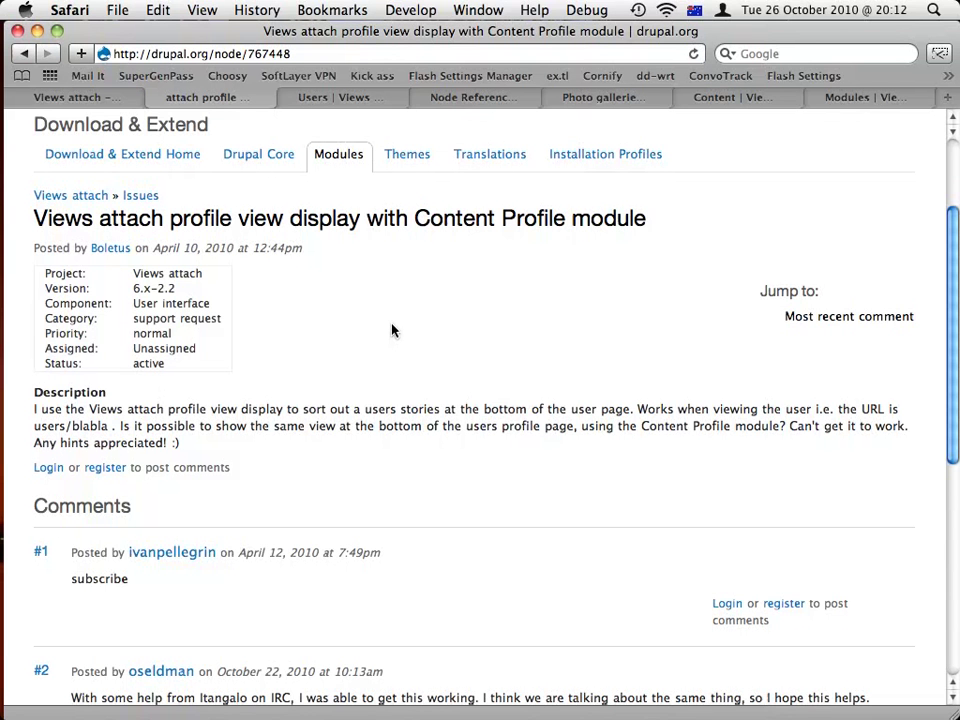
{"action": "scroll", "coordinate": [392, 330], "scroll_direction": "down", "scroll_amount": 3}
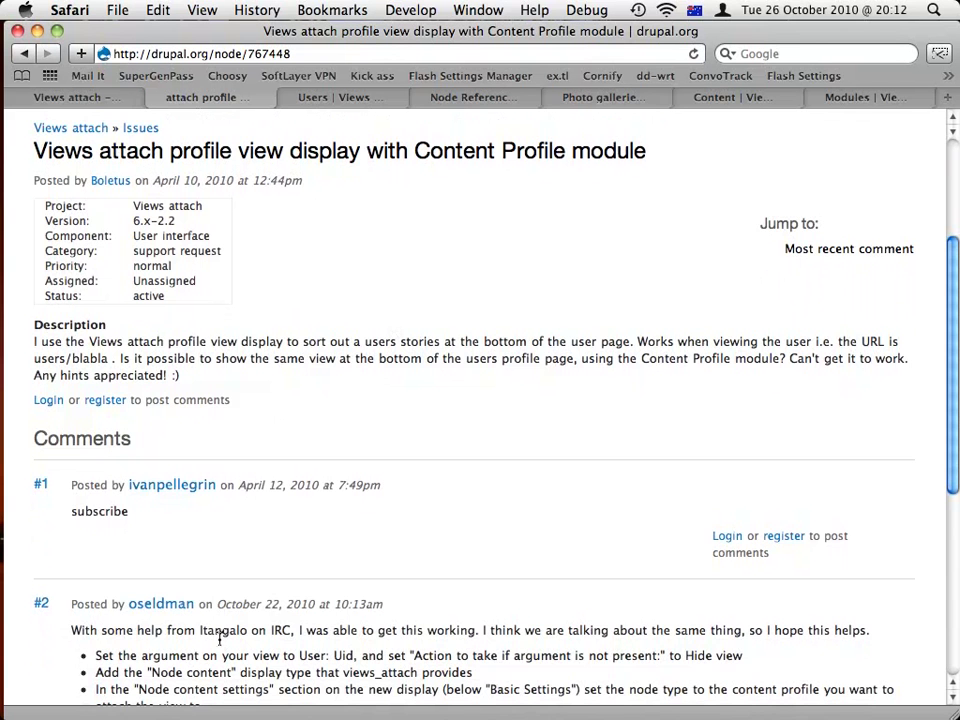
{"action": "scroll", "coordinate": [320, 541], "scroll_direction": "up", "scroll_amount": 3}
{"action": "scroll", "coordinate": [320, 541], "scroll_direction": "up", "scroll_amount": 3}
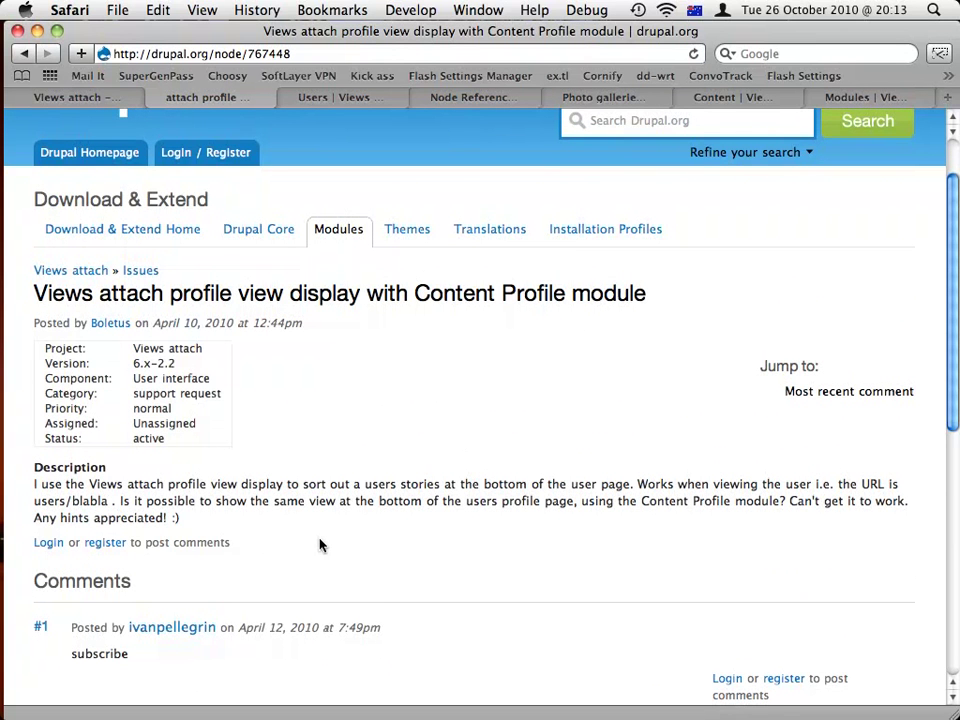
{"action": "scroll", "coordinate": [320, 545], "scroll_direction": "down", "scroll_amount": 5}
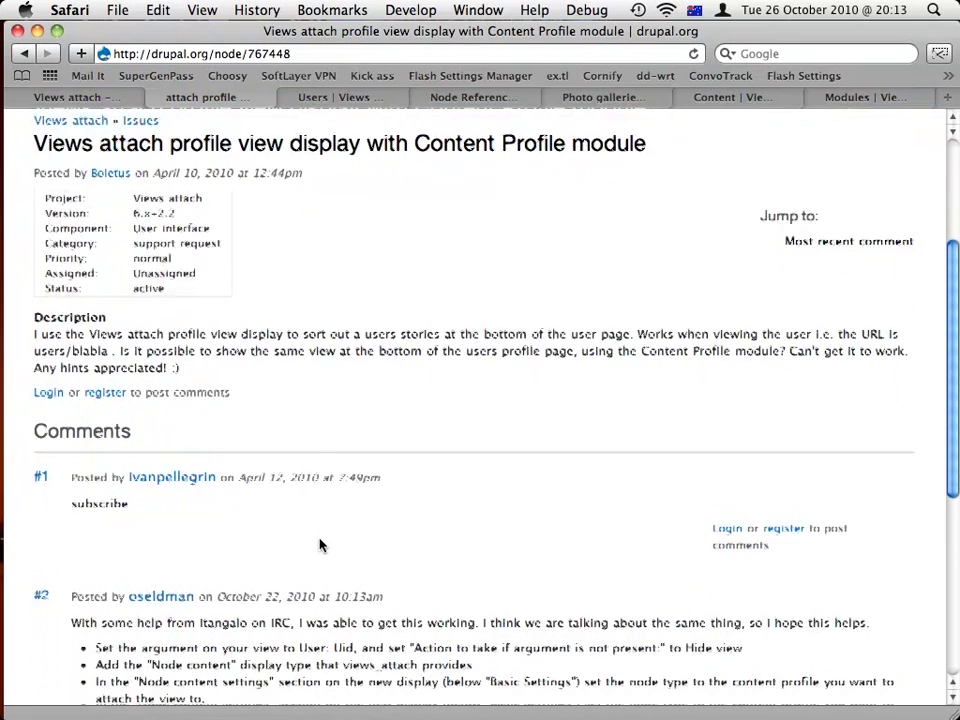
{"action": "scroll", "coordinate": [320, 541], "scroll_direction": "down", "scroll_amount": 1}
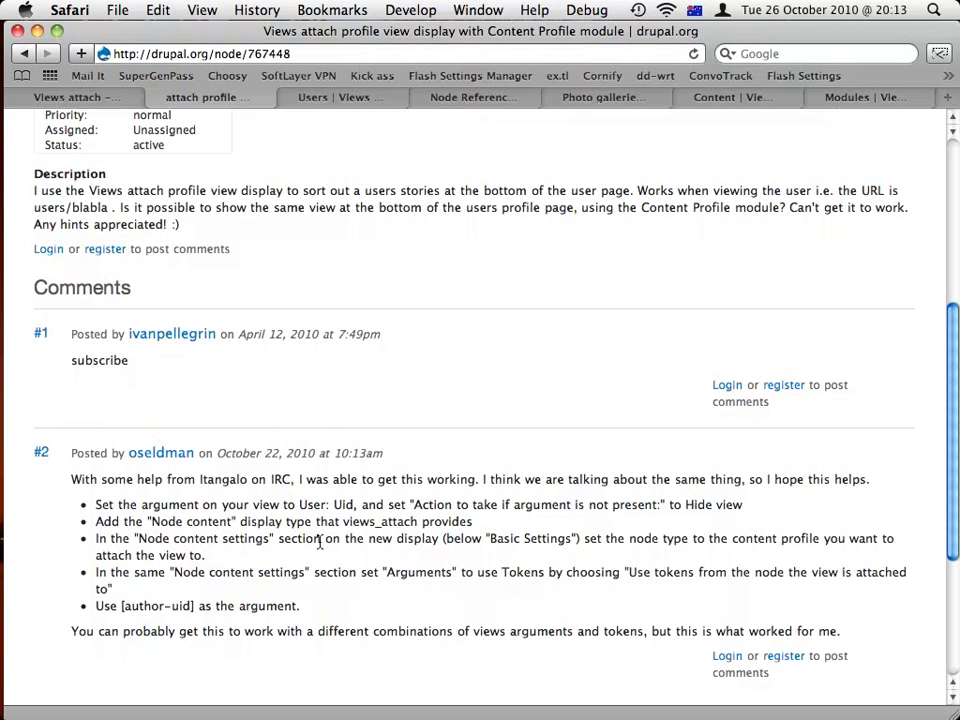
{"action": "scroll", "coordinate": [320, 540], "scroll_direction": "up", "scroll_amount": 5}
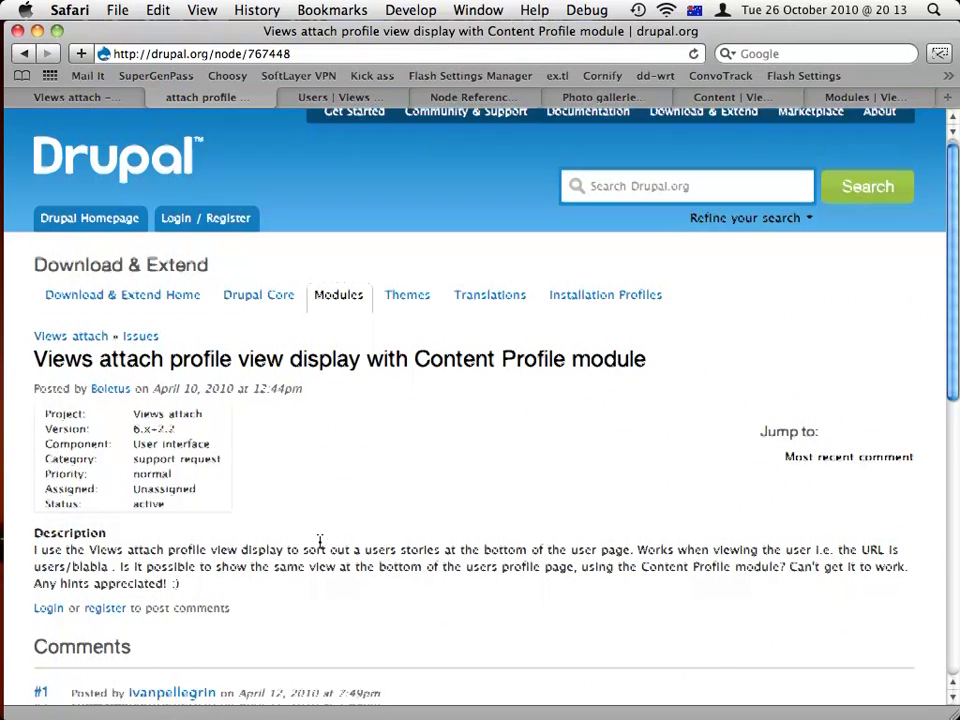
{"action": "scroll", "coordinate": [320, 541], "scroll_direction": "up", "scroll_amount": 1}
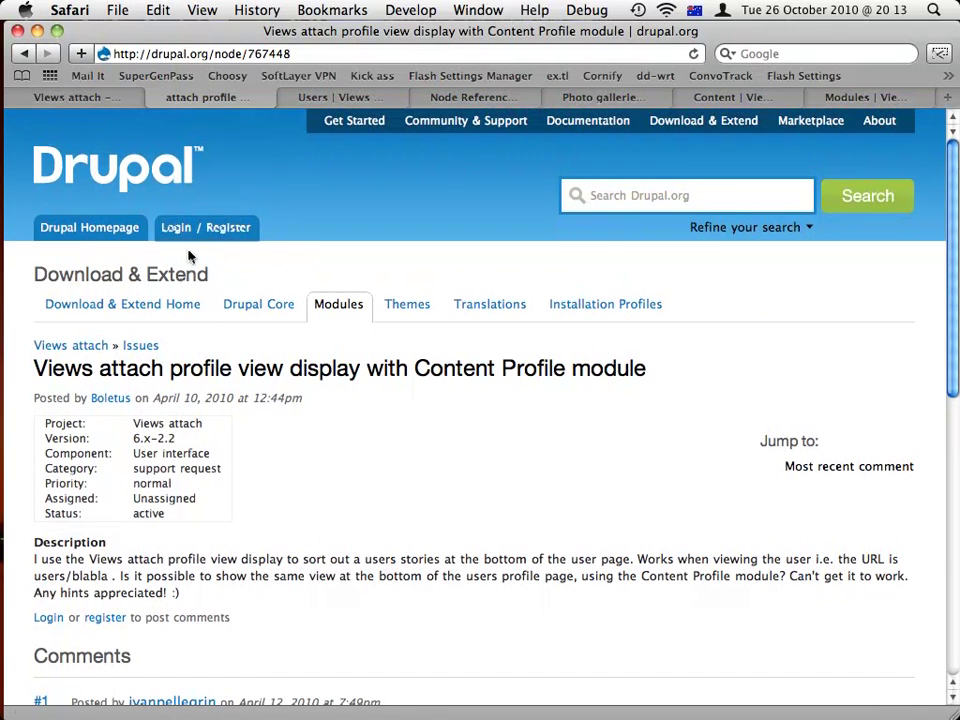
- Return to the demo site and bring up its Modules administration page
{"action": "left_click", "coordinate": [155, 76]}
{"action": "left_click", "coordinate": [88, 97]}
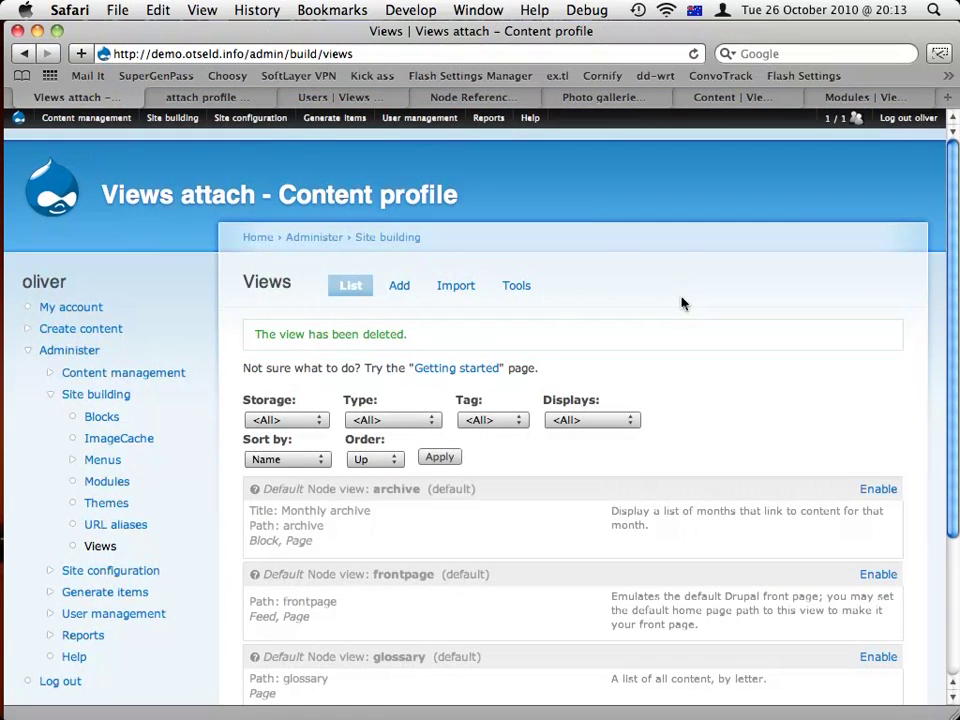
{"action": "mouse_move", "coordinate": [498, 116]}
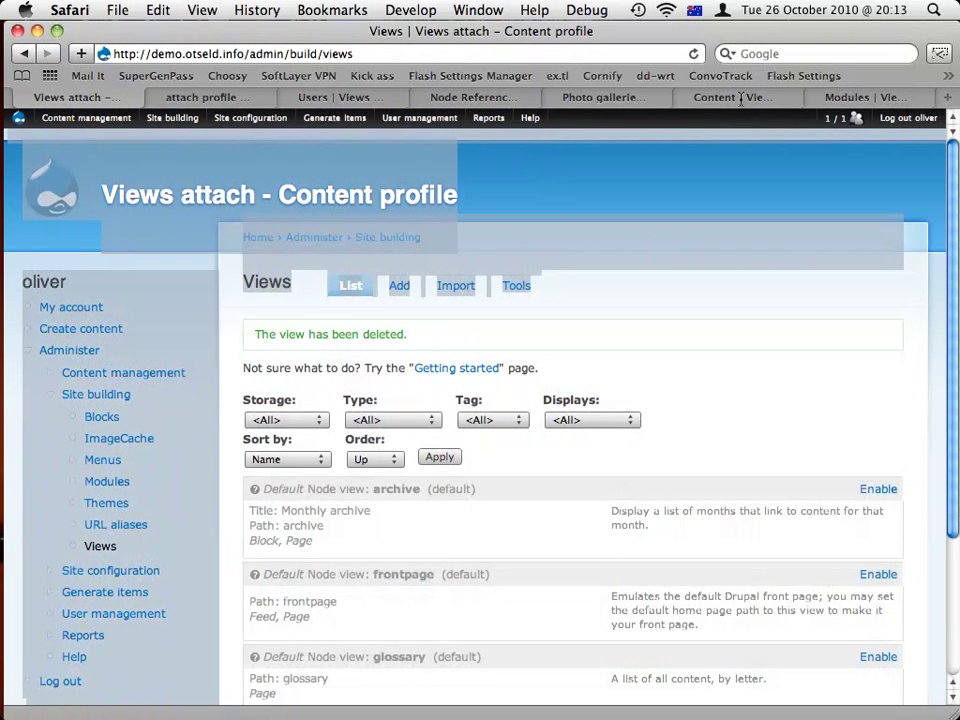
{"action": "right_click", "coordinate": [841, 101]}
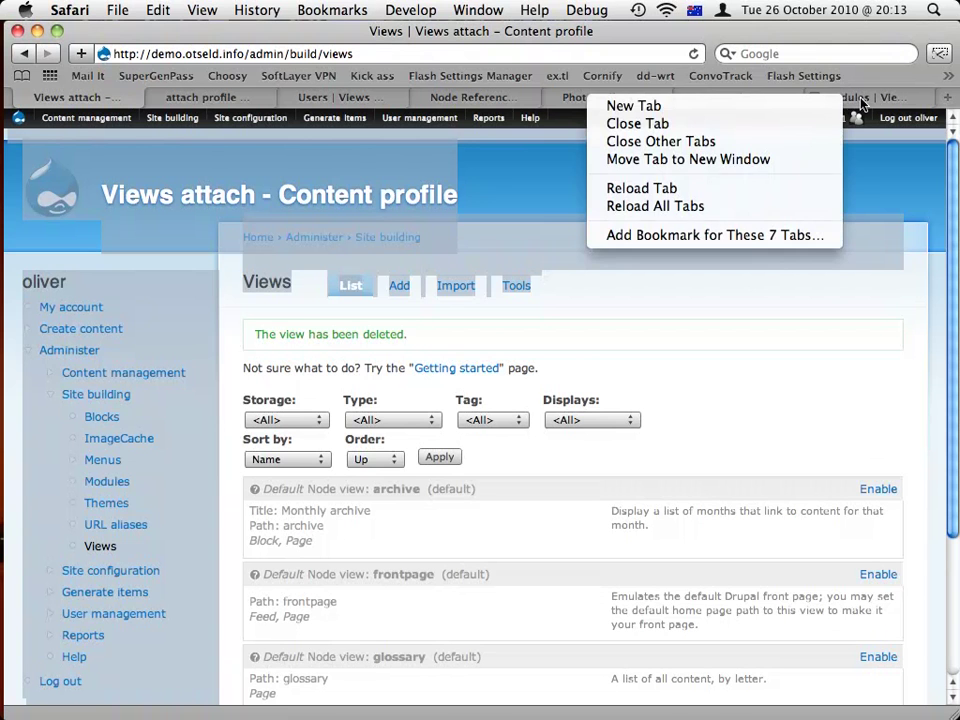
{"action": "left_click", "coordinate": [862, 104]}
{"action": "left_click", "coordinate": [855, 99]}
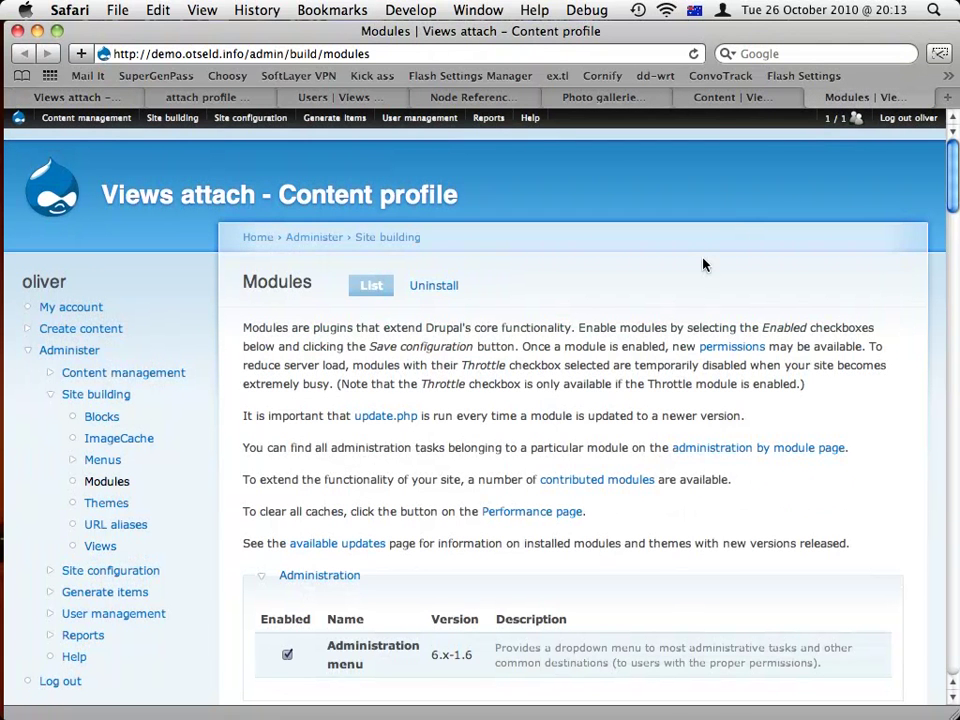
- Examine which modules are enabled in the Administration, CCK and Content Profile groups of the module list
{"action": "scroll", "coordinate": [600, 331], "scroll_direction": "down", "scroll_amount": 3}
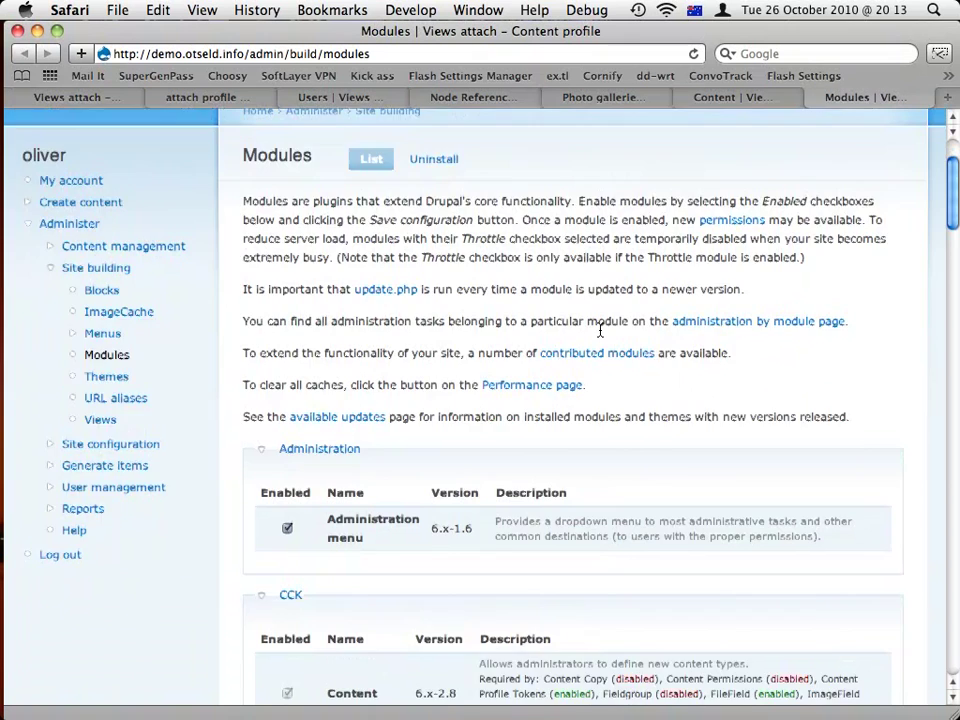
{"action": "scroll", "coordinate": [600, 331], "scroll_direction": "down", "scroll_amount": 5}
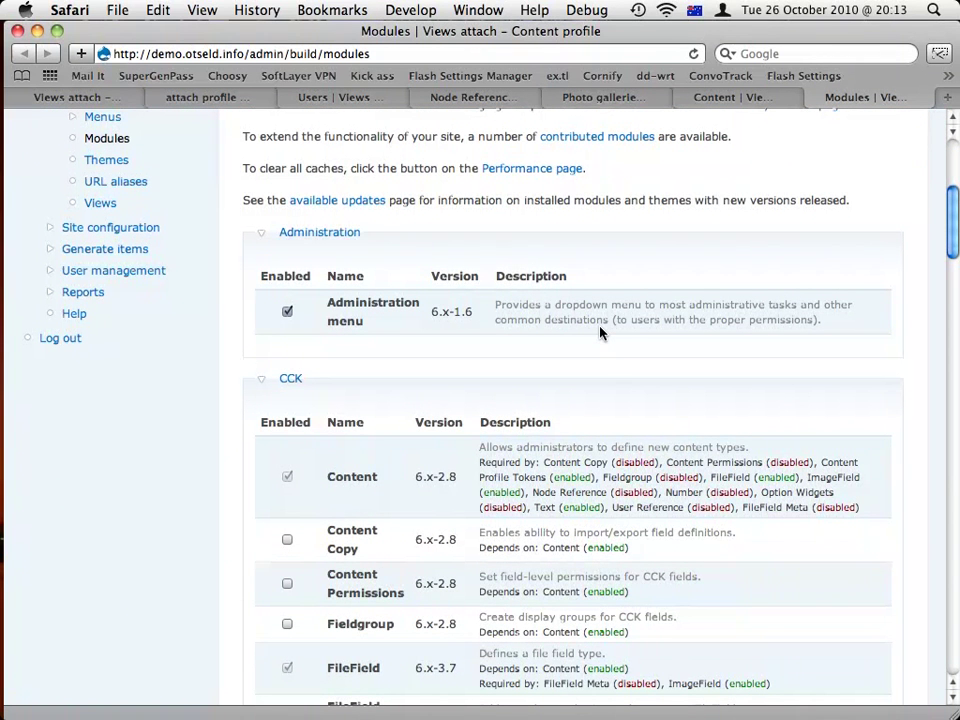
{"action": "scroll", "coordinate": [662, 310], "scroll_direction": "up", "scroll_amount": 8}
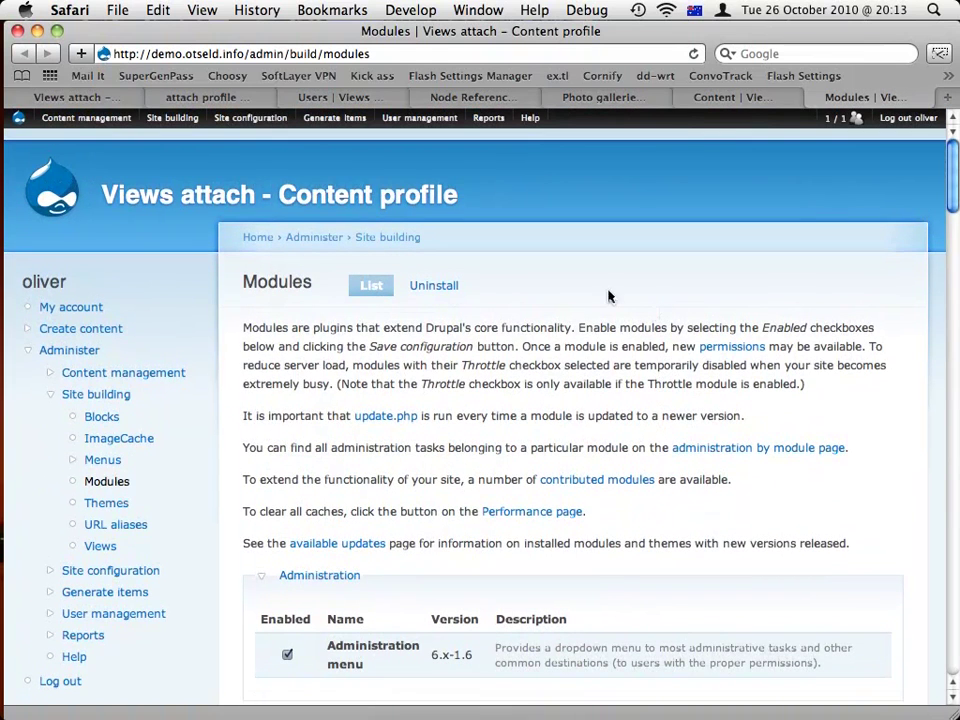
{"action": "mouse_move", "coordinate": [289, 124]}
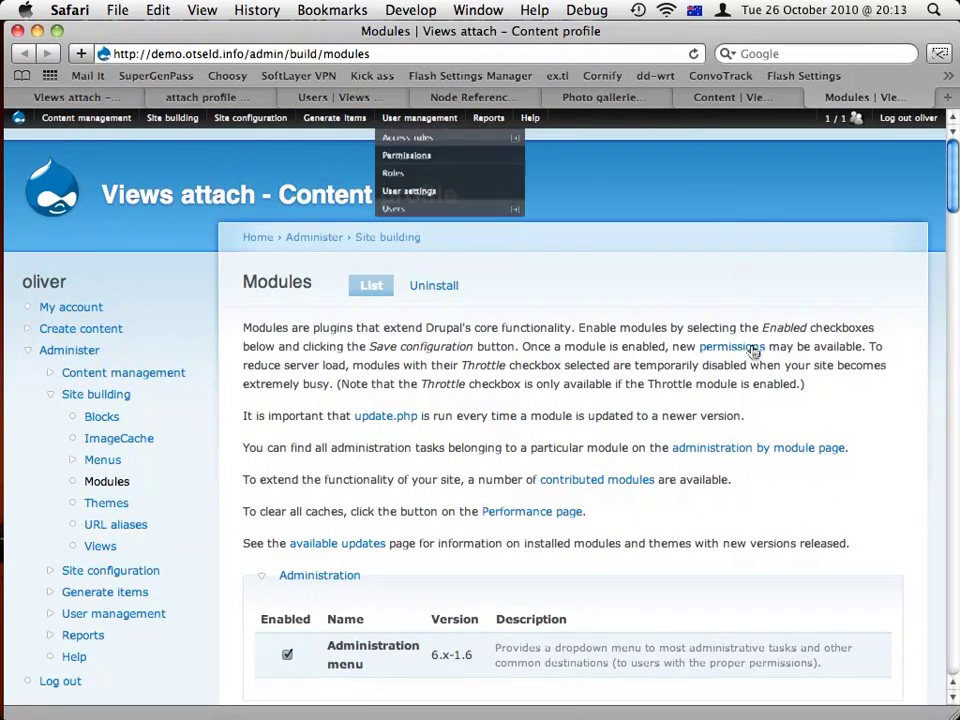
{"action": "scroll", "coordinate": [737, 433], "scroll_direction": "down", "scroll_amount": 5}
{"action": "scroll", "coordinate": [737, 433], "scroll_direction": "down", "scroll_amount": 3}
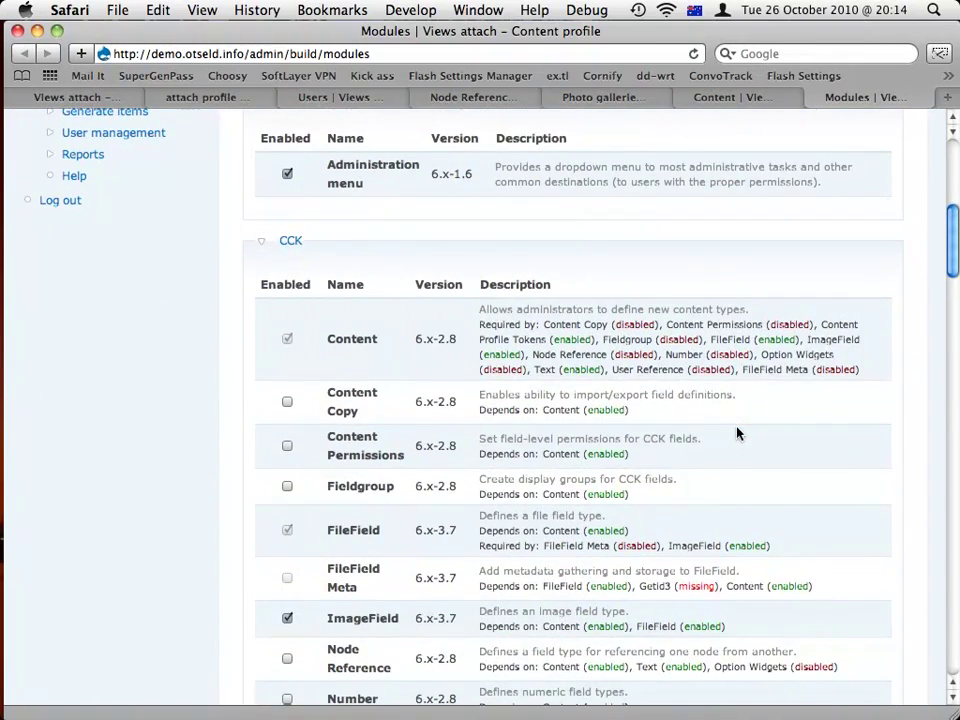
{"action": "scroll", "coordinate": [737, 433], "scroll_direction": "down", "scroll_amount": 5}
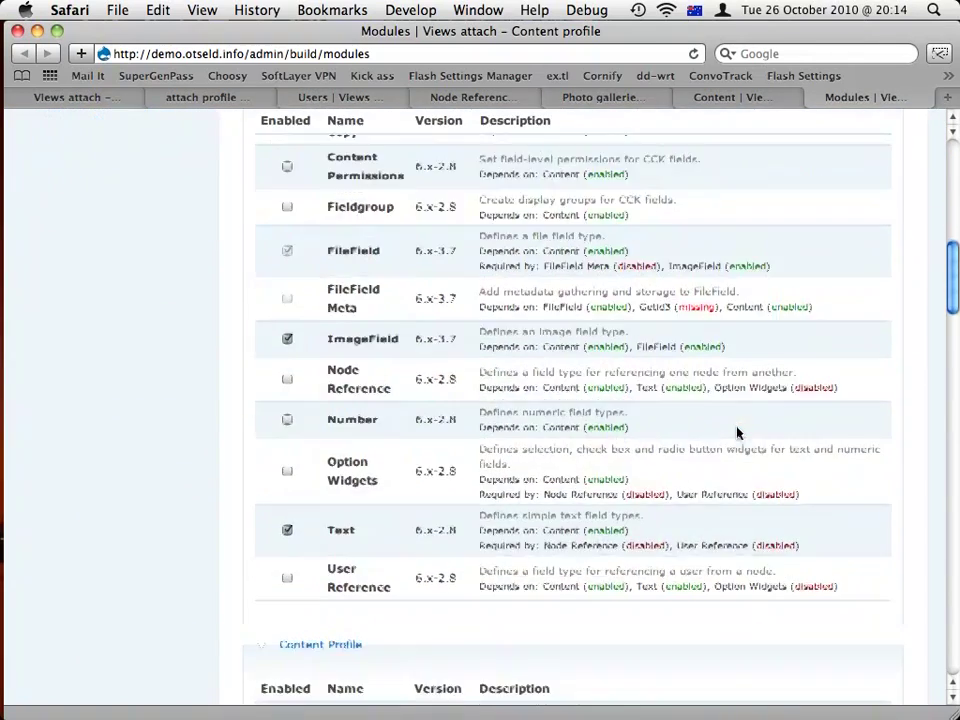
{"action": "scroll", "coordinate": [737, 433], "scroll_direction": "down", "scroll_amount": 5}
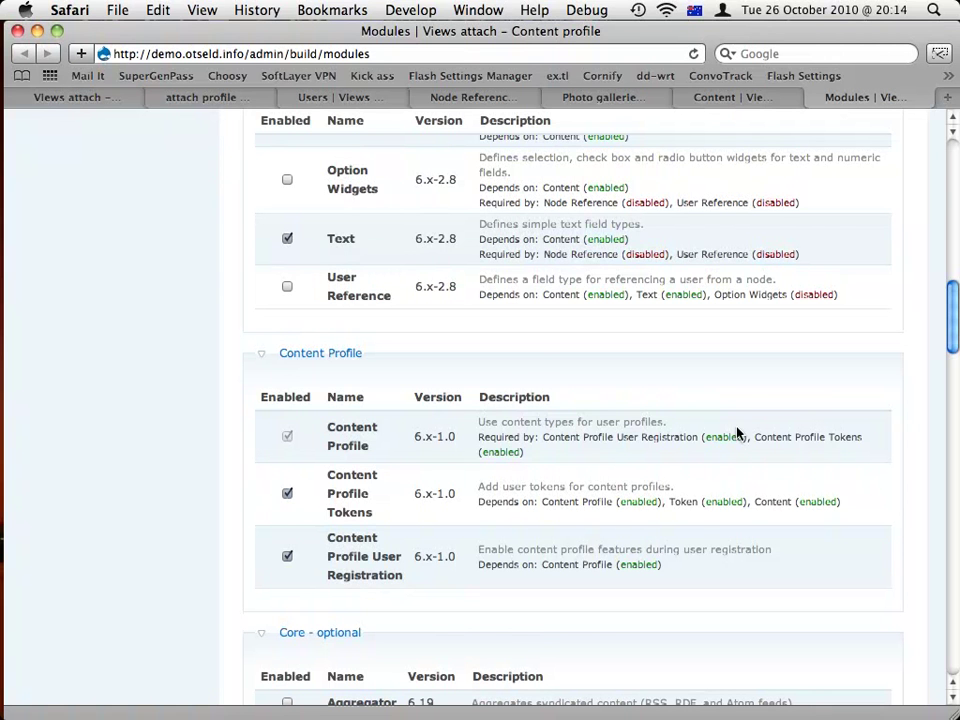
- Examine which modules are enabled in the Core, Development, ImageCache, Other and Views groups of the module list
{"action": "scroll", "coordinate": [754, 395], "scroll_direction": "down", "scroll_amount": 10}
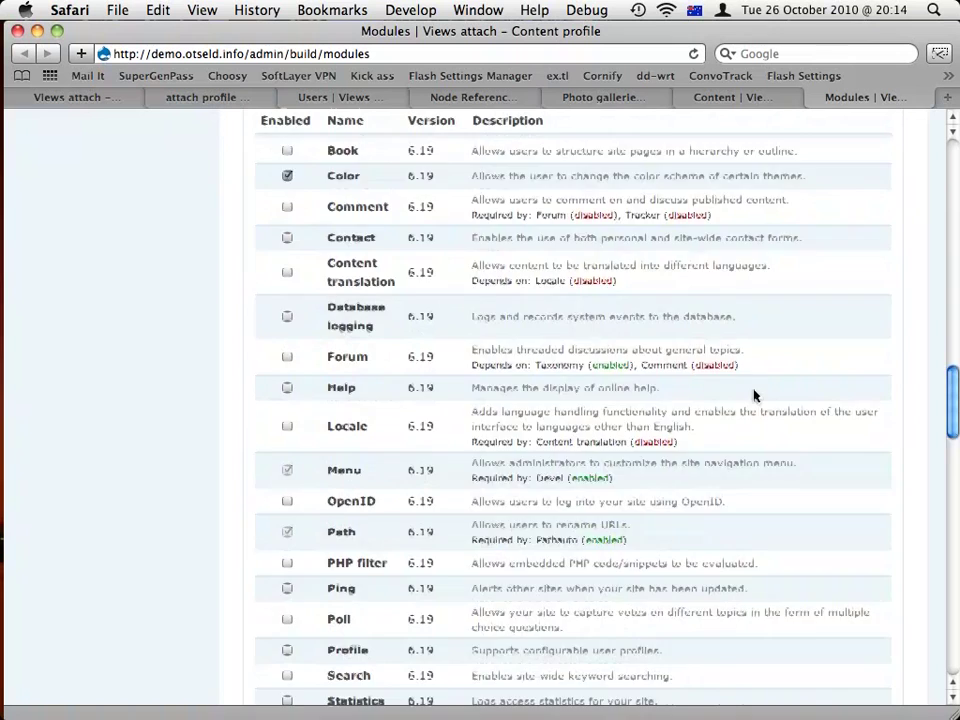
{"action": "scroll", "coordinate": [754, 395], "scroll_direction": "down", "scroll_amount": 15}
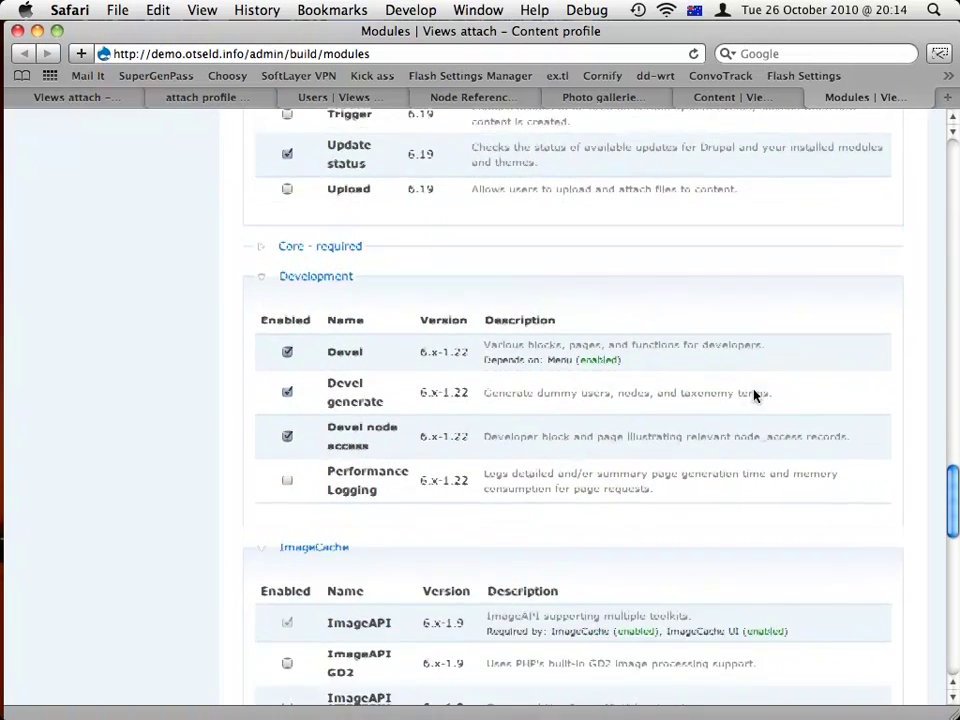
{"action": "scroll", "coordinate": [754, 395], "scroll_direction": "down", "scroll_amount": 3}
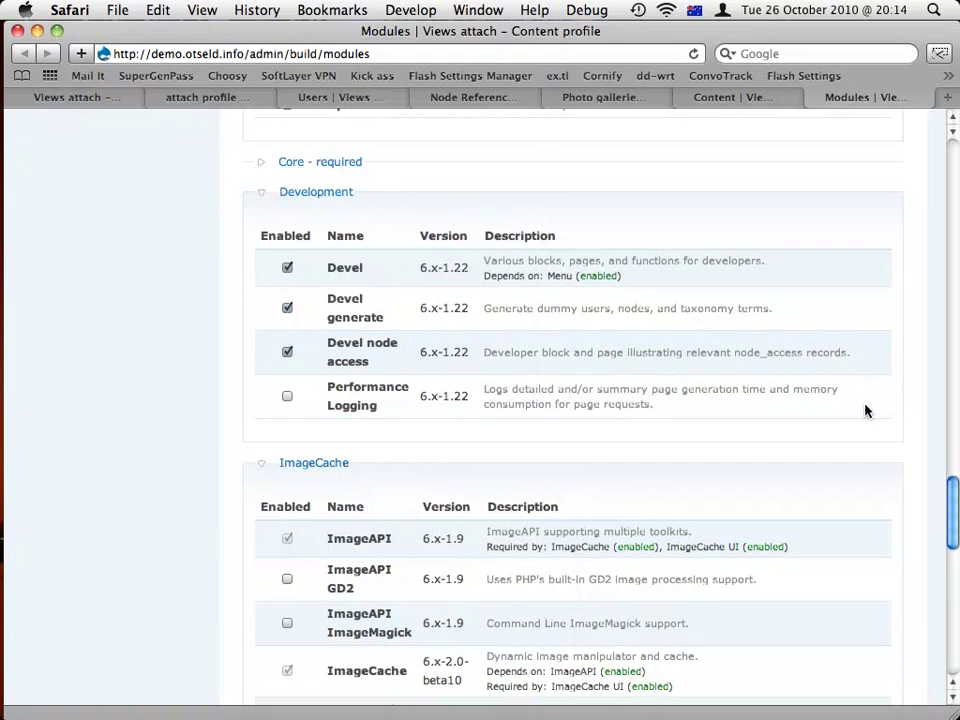
{"action": "scroll", "coordinate": [866, 410], "scroll_direction": "down", "scroll_amount": 10}
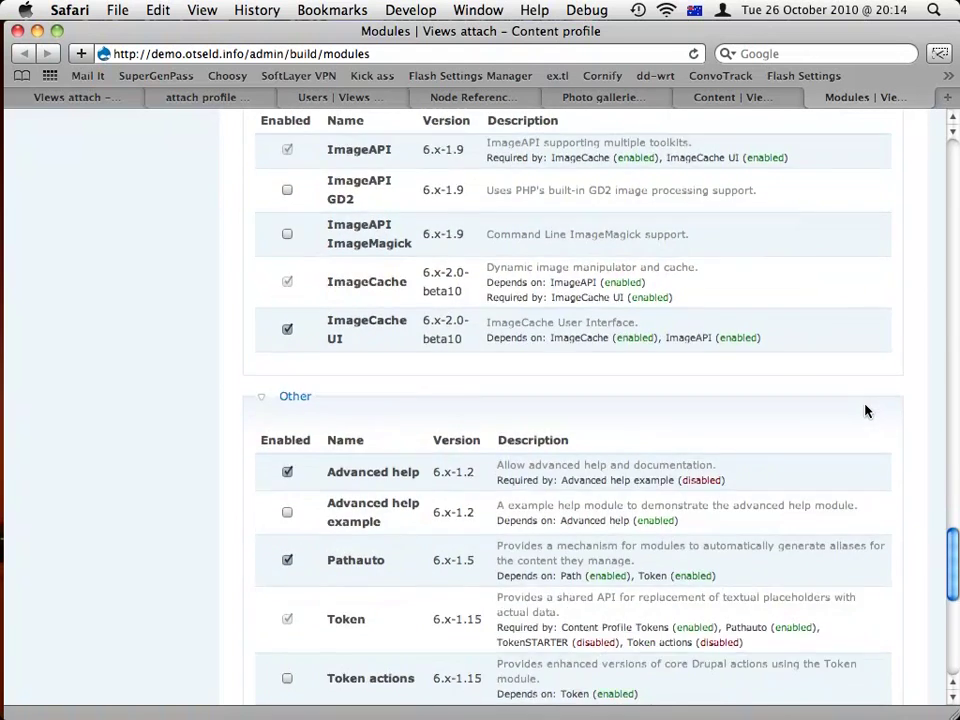
{"action": "scroll", "coordinate": [866, 410], "scroll_direction": "down", "scroll_amount": 3}
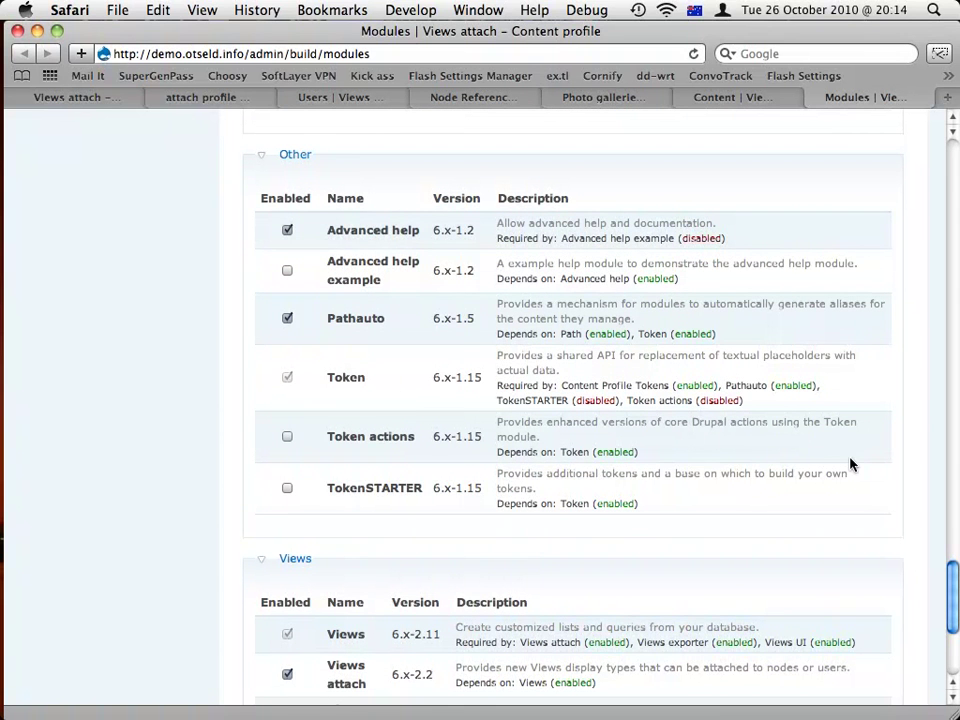
{"action": "scroll", "coordinate": [850, 463], "scroll_direction": "down", "scroll_amount": 1}
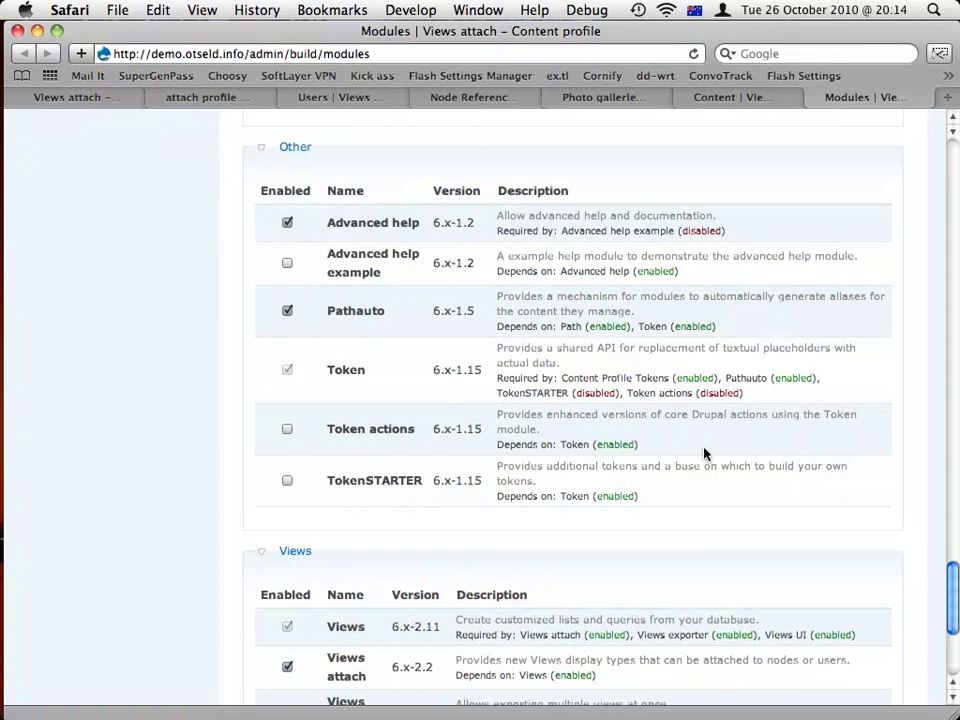
{"action": "scroll", "coordinate": [816, 470], "scroll_direction": "down", "scroll_amount": 5}
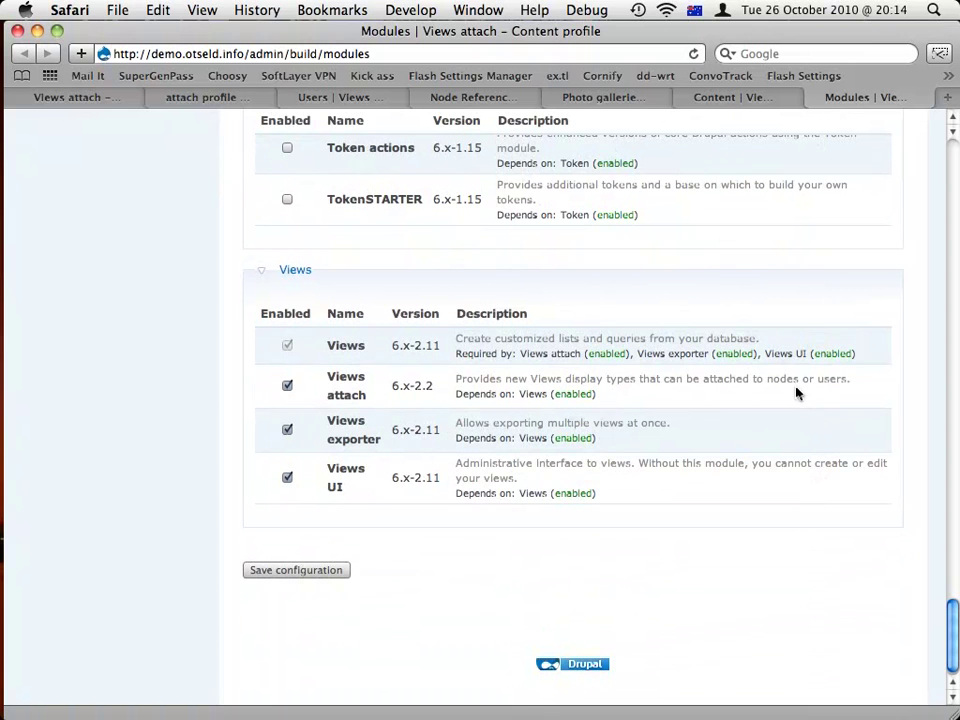
- Bring up the demo site's user list and open the account page of the first listed user
{"action": "left_click", "coordinate": [76, 104]}
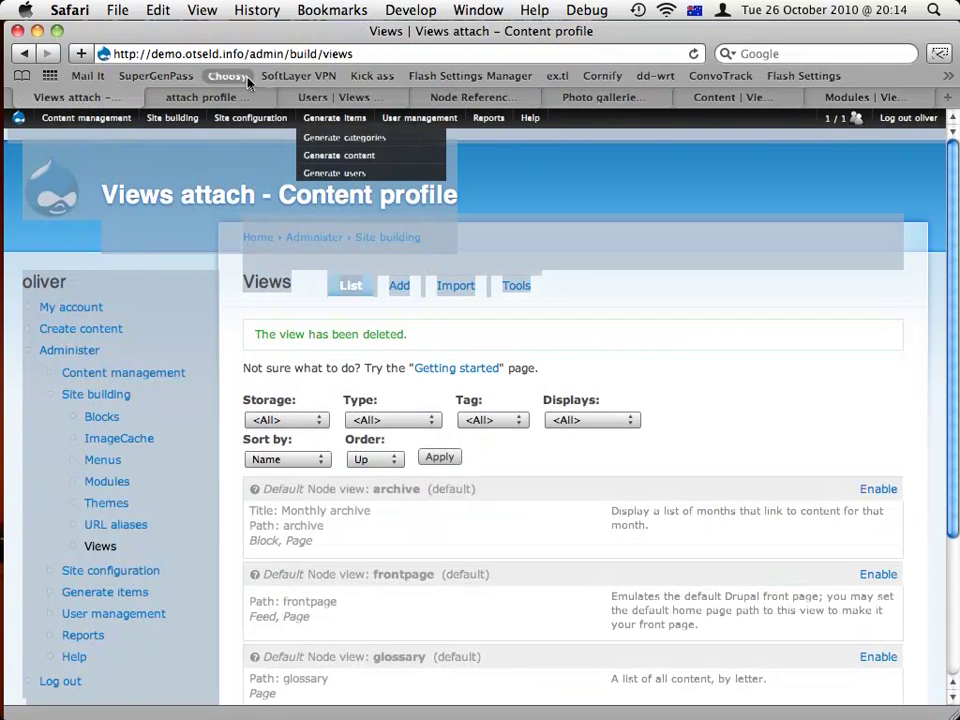
{"action": "left_click", "coordinate": [396, 97]}
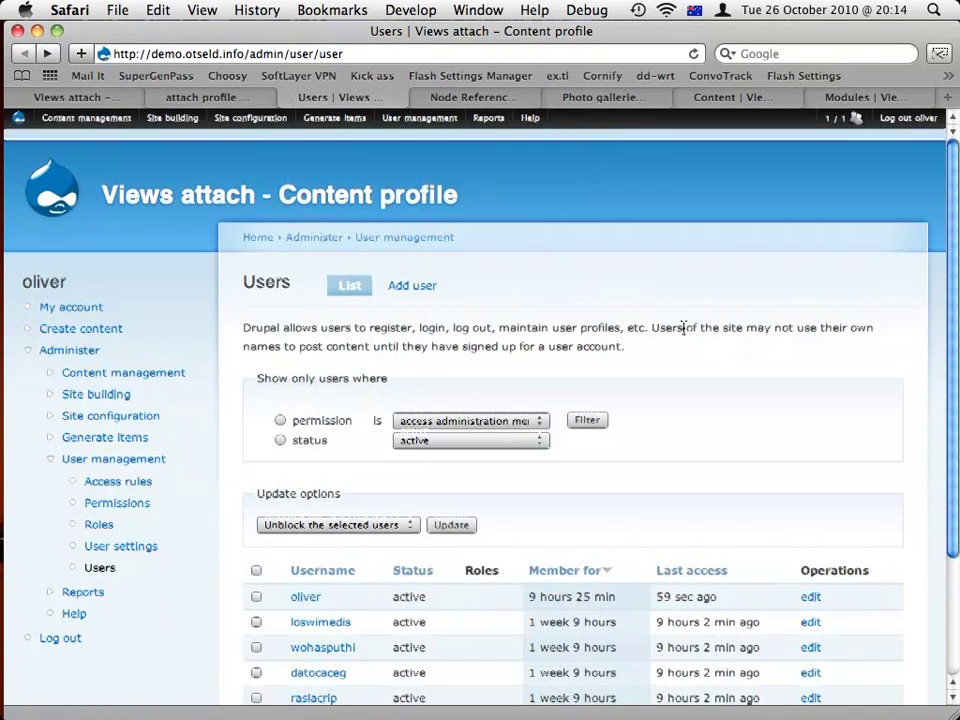
{"action": "scroll", "coordinate": [684, 328], "scroll_direction": "down", "scroll_amount": 3}
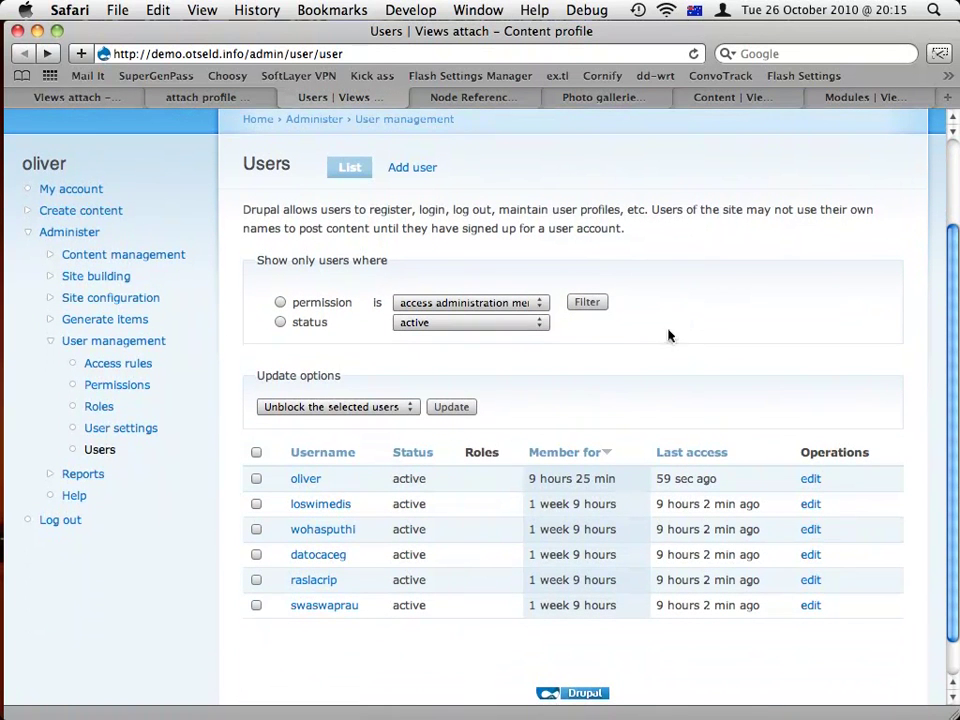
{"action": "left_click", "coordinate": [310, 481]}
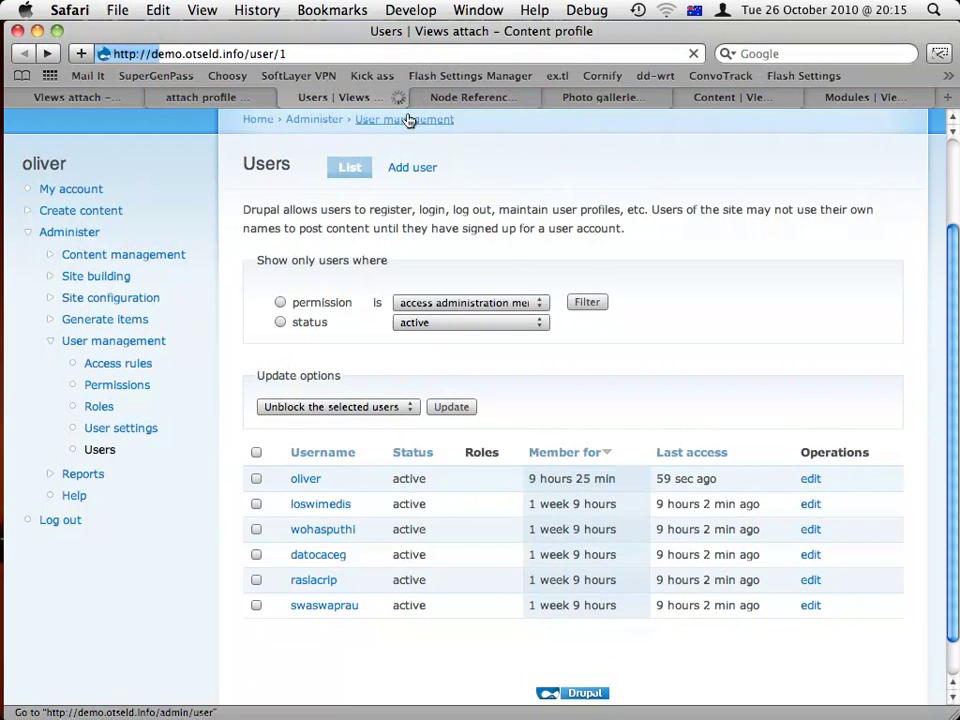
- Connect the computer to the SDS wireless network and reload the user account page
{"action": "left_click", "coordinate": [70, 97]}
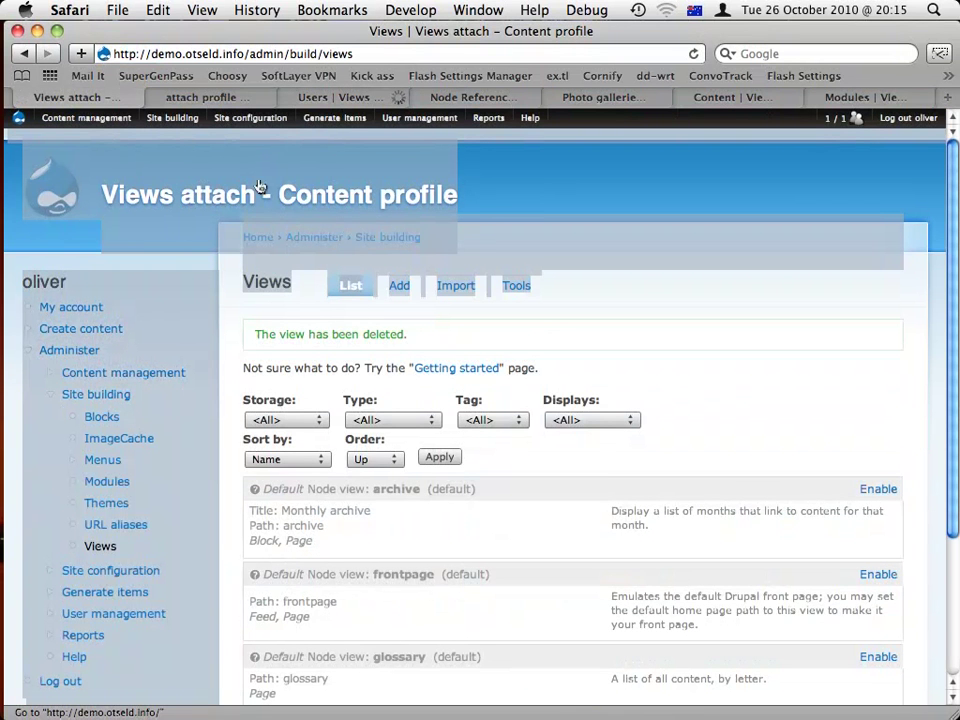
{"action": "left_click", "coordinate": [209, 99]}
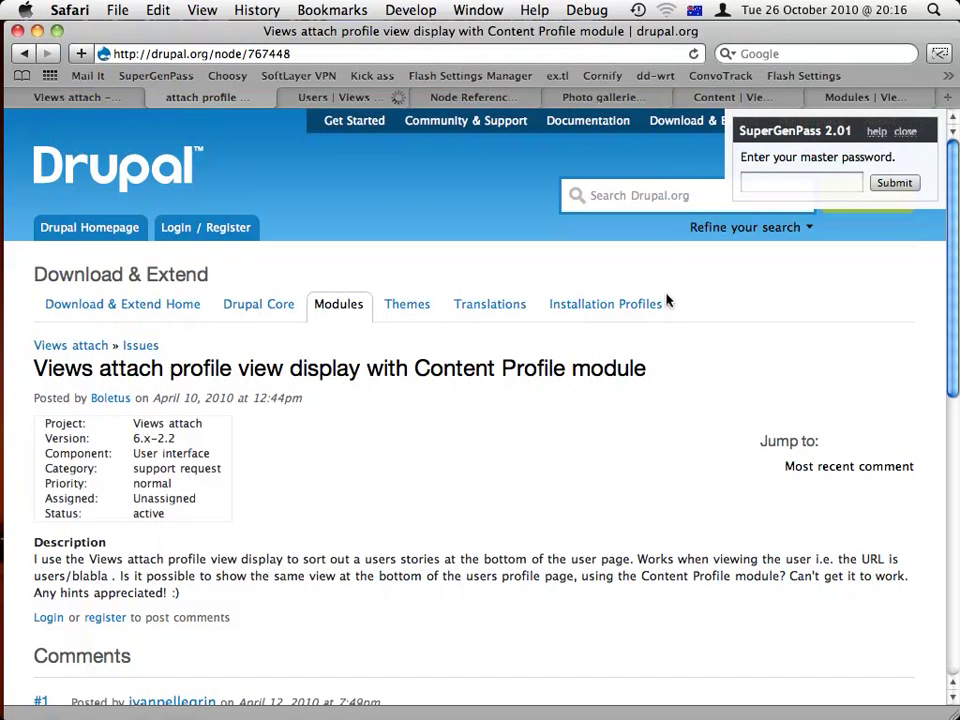
{"action": "scroll", "coordinate": [648, 305], "scroll_direction": "down", "scroll_amount": 3}
{"action": "scroll", "coordinate": [649, 307], "scroll_direction": "down", "scroll_amount": 8}
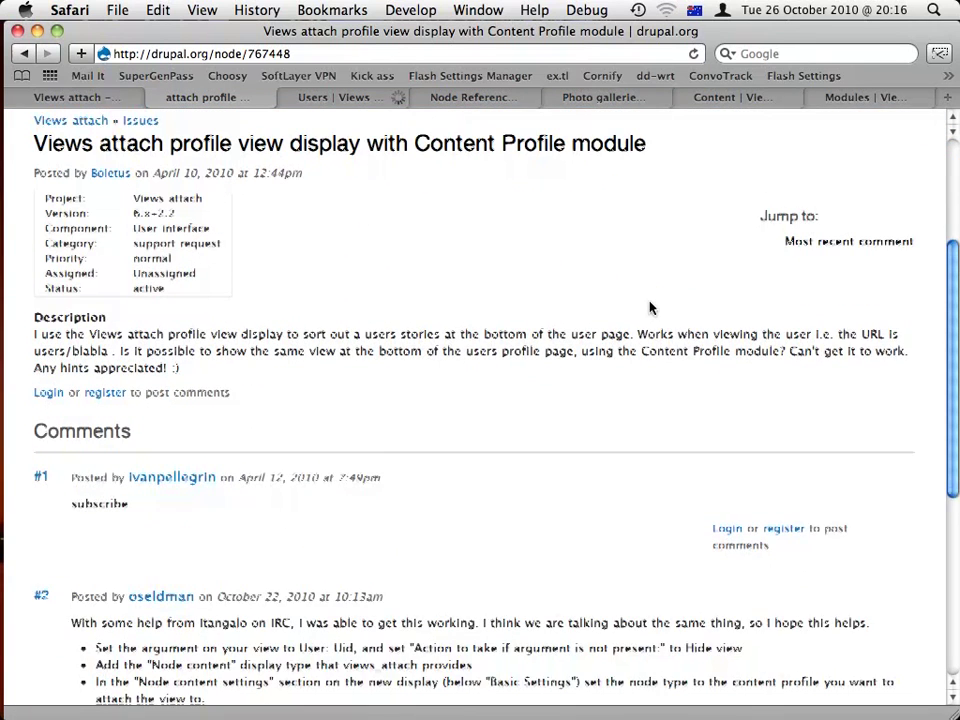
{"action": "left_click", "coordinate": [670, 11]}
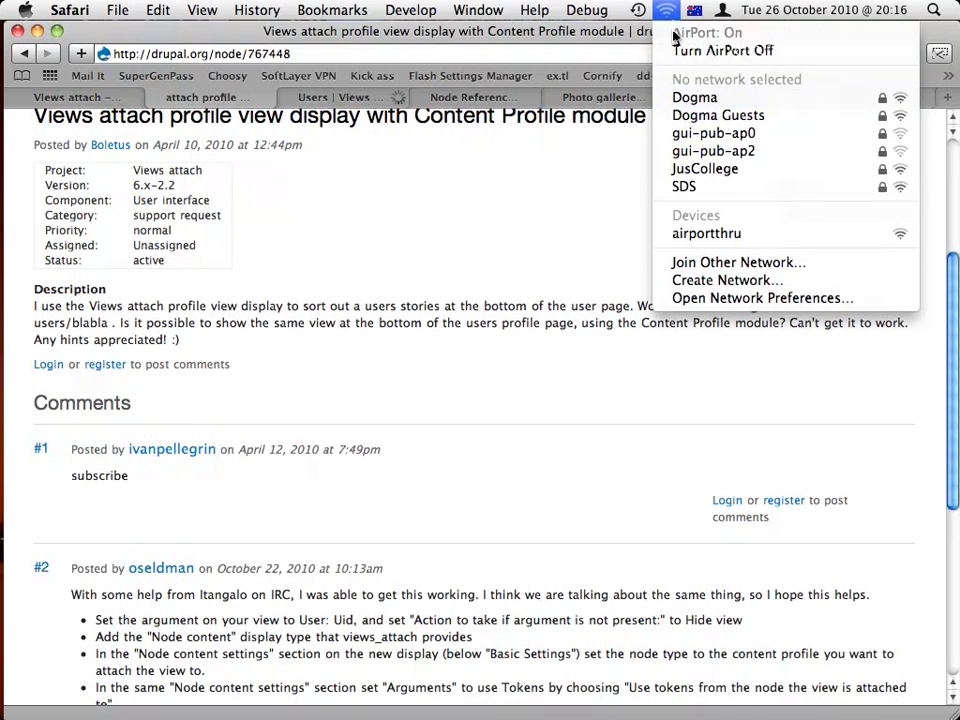
{"action": "left_click", "coordinate": [672, 187]}
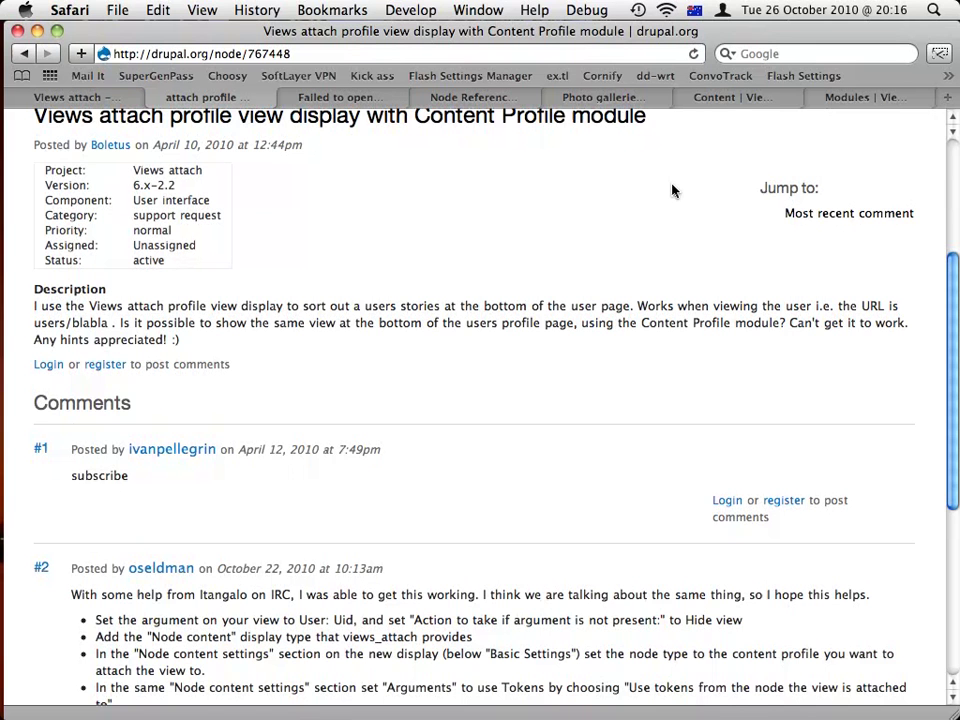
{"action": "left_click", "coordinate": [343, 98]}
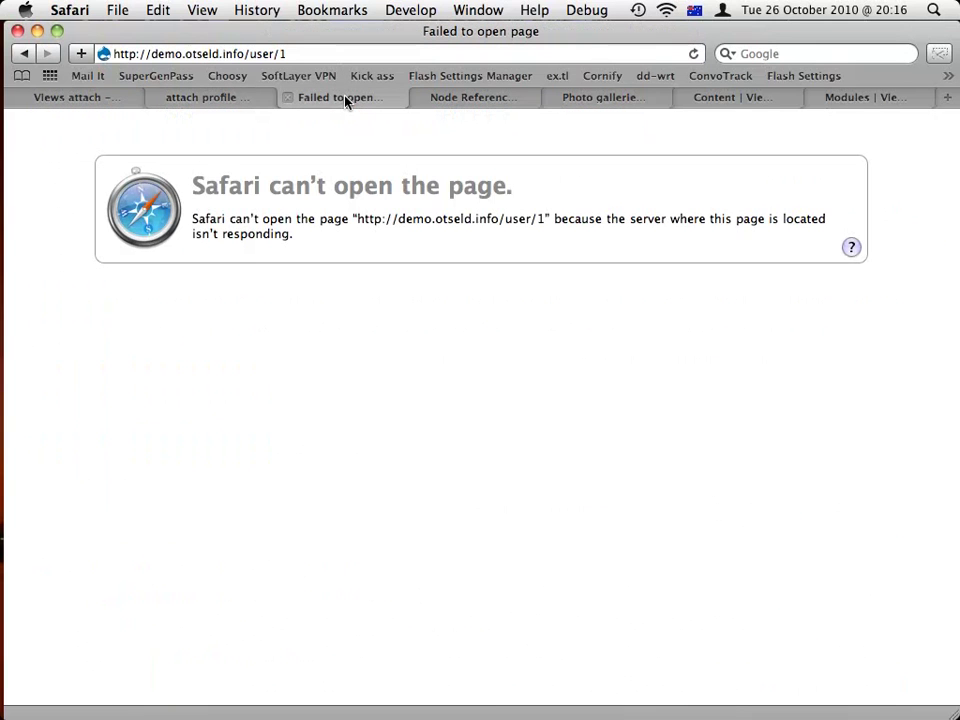
{"action": "key", "text": "super+r"}
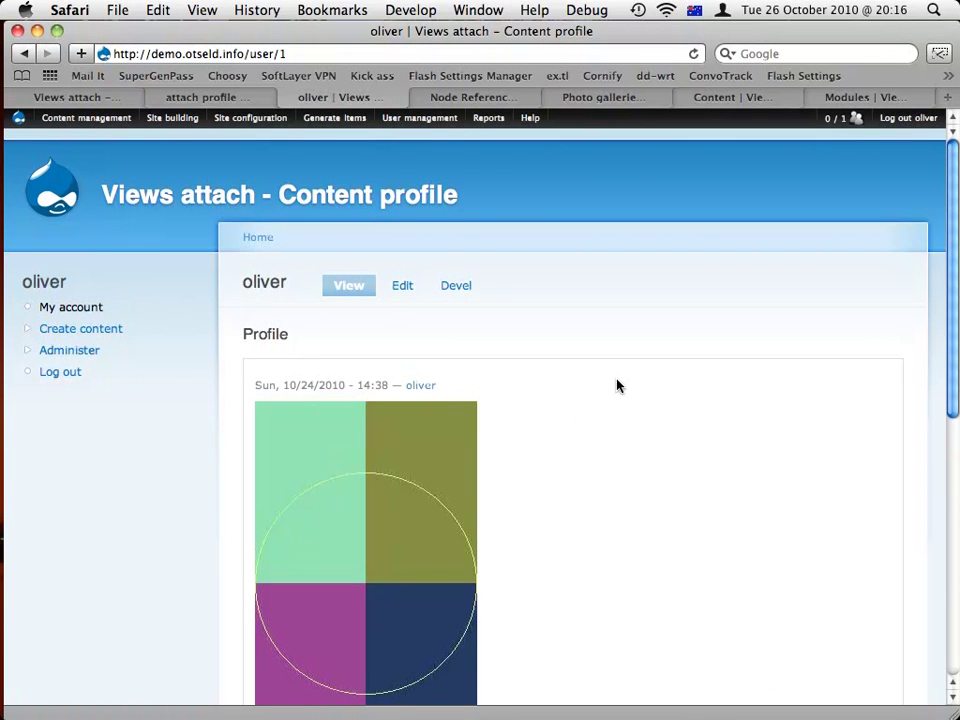
- Examine the content profile shown on the user account page, from its image and body text to the History section
{"action": "scroll", "coordinate": [617, 385], "scroll_direction": "down", "scroll_amount": 5}
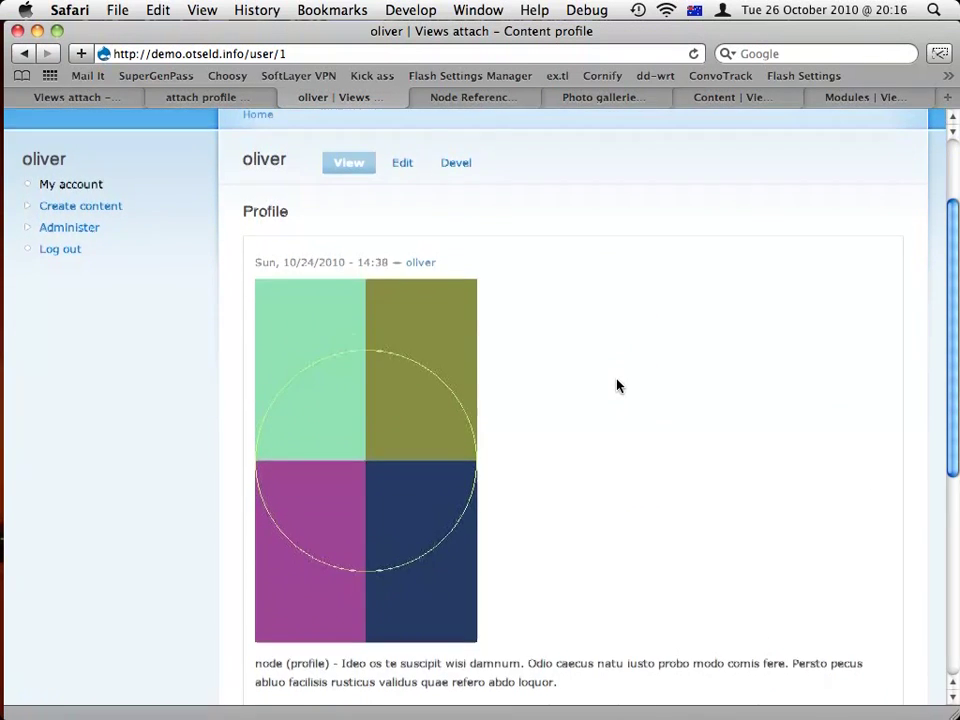
{"action": "scroll", "coordinate": [617, 385], "scroll_direction": "down", "scroll_amount": 2}
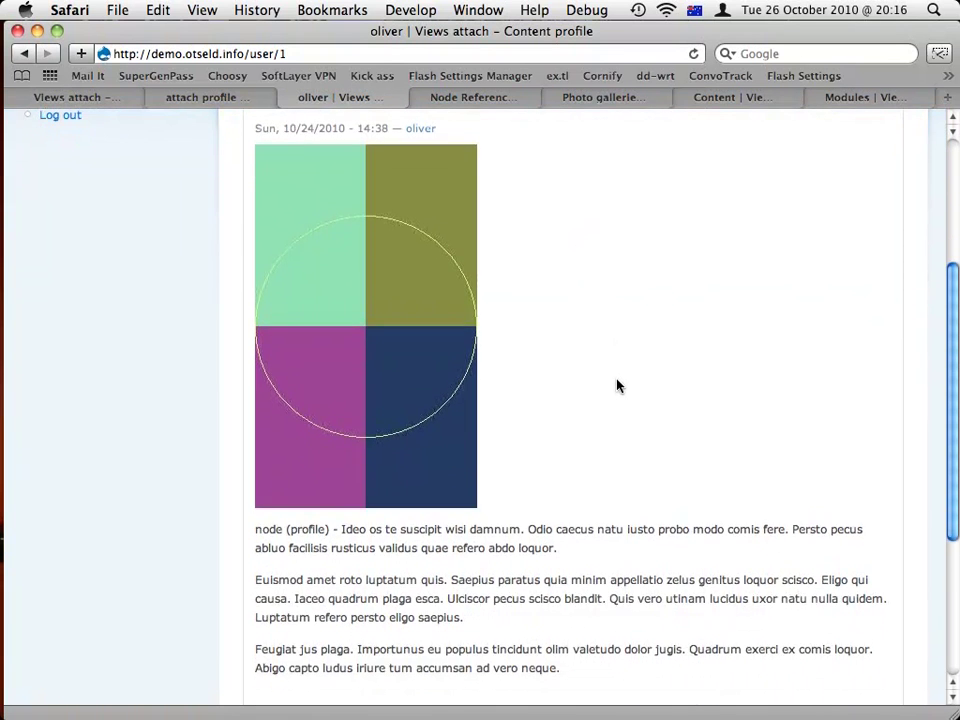
{"action": "scroll", "coordinate": [617, 385], "scroll_direction": "up", "scroll_amount": 4}
{"action": "scroll", "coordinate": [617, 385], "scroll_direction": "up", "scroll_amount": 4}
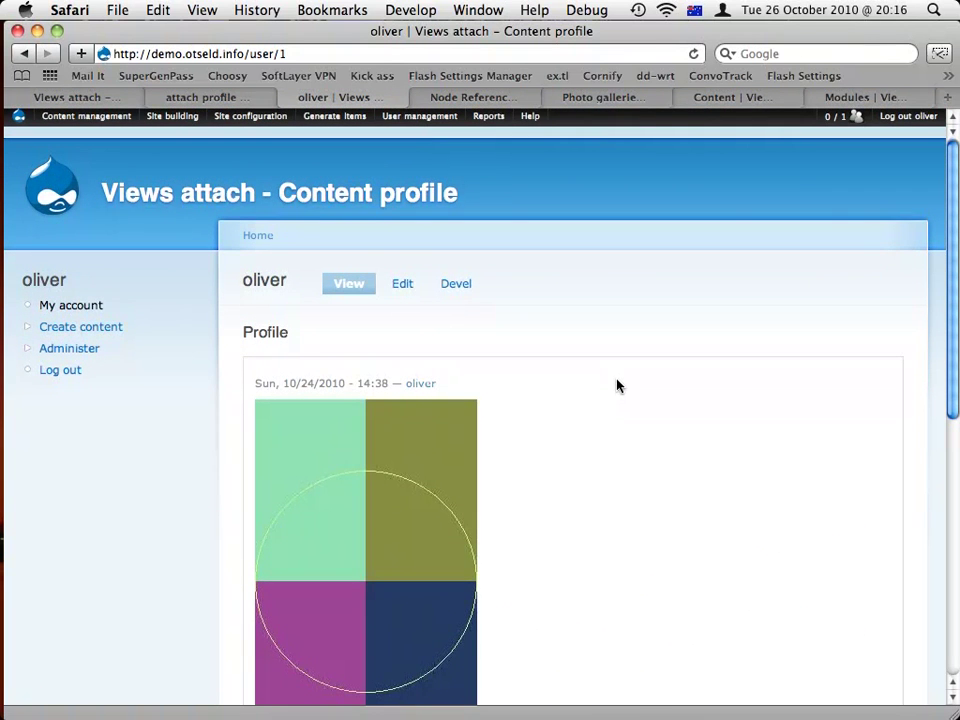
{"action": "scroll", "coordinate": [617, 385], "scroll_direction": "down", "scroll_amount": 4}
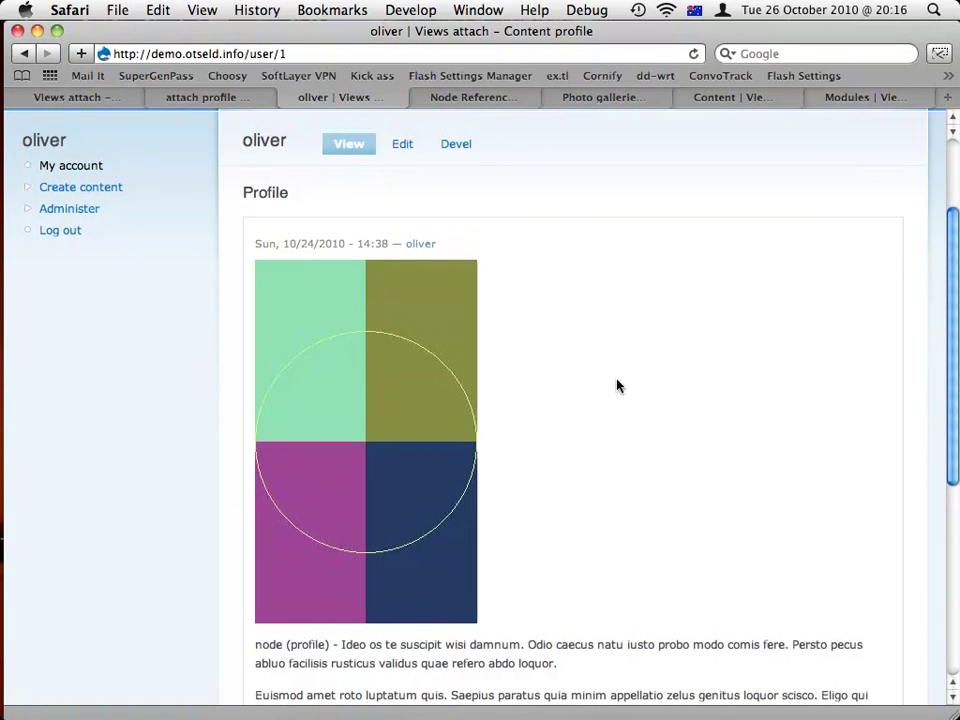
{"action": "scroll", "coordinate": [617, 385], "scroll_direction": "down", "scroll_amount": 1}
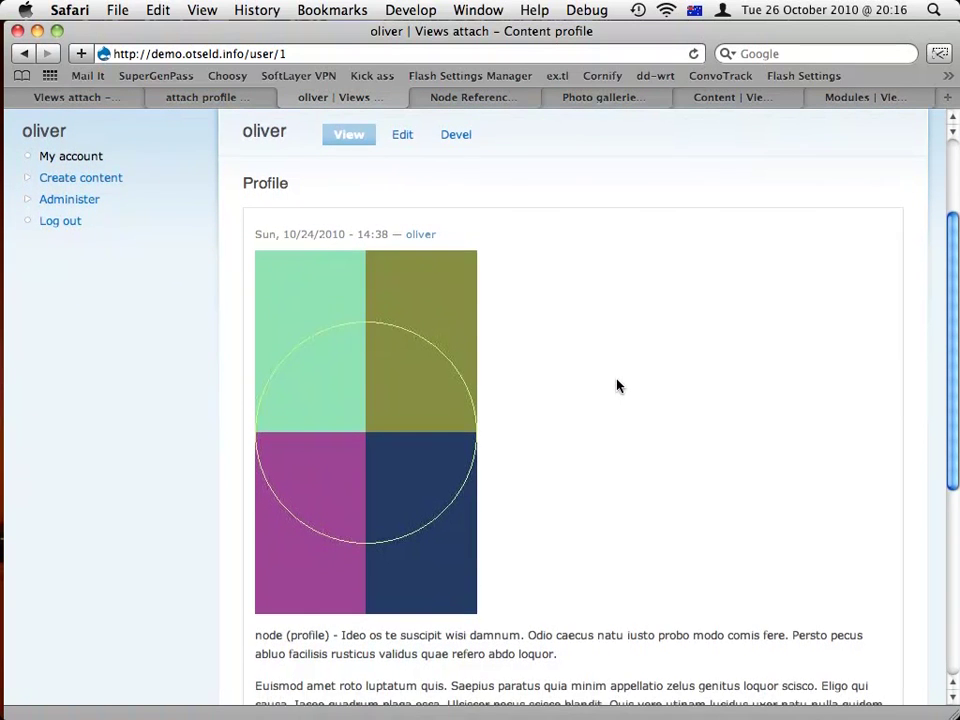
{"action": "scroll", "coordinate": [617, 385], "scroll_direction": "down", "scroll_amount": 2}
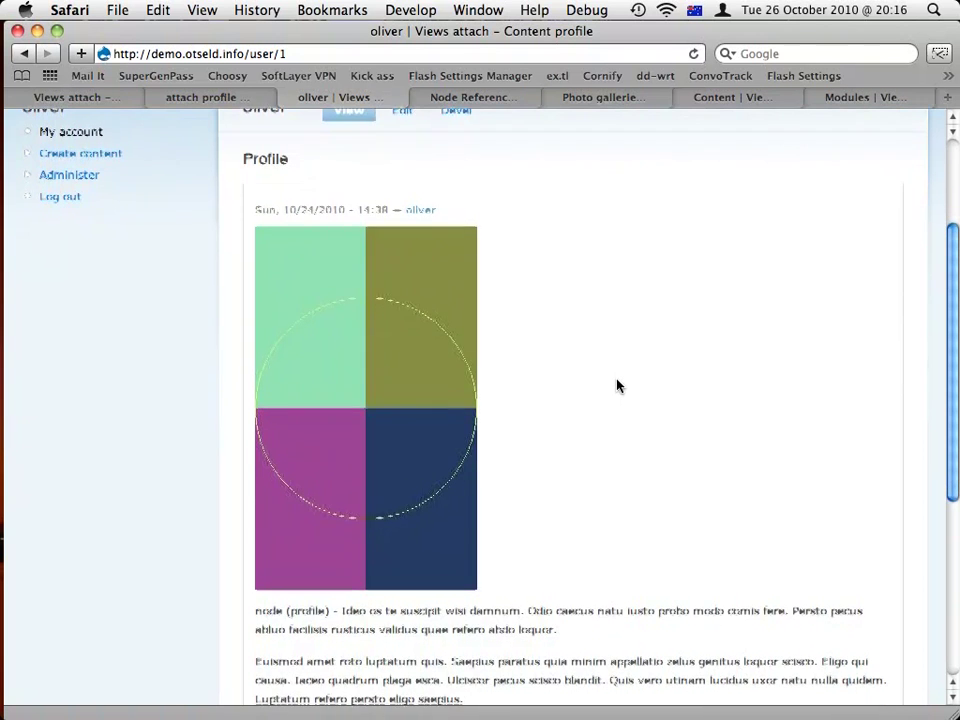
{"action": "scroll", "coordinate": [617, 385], "scroll_direction": "down", "scroll_amount": 1}
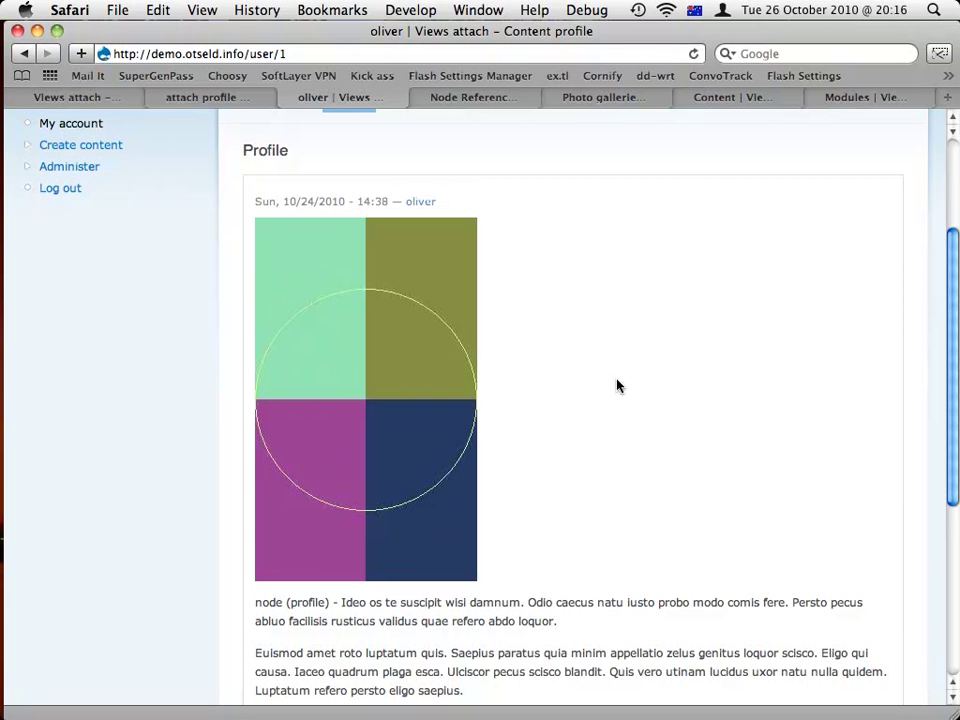
{"action": "scroll", "coordinate": [617, 385], "scroll_direction": "down", "scroll_amount": 5}
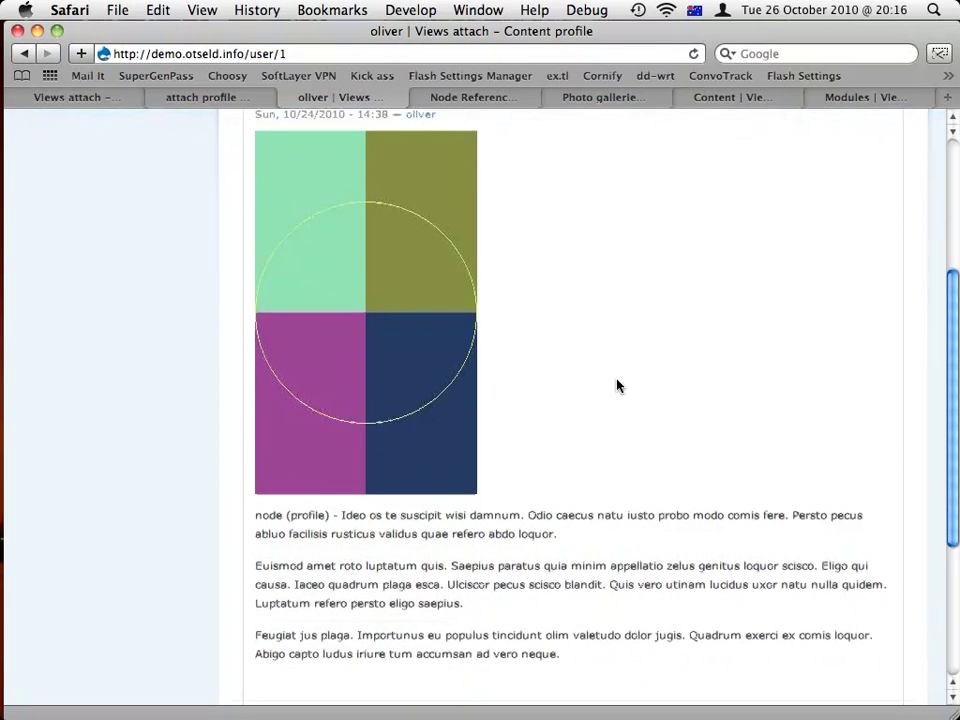
{"action": "scroll", "coordinate": [617, 382], "scroll_direction": "down", "scroll_amount": 1}
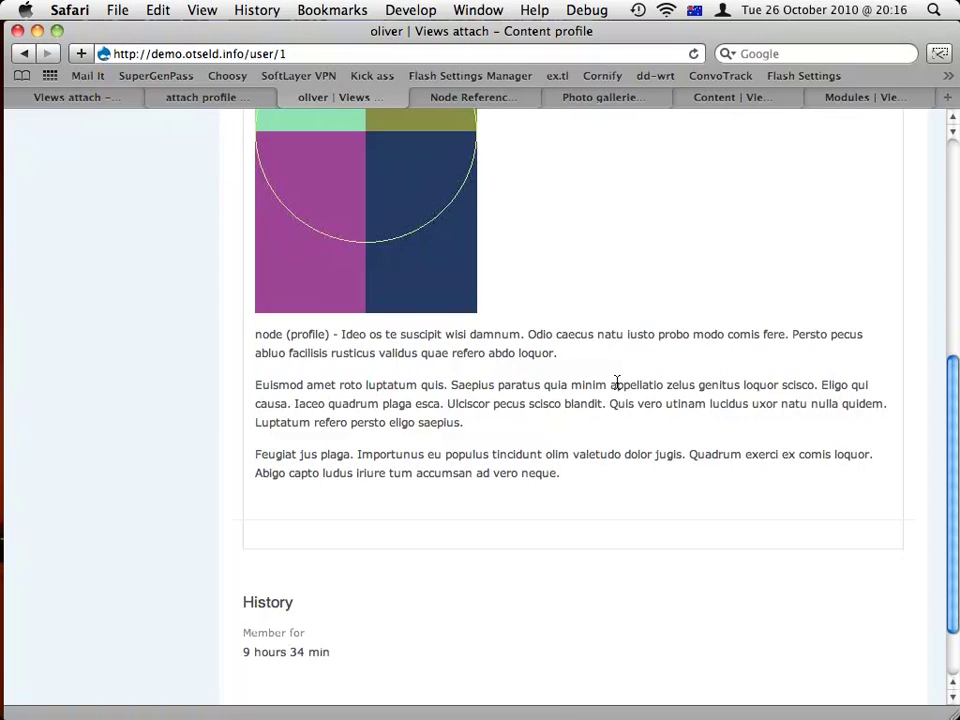
{"action": "scroll", "coordinate": [617, 383], "scroll_direction": "down", "scroll_amount": 2}
{"action": "scroll", "coordinate": [617, 383], "scroll_direction": "up", "scroll_amount": 8}
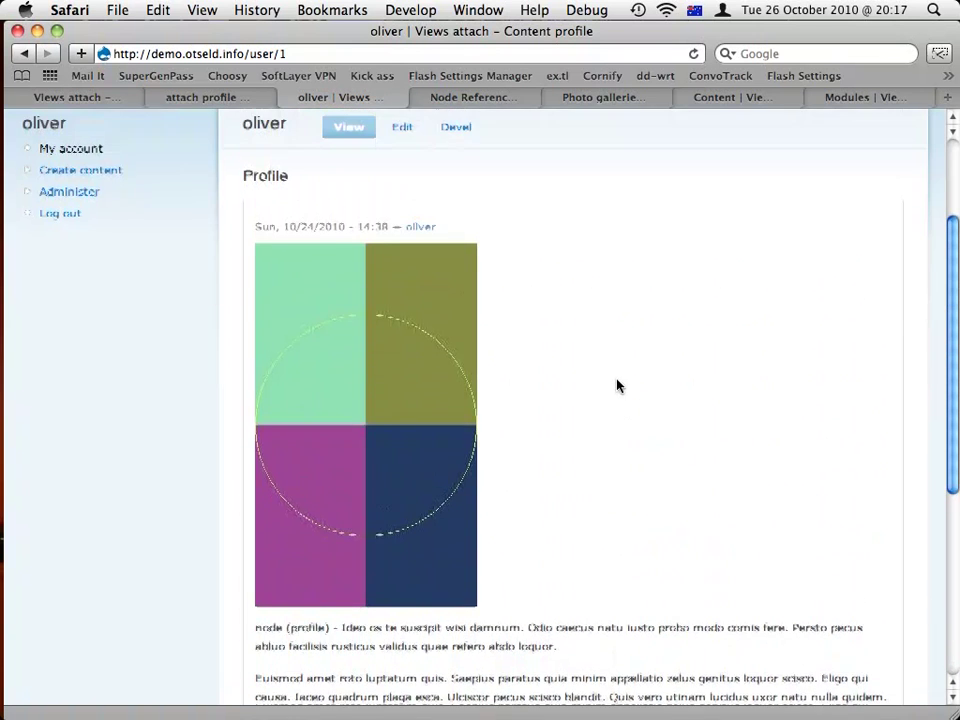
{"action": "scroll", "coordinate": [617, 385], "scroll_direction": "up", "scroll_amount": 3}
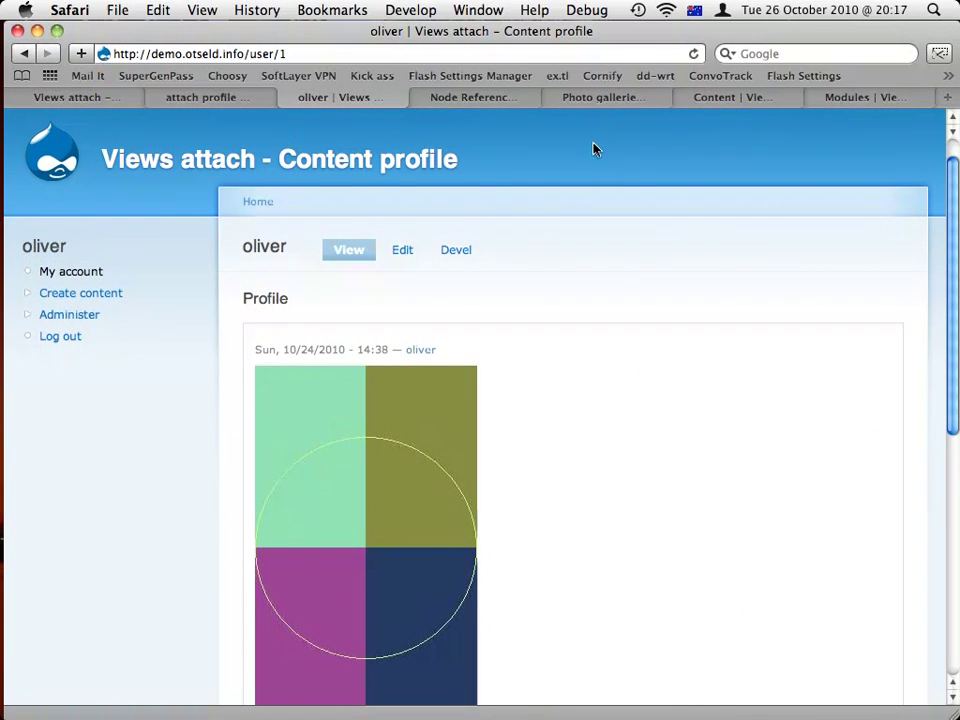
- Look through the Content administration list for the types and authors of the site's stories
{"action": "left_click", "coordinate": [735, 97]}
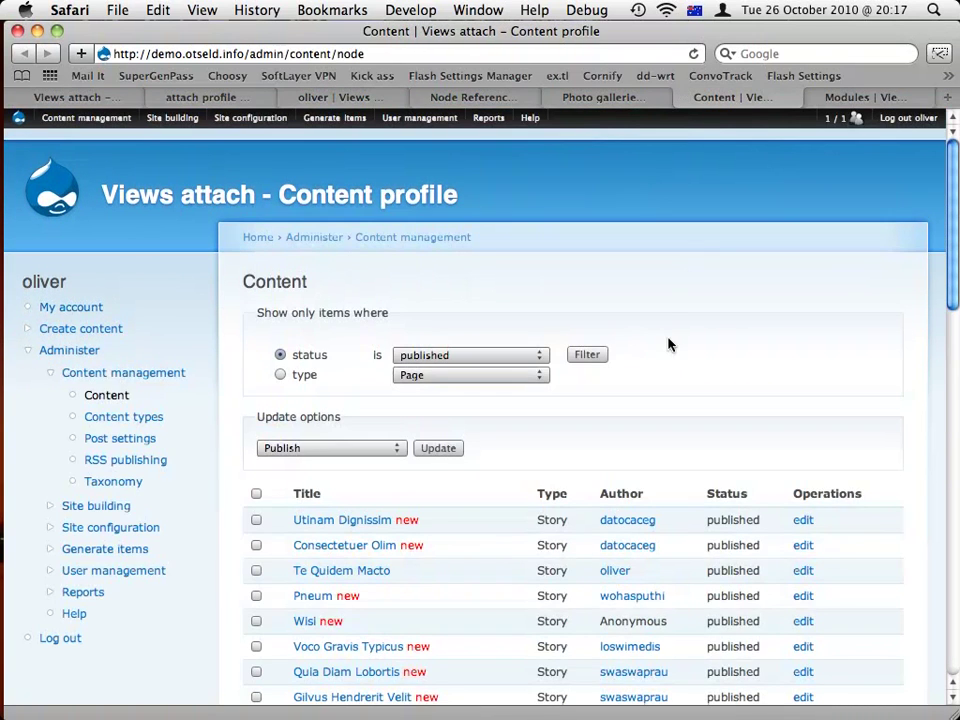
{"action": "scroll", "coordinate": [669, 345], "scroll_direction": "down", "scroll_amount": 10}
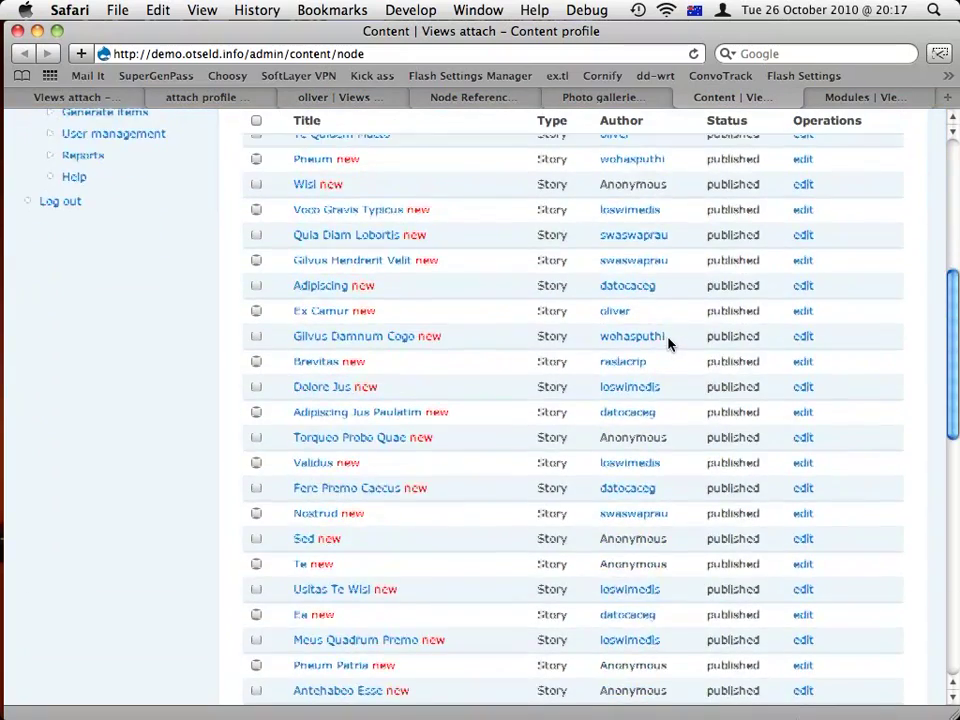
{"action": "scroll", "coordinate": [669, 344], "scroll_direction": "down", "scroll_amount": 9}
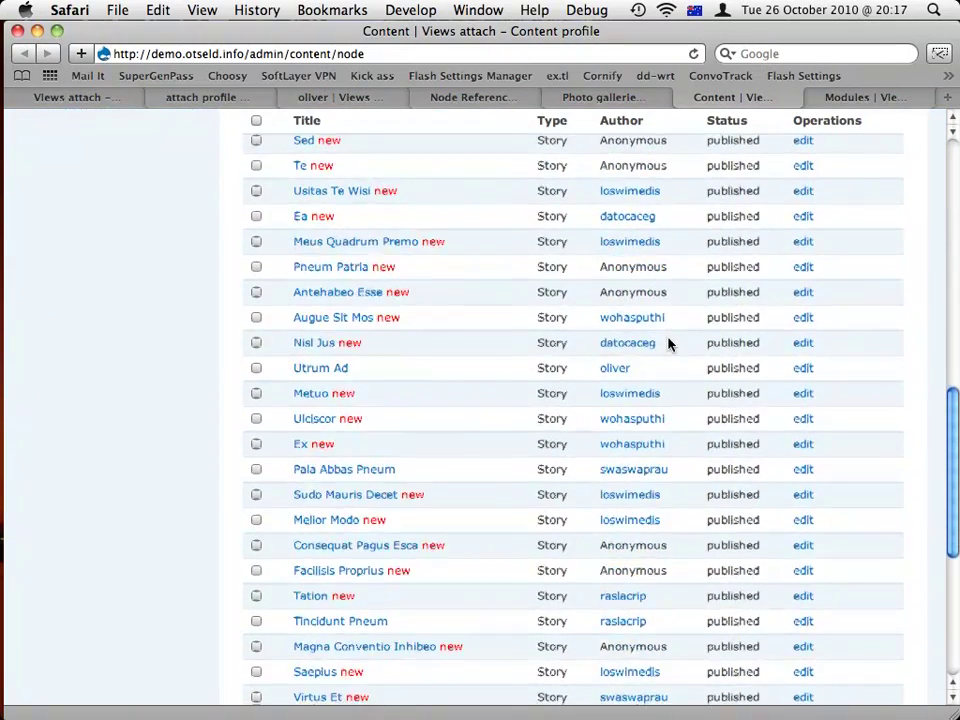
{"action": "scroll", "coordinate": [669, 344], "scroll_direction": "up", "scroll_amount": 20}
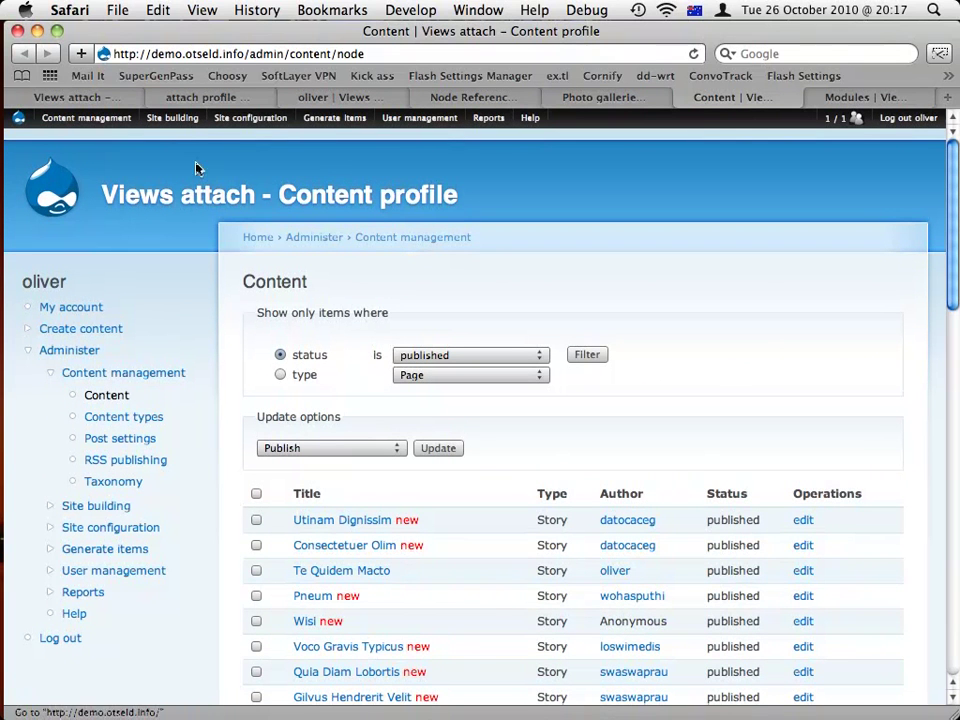
- Create a new view named profile_stories with the view type Node
{"action": "left_click", "coordinate": [205, 100]}
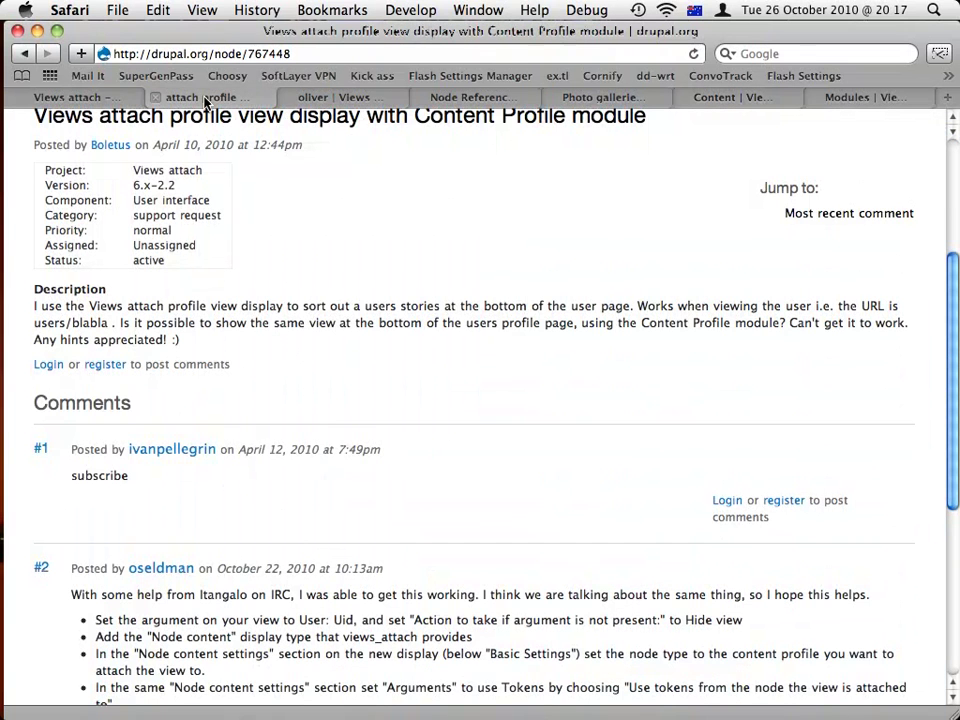
{"action": "left_click", "coordinate": [327, 102]}
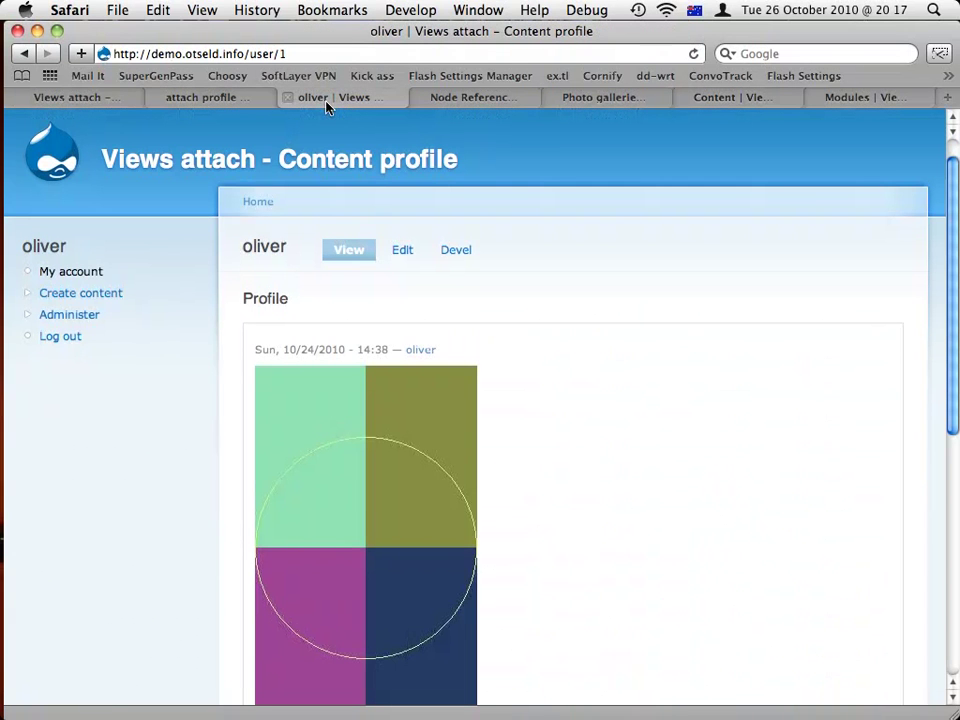
{"action": "left_click", "coordinate": [118, 101]}
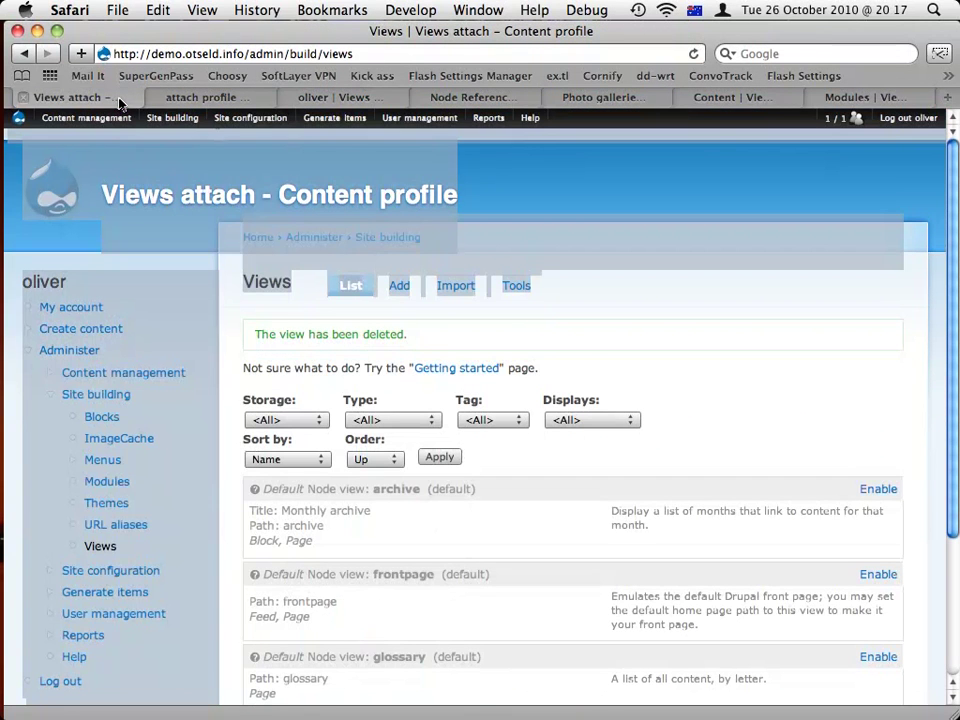
{"action": "left_click", "coordinate": [399, 287]}
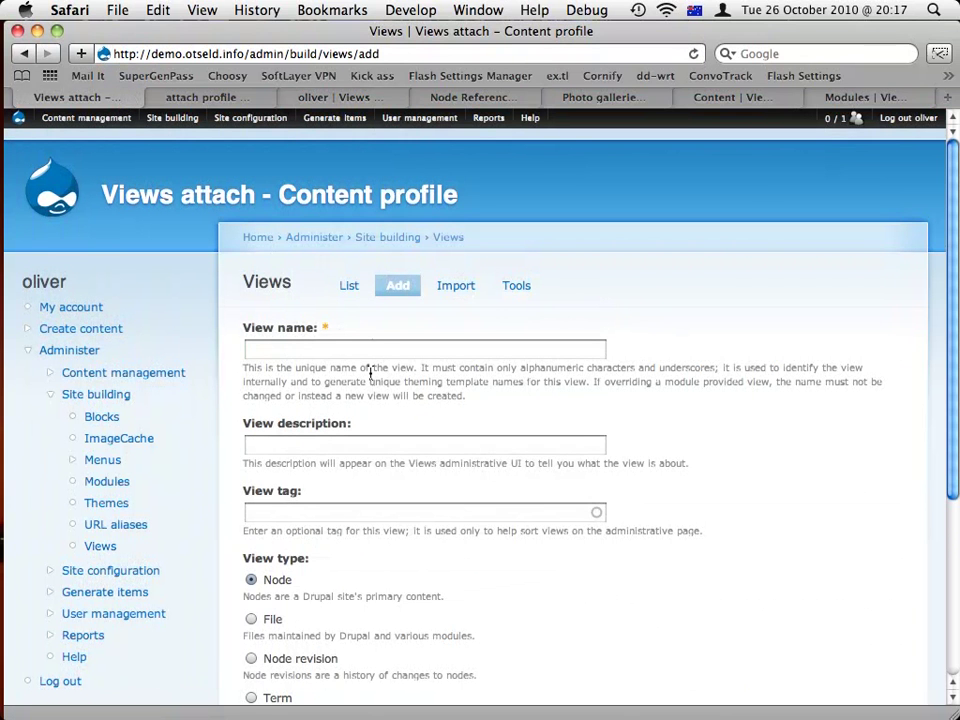
{"action": "left_click", "coordinate": [369, 351]}
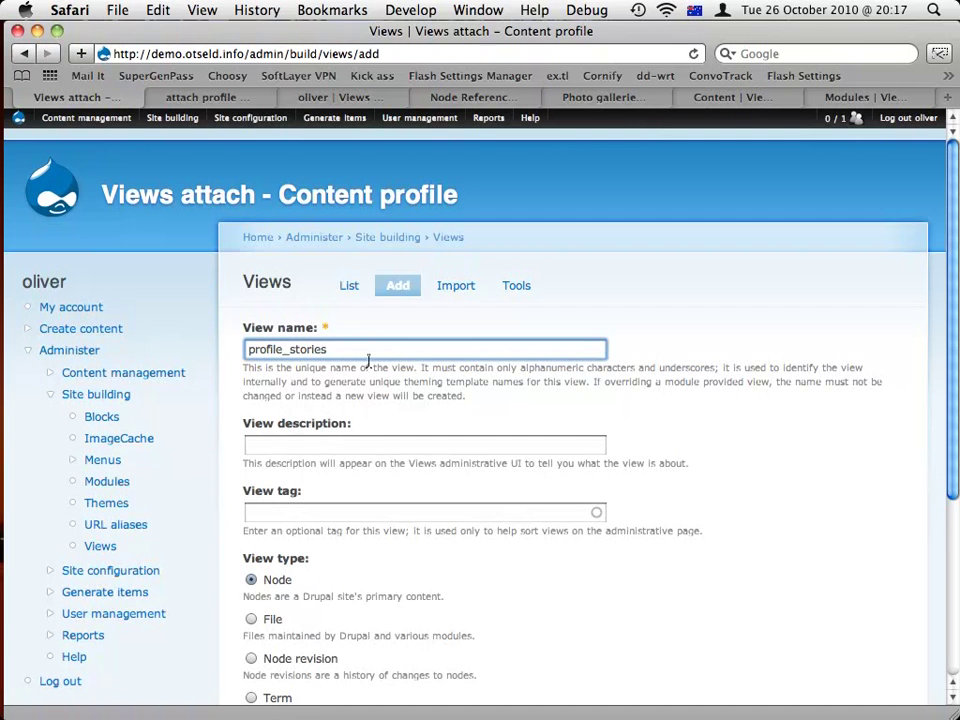
{"action": "scroll", "coordinate": [343, 459], "scroll_direction": "down", "scroll_amount": 5}
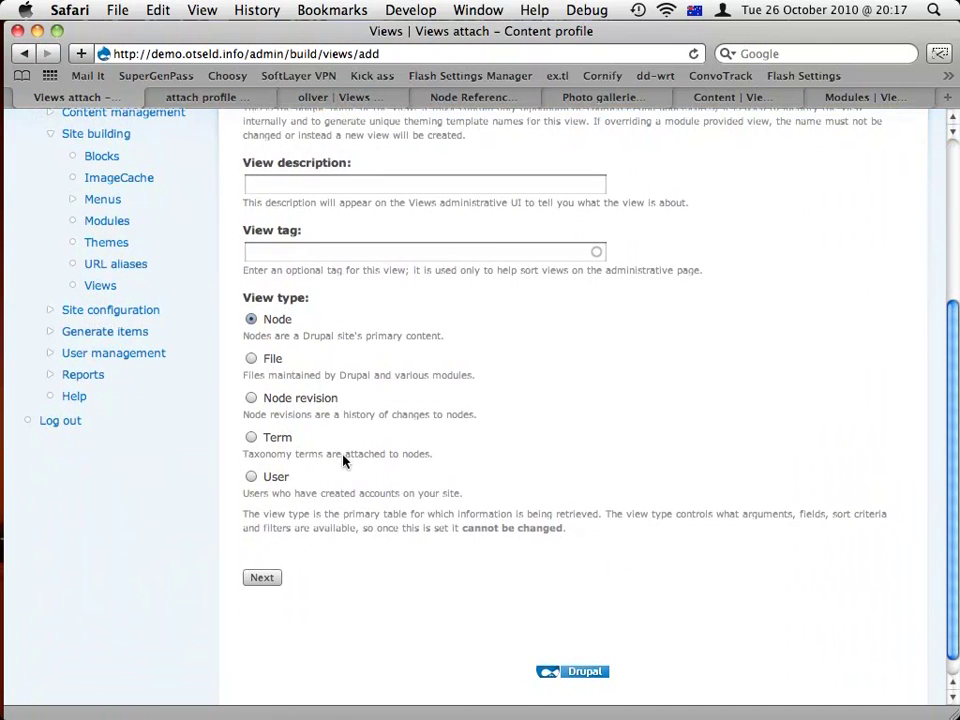
{"action": "left_click", "coordinate": [261, 579]}
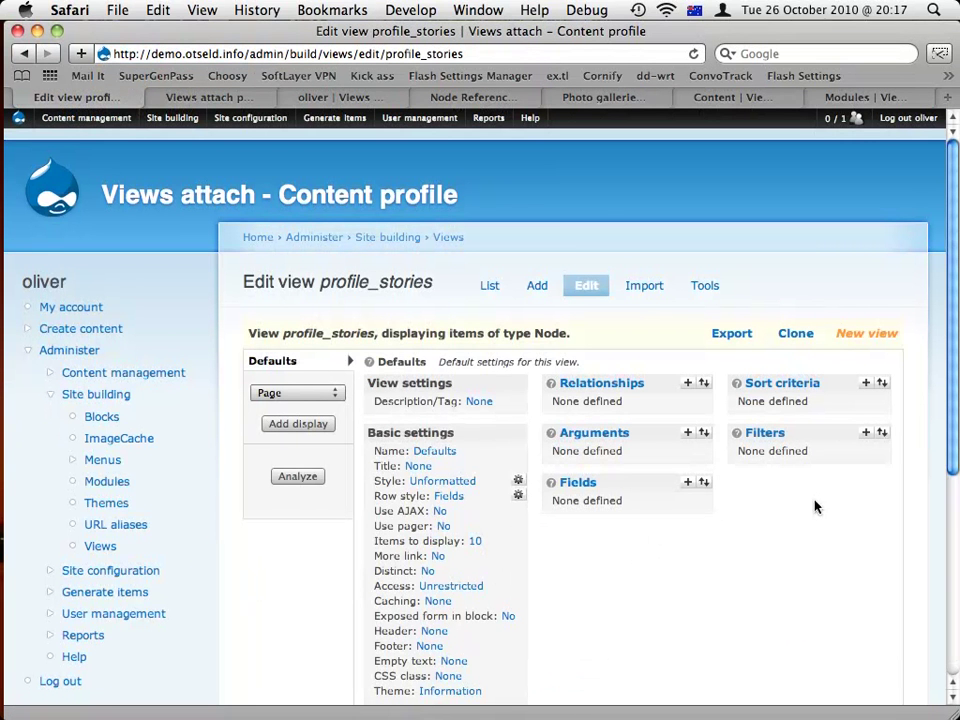
- Add the Node: Published and Node: Type filters from the Node group to the view's default display
{"action": "left_click", "coordinate": [867, 434]}
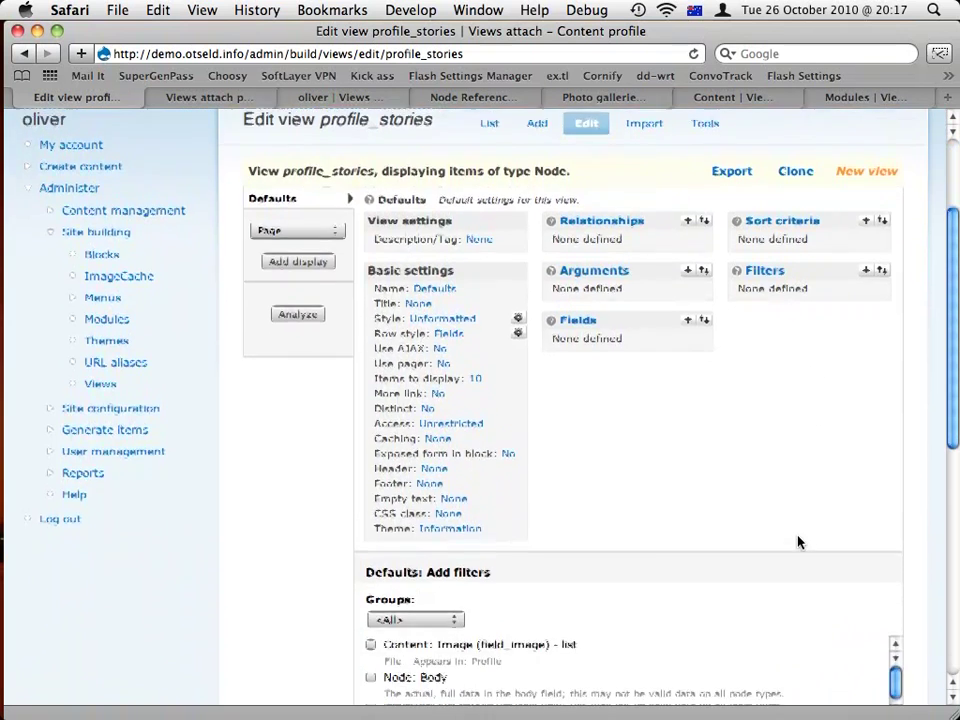
{"action": "scroll", "coordinate": [797, 542], "scroll_direction": "down", "scroll_amount": 3}
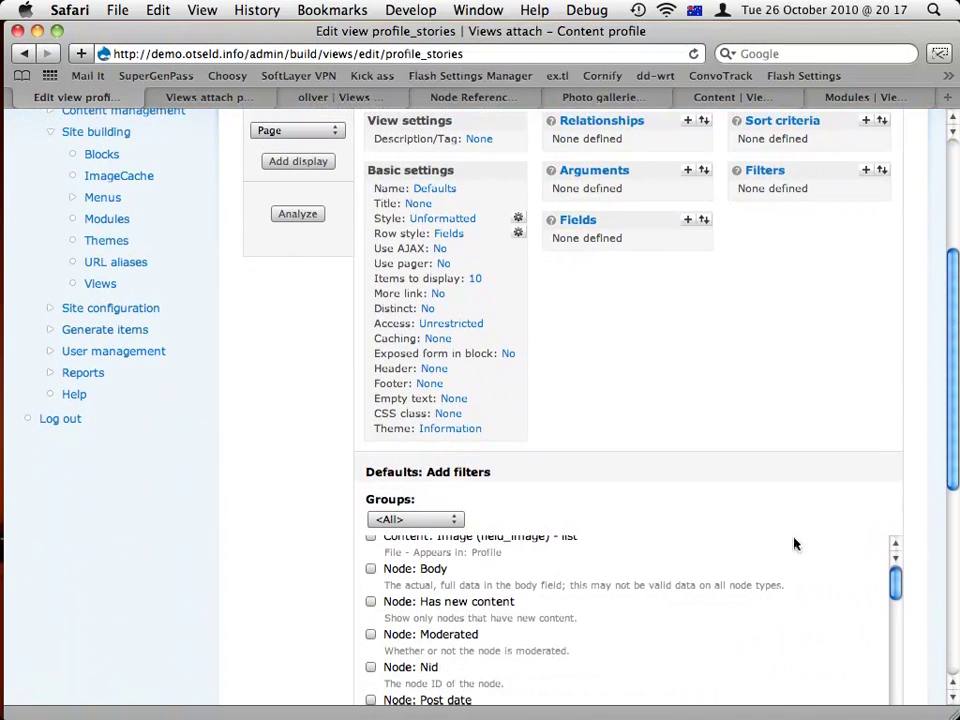
{"action": "left_click", "coordinate": [427, 522]}
{"action": "left_click", "coordinate": [398, 548]}
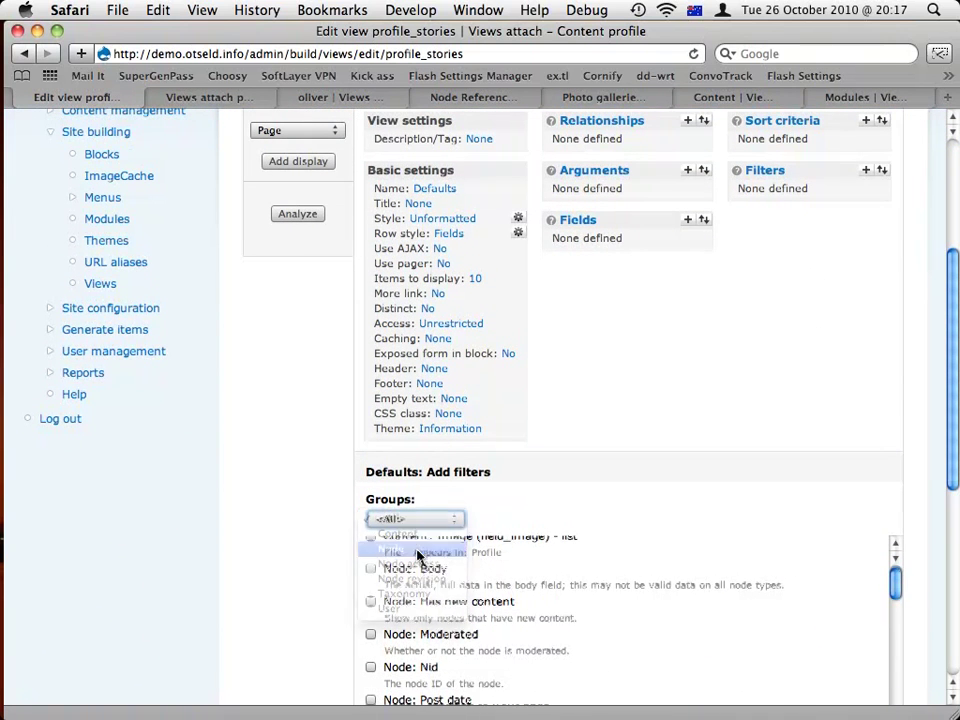
{"action": "scroll", "coordinate": [334, 554], "scroll_direction": "down", "scroll_amount": 5}
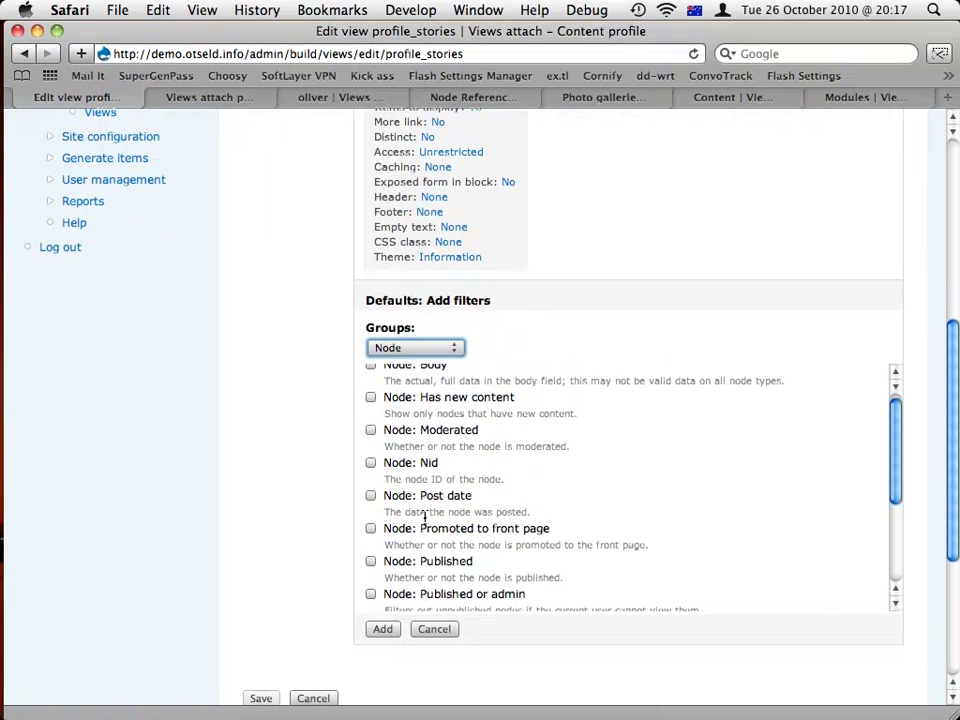
{"action": "scroll", "coordinate": [424, 516], "scroll_direction": "down", "scroll_amount": 1}
{"action": "left_click", "coordinate": [371, 537]}
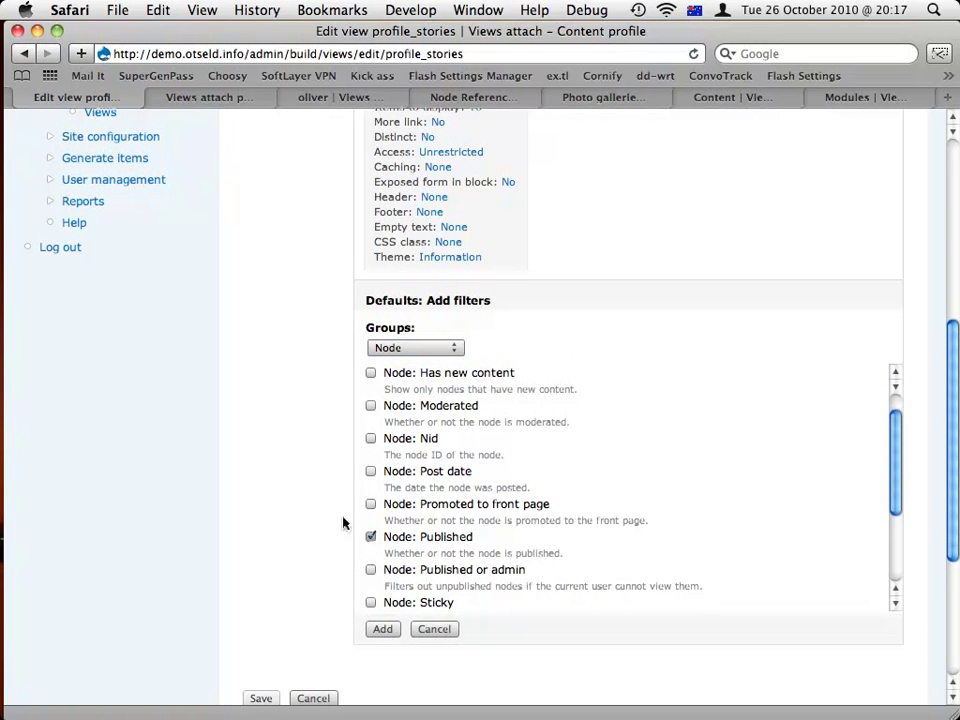
{"action": "scroll", "coordinate": [417, 512], "scroll_direction": "down", "scroll_amount": 5}
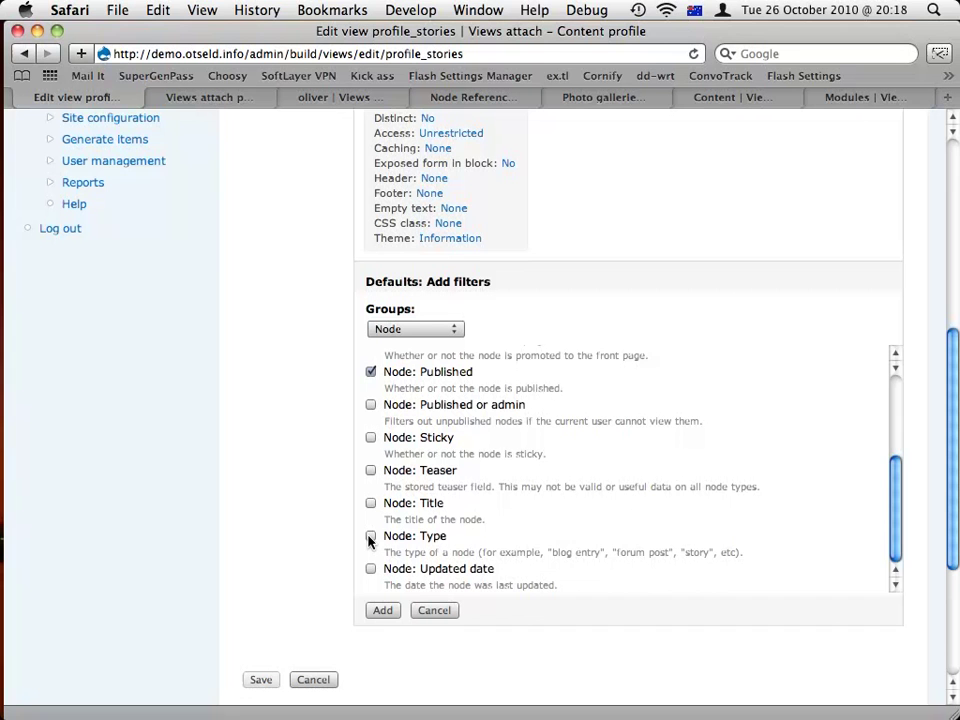
{"action": "left_click", "coordinate": [370, 537]}
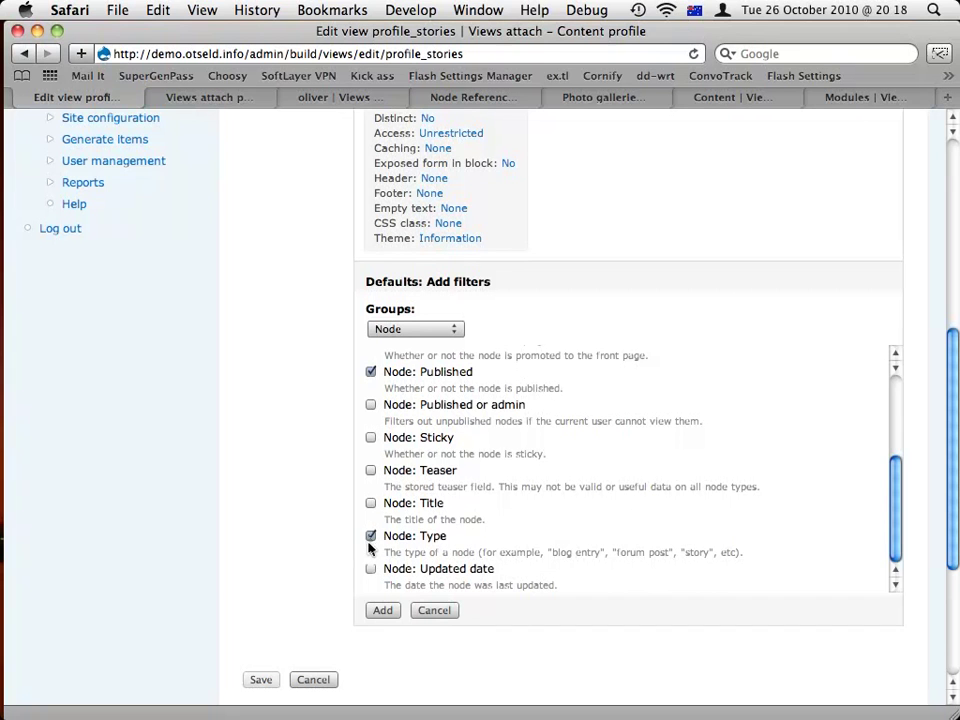
{"action": "left_click", "coordinate": [381, 611]}
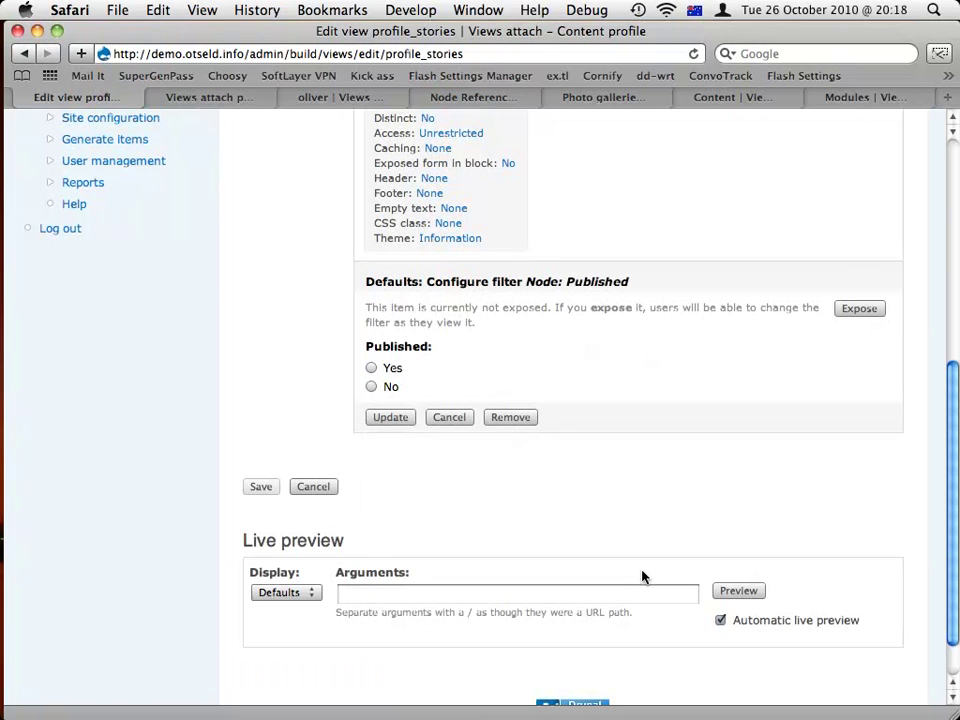
- Configure the filters so Published is Yes and the node type is one of Story
{"action": "left_click", "coordinate": [371, 368]}
{"action": "left_click", "coordinate": [388, 417]}
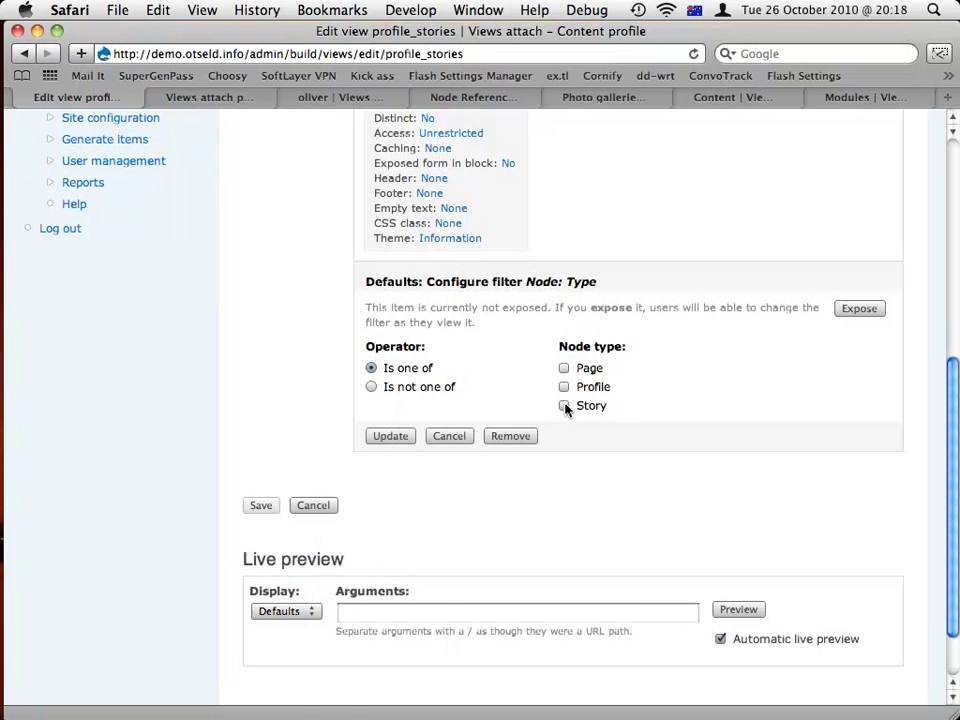
{"action": "left_click", "coordinate": [564, 406]}
{"action": "left_click", "coordinate": [390, 437]}
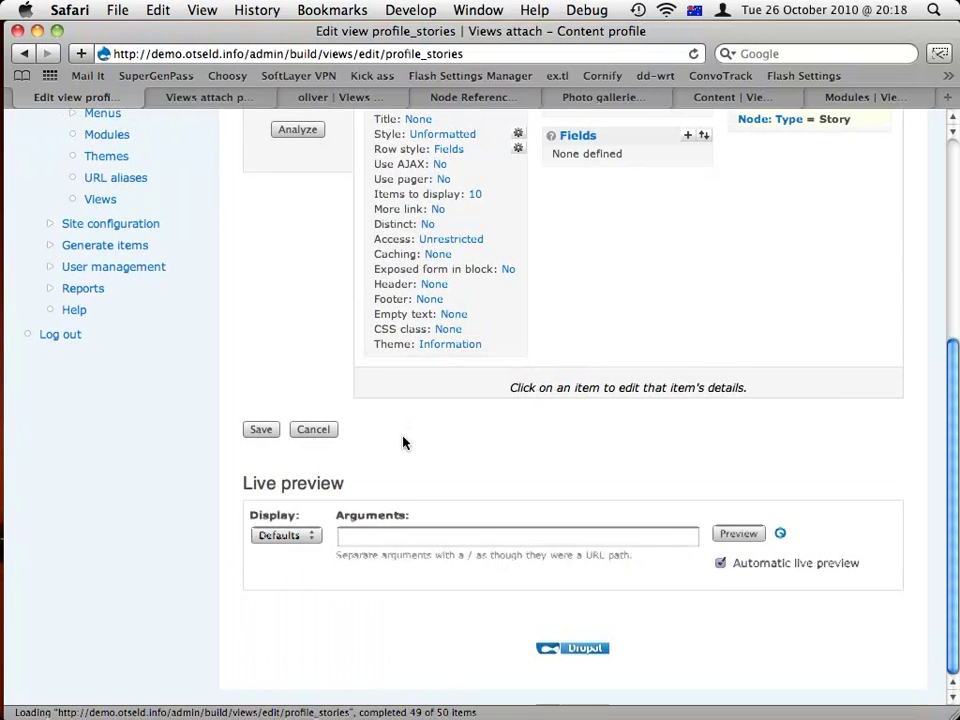
- Add the Node: Title field from the Node group to the view's default display
{"action": "scroll", "coordinate": [610, 395], "scroll_direction": "up", "scroll_amount": 3}
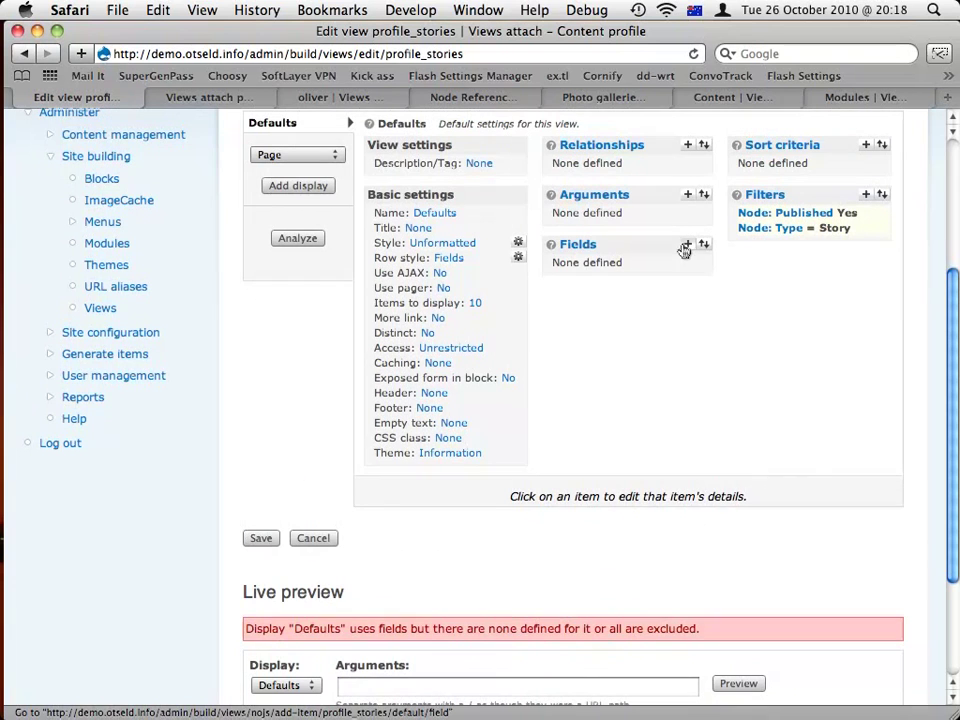
{"action": "left_click", "coordinate": [687, 245]}
{"action": "scroll", "coordinate": [614, 400], "scroll_direction": "down", "scroll_amount": 3}
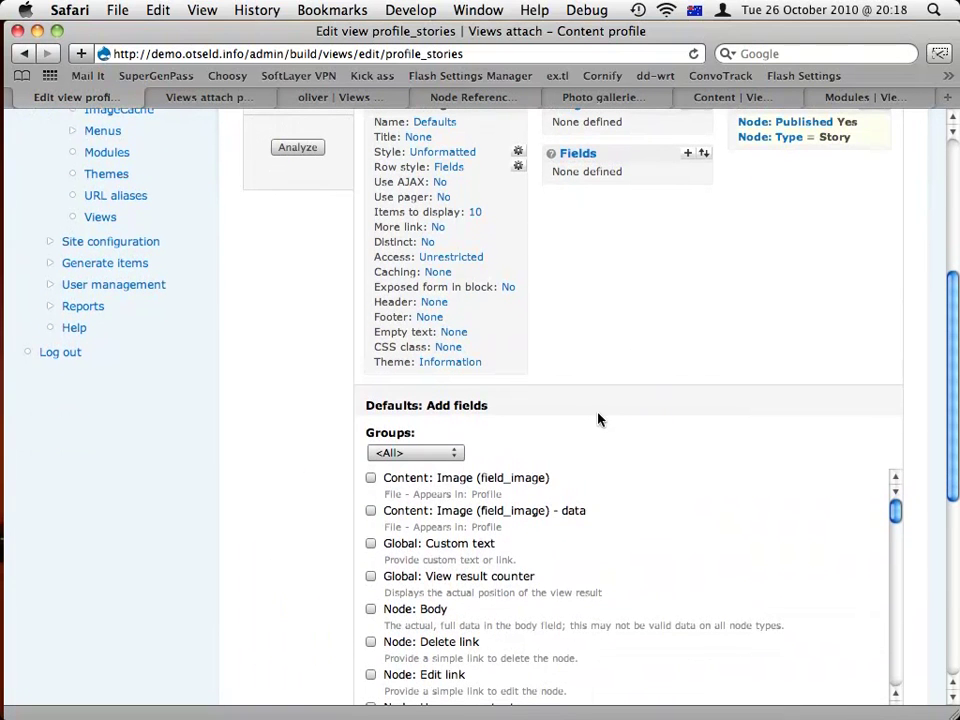
{"action": "left_click", "coordinate": [450, 451]}
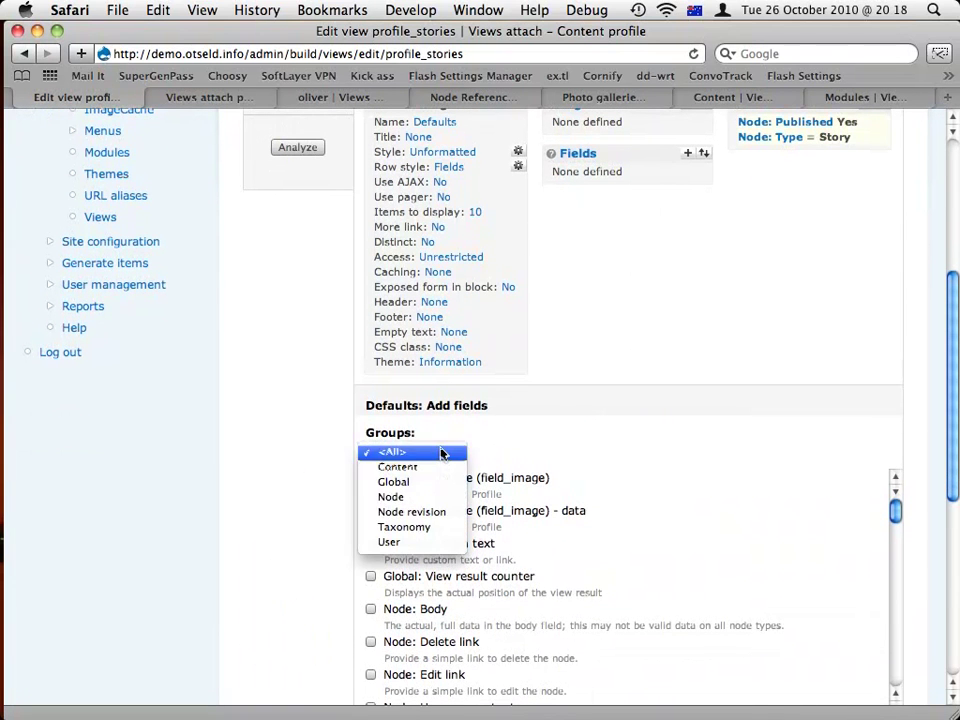
{"action": "left_click", "coordinate": [420, 498]}
{"action": "scroll", "coordinate": [330, 514], "scroll_direction": "down", "scroll_amount": 3}
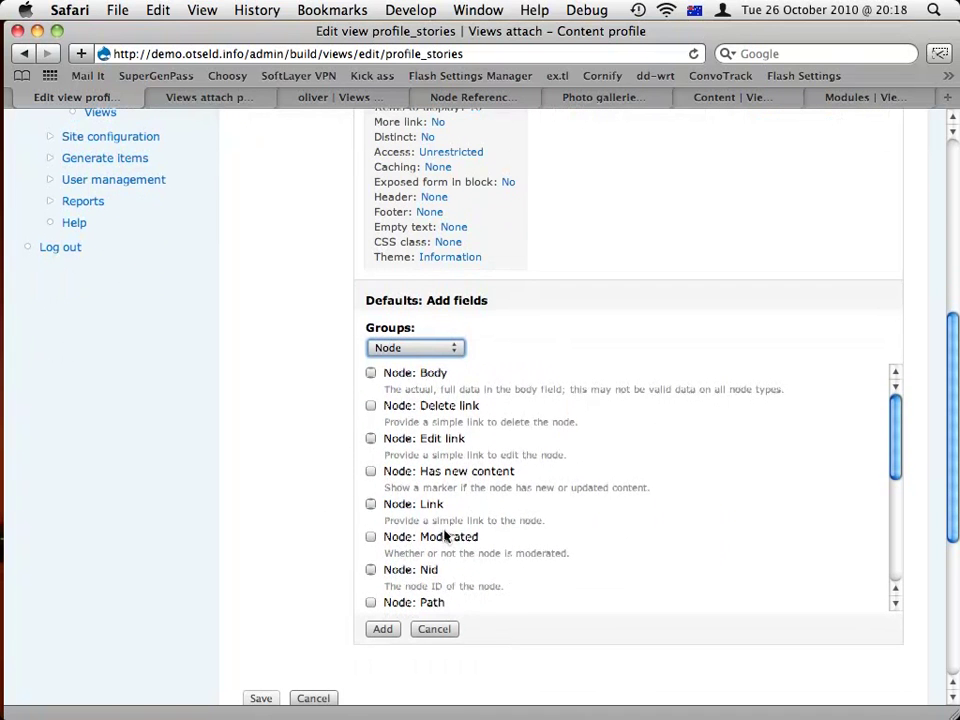
{"action": "scroll", "coordinate": [439, 546], "scroll_direction": "down", "scroll_amount": 5}
{"action": "scroll", "coordinate": [439, 546], "scroll_direction": "down", "scroll_amount": 3}
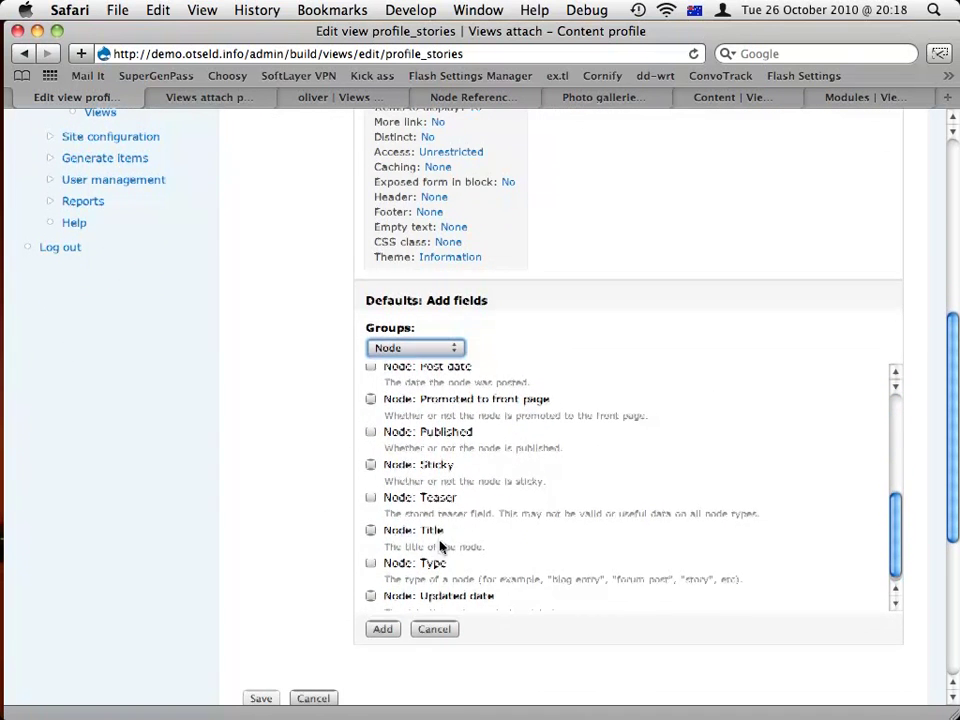
{"action": "left_click", "coordinate": [370, 528]}
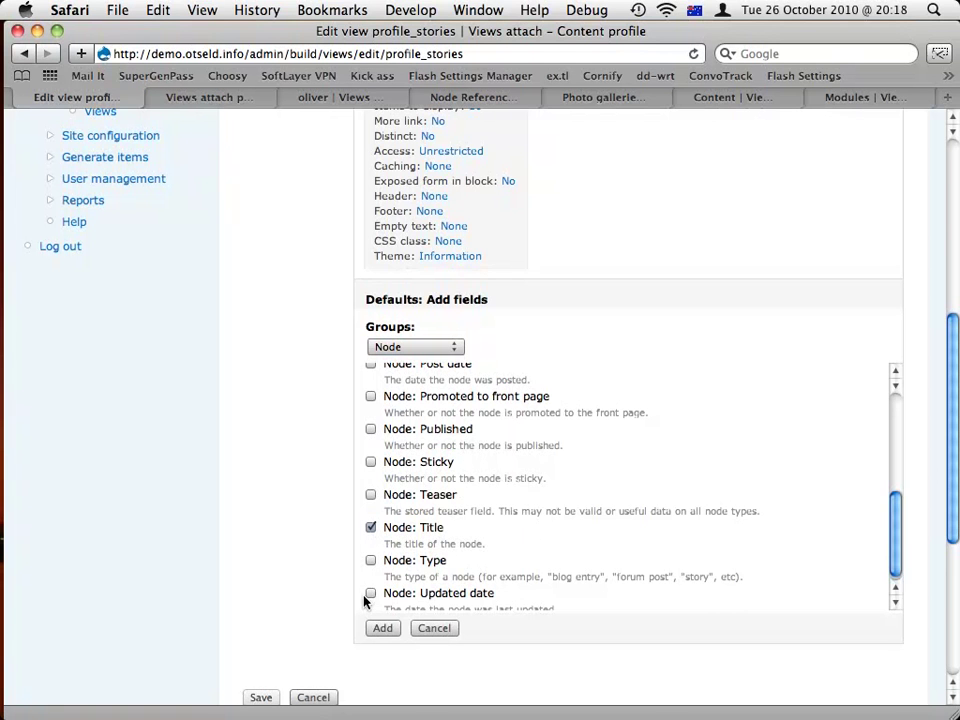
{"action": "left_click", "coordinate": [376, 627]}
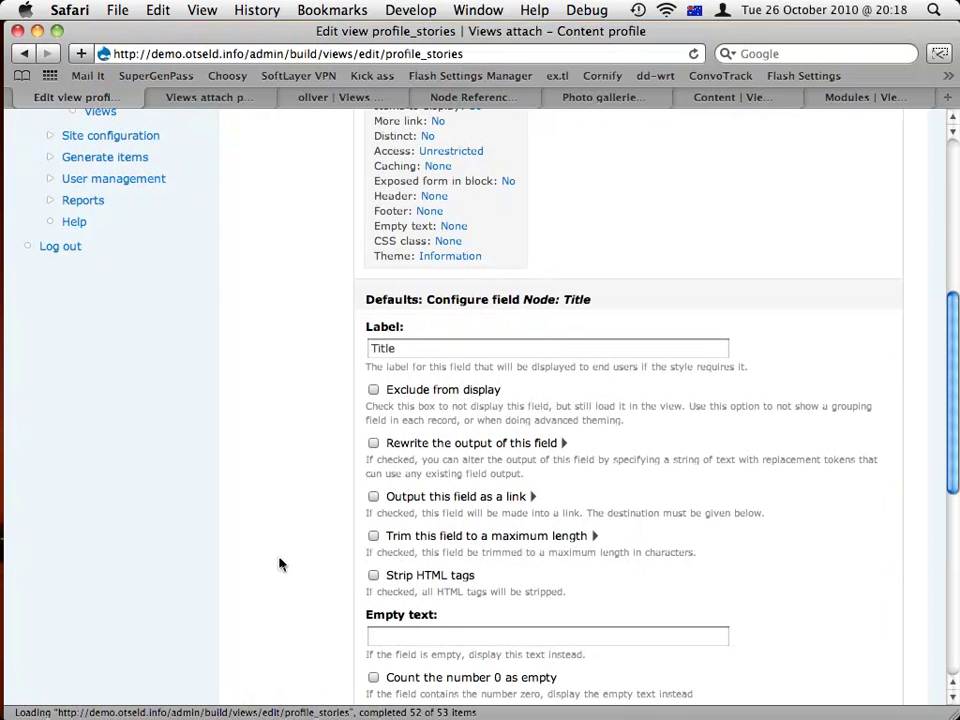
- Clear the Title field's label, link the field to its node, and apply the field settings
{"action": "left_click", "coordinate": [424, 356]}
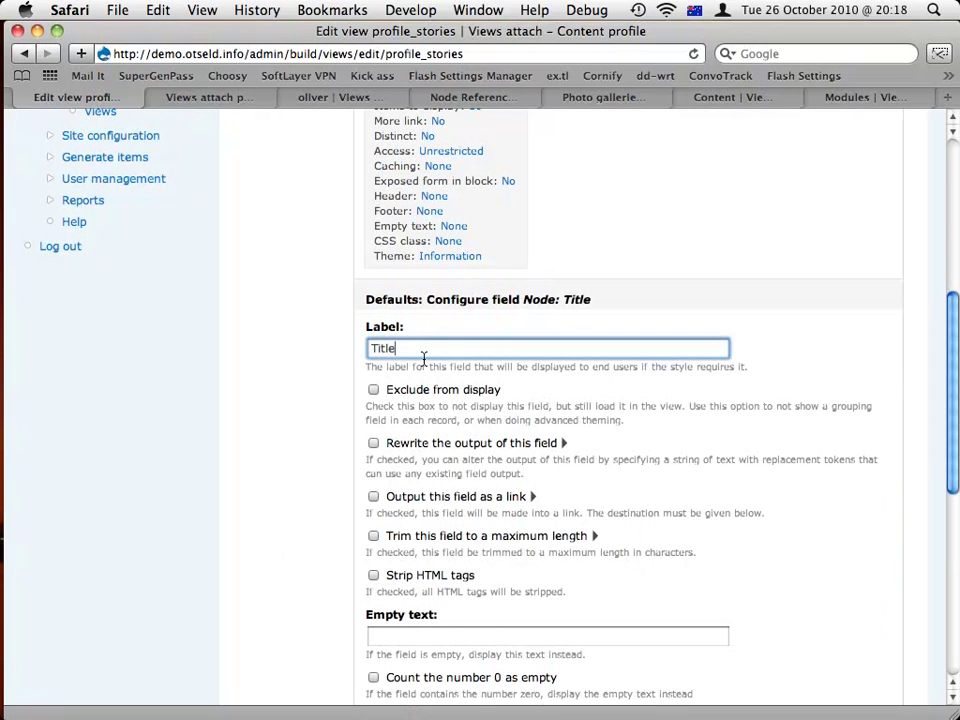
{"action": "double_click", "coordinate": [424, 358]}
{"action": "key", "text": "BackSpace"}
{"action": "scroll", "coordinate": [343, 435], "scroll_direction": "down", "scroll_amount": 5}
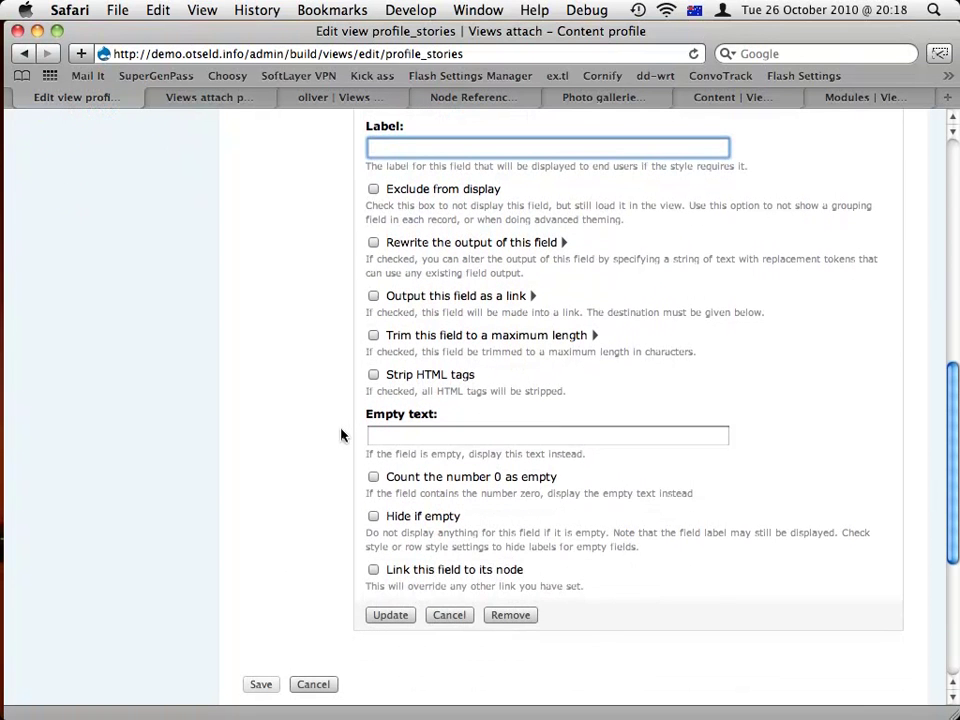
{"action": "left_click", "coordinate": [375, 569]}
{"action": "left_click", "coordinate": [372, 615]}
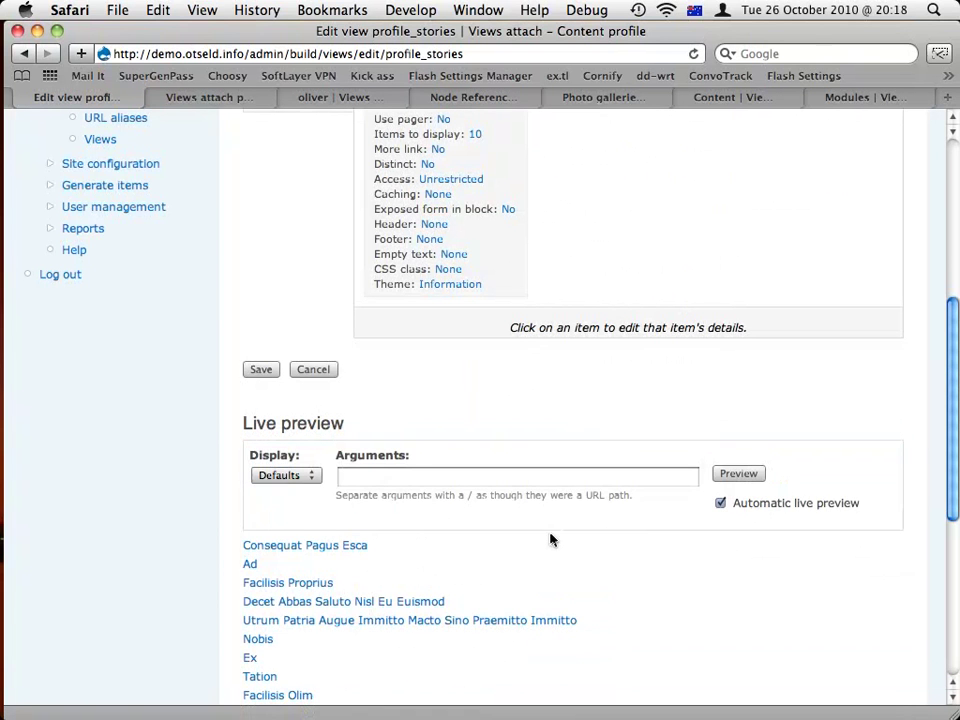
- Set the view's style to HTML List with an unordered list and no grouping field
{"action": "scroll", "coordinate": [604, 452], "scroll_direction": "down", "scroll_amount": 5}
{"action": "scroll", "coordinate": [592, 479], "scroll_direction": "up", "scroll_amount": 5}
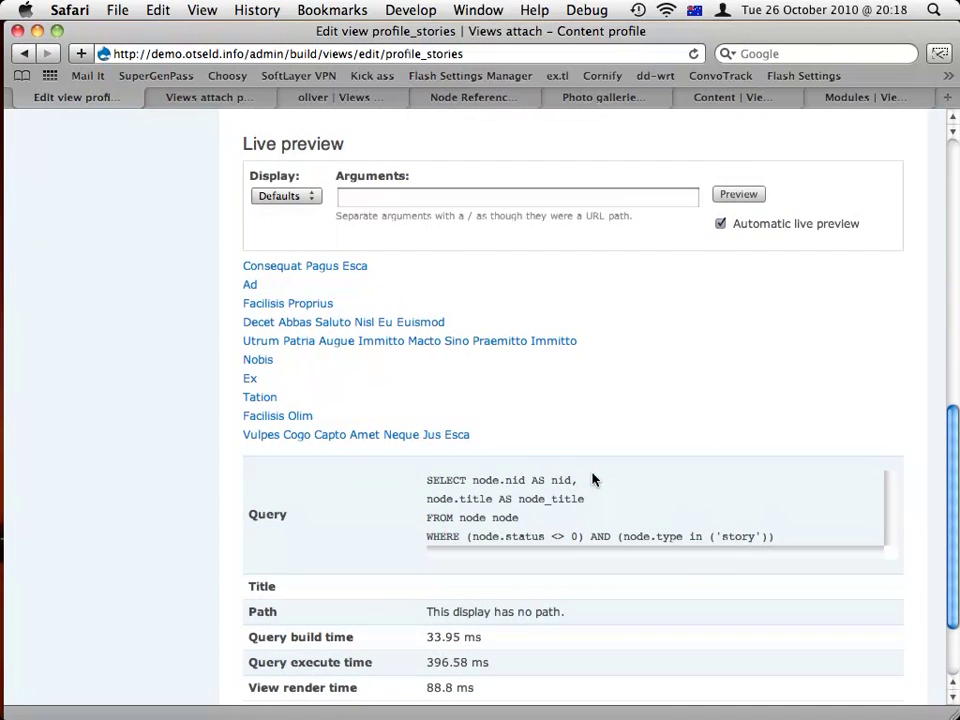
{"action": "scroll", "coordinate": [592, 479], "scroll_direction": "up", "scroll_amount": 4}
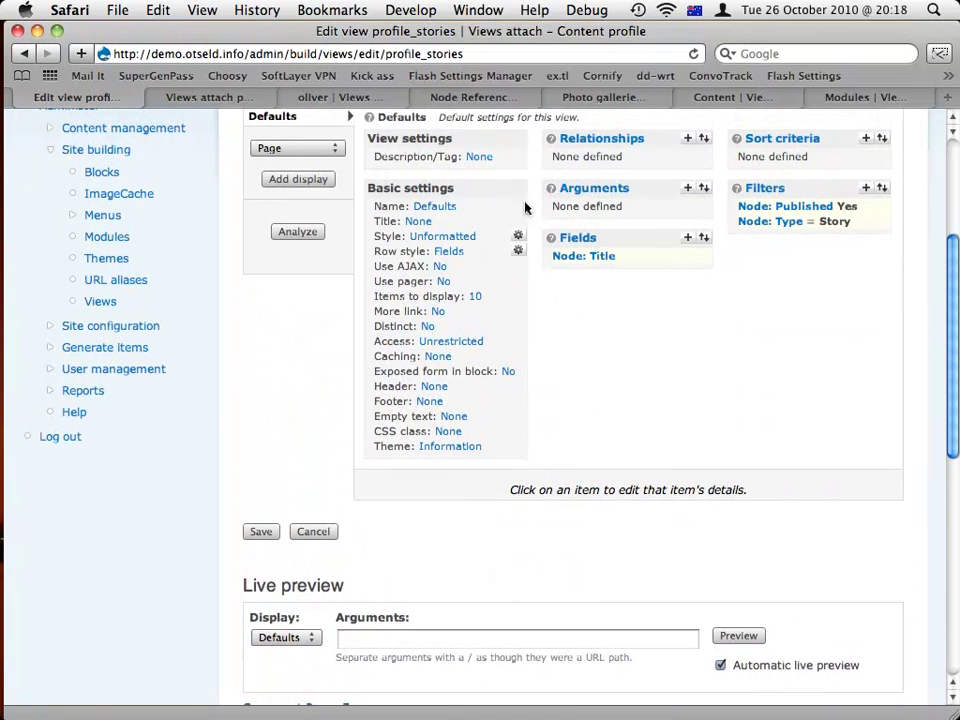
{"action": "left_click", "coordinate": [458, 236]}
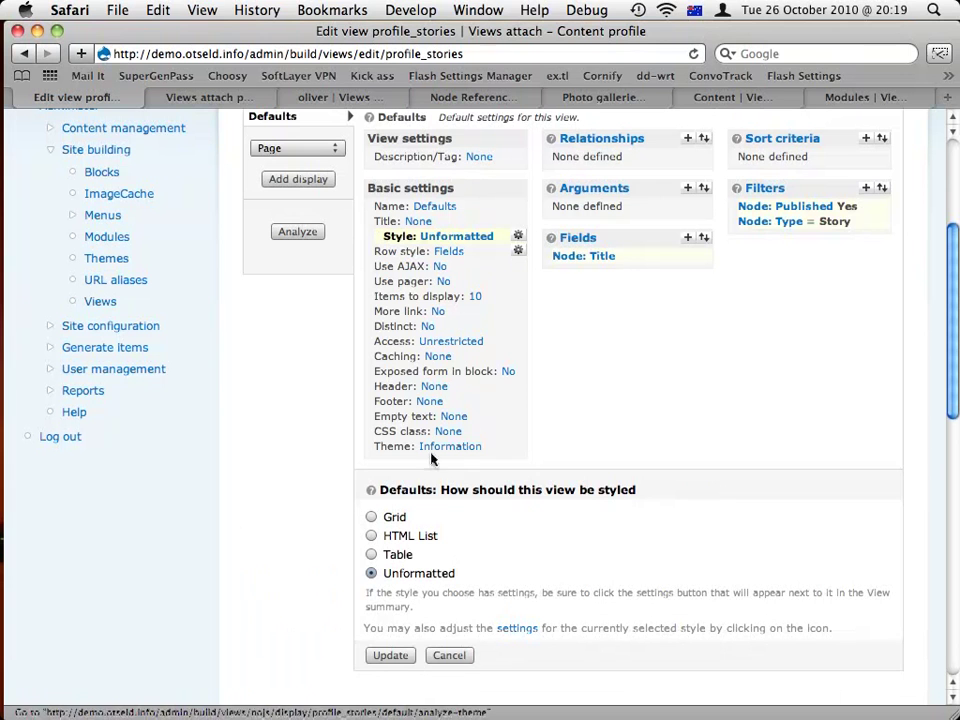
{"action": "left_click", "coordinate": [372, 536]}
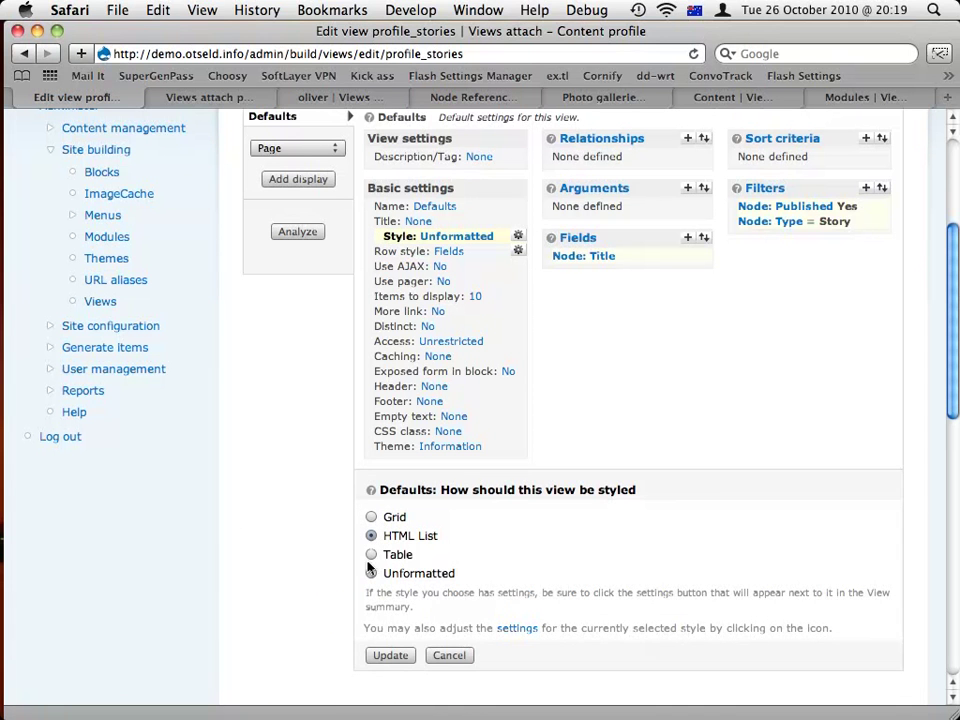
{"action": "left_click", "coordinate": [378, 655]}
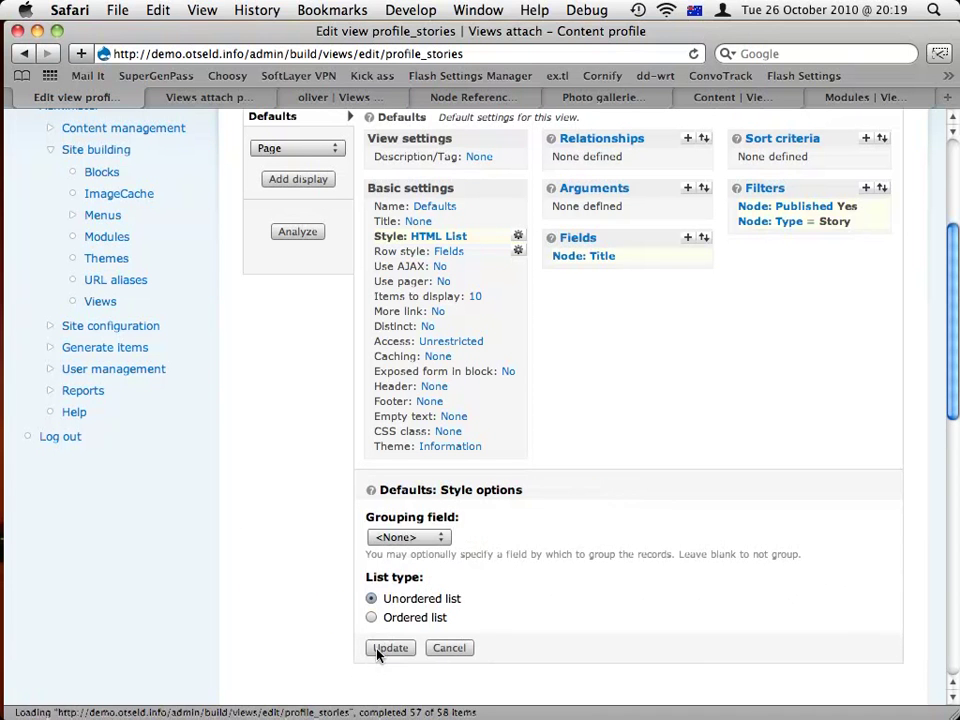
{"action": "scroll", "coordinate": [333, 583], "scroll_direction": "down", "scroll_amount": 2}
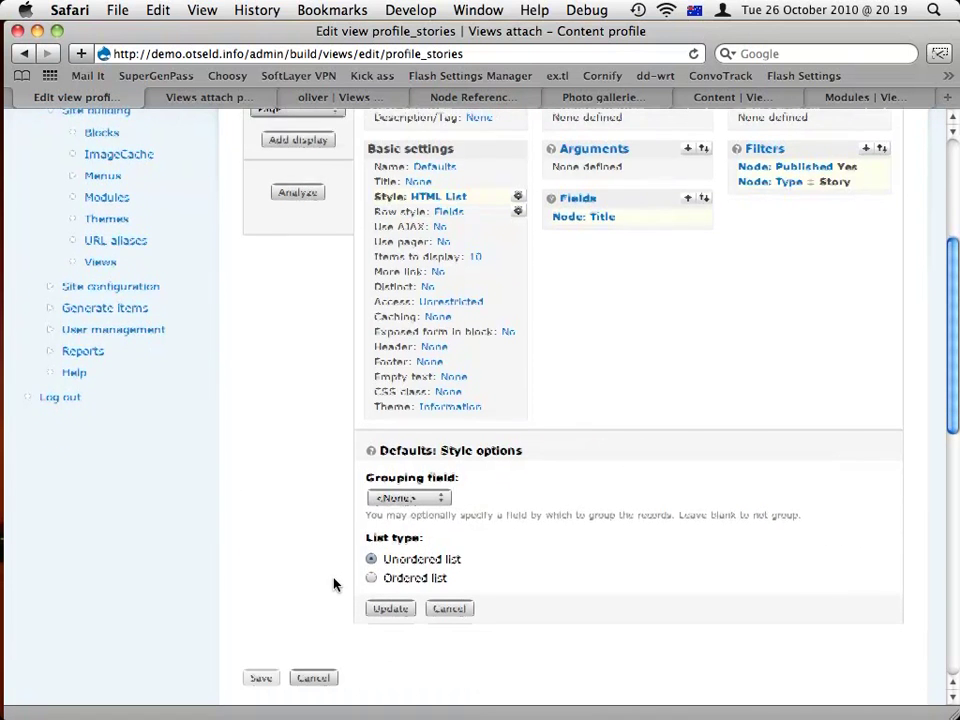
{"action": "left_click", "coordinate": [388, 607]}
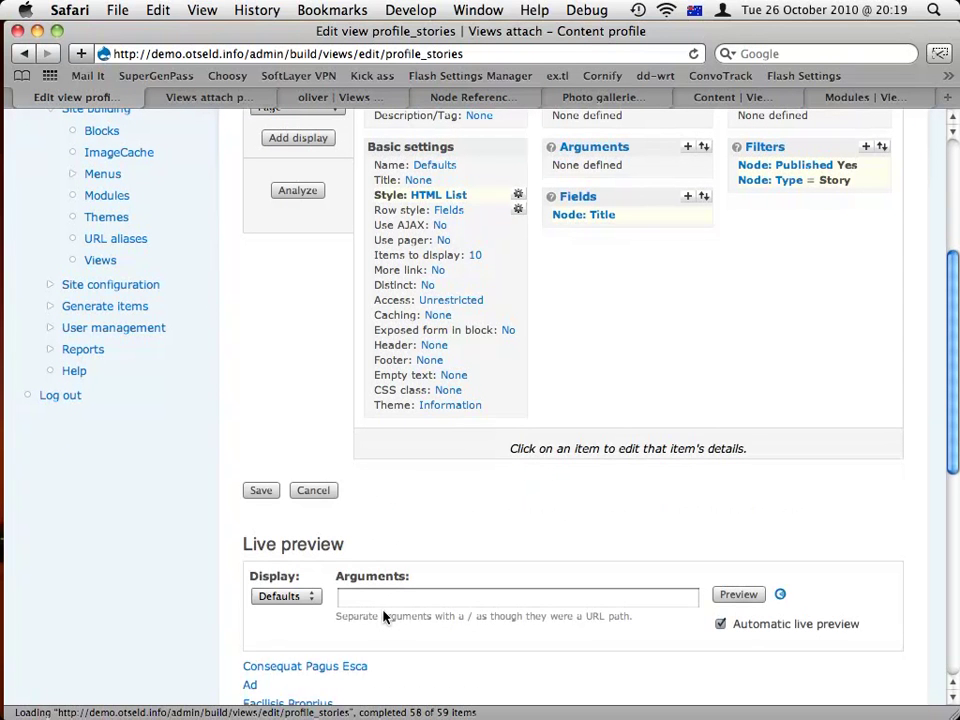
- Set the number of items to display to 0 for no limit and check the live preview
{"action": "left_click", "coordinate": [486, 256]}
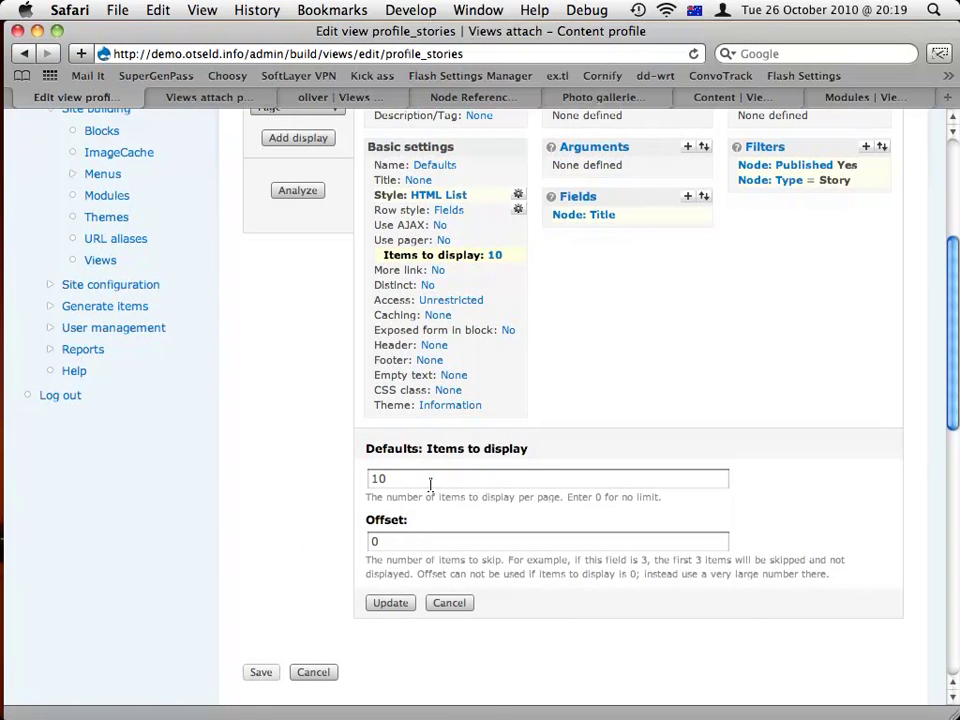
{"action": "left_click", "coordinate": [430, 479]}
{"action": "double_click", "coordinate": [430, 479]}
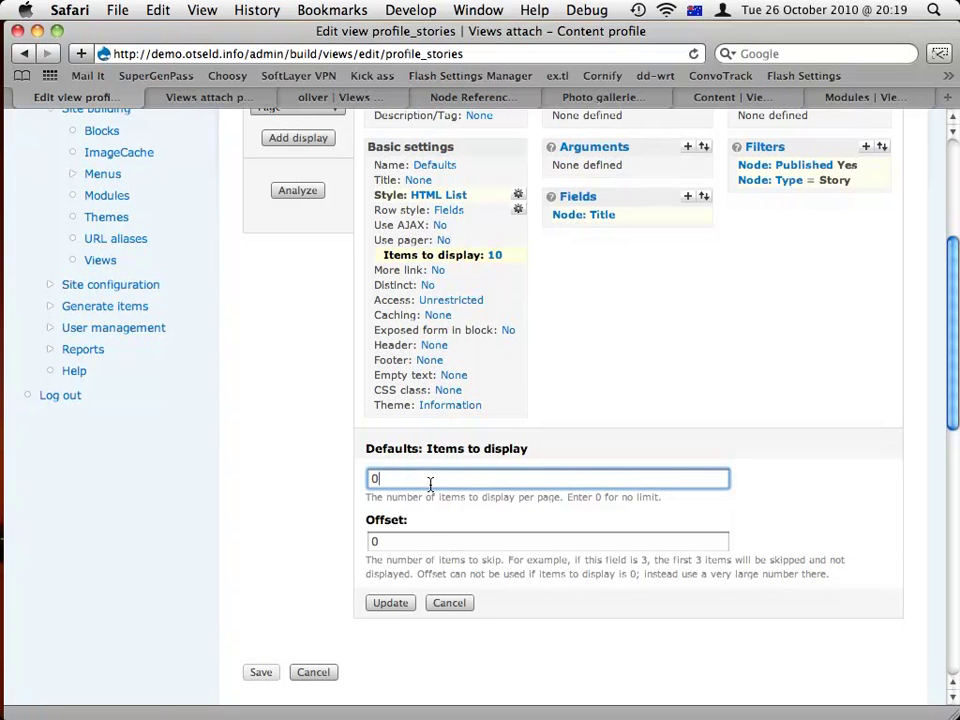
{"action": "left_click", "coordinate": [392, 603]}
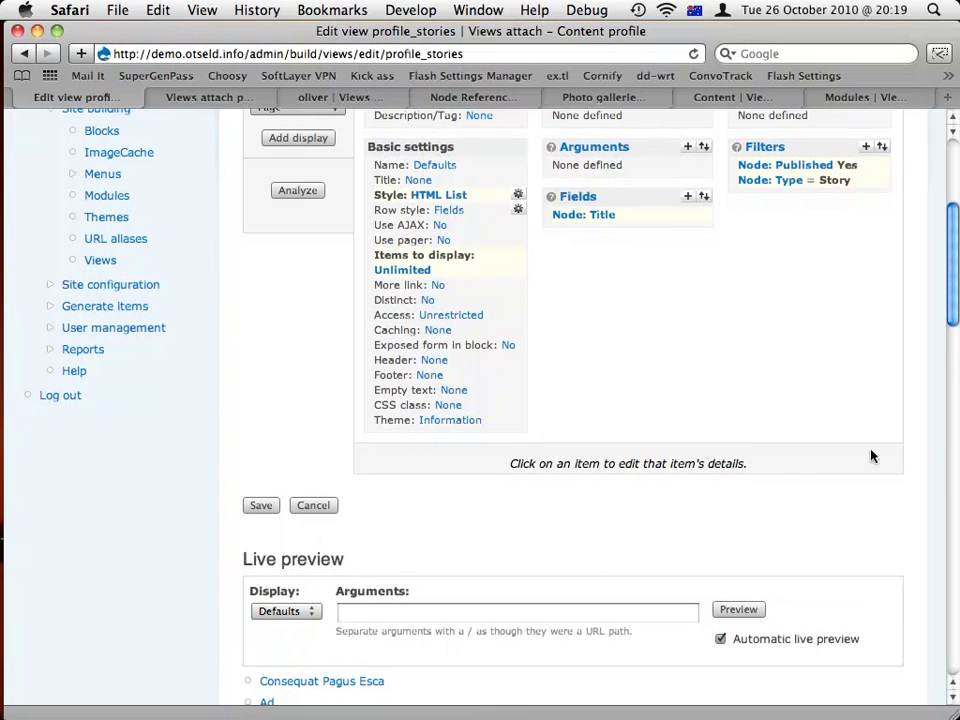
{"action": "scroll", "coordinate": [871, 455], "scroll_direction": "down", "scroll_amount": 10}
{"action": "scroll", "coordinate": [871, 455], "scroll_direction": "down", "scroll_amount": 12}
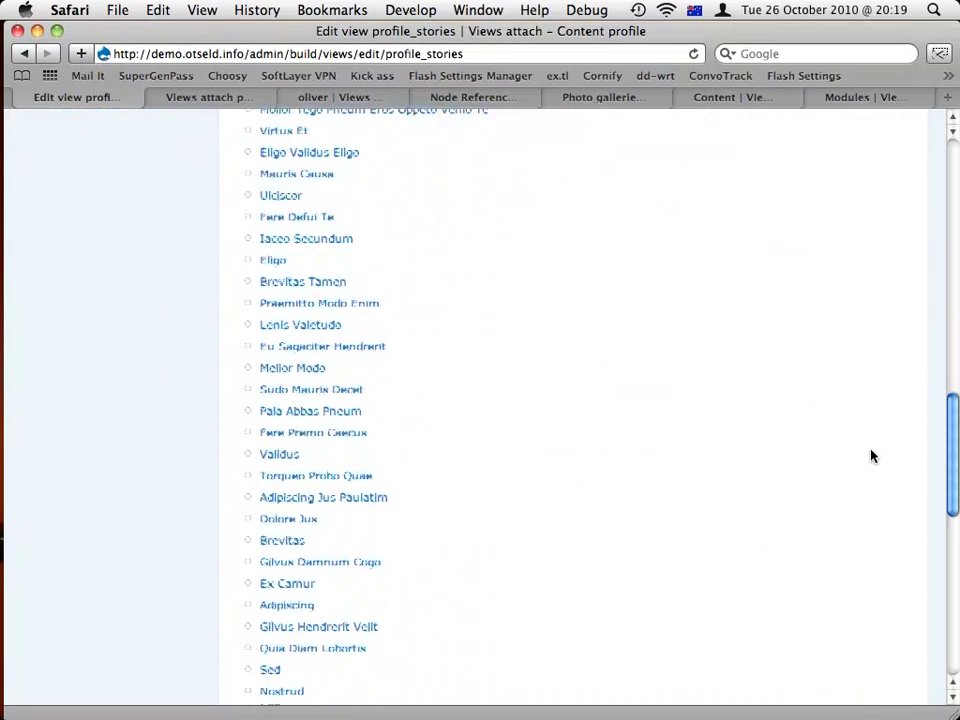
{"action": "scroll", "coordinate": [871, 455], "scroll_direction": "down", "scroll_amount": 3}
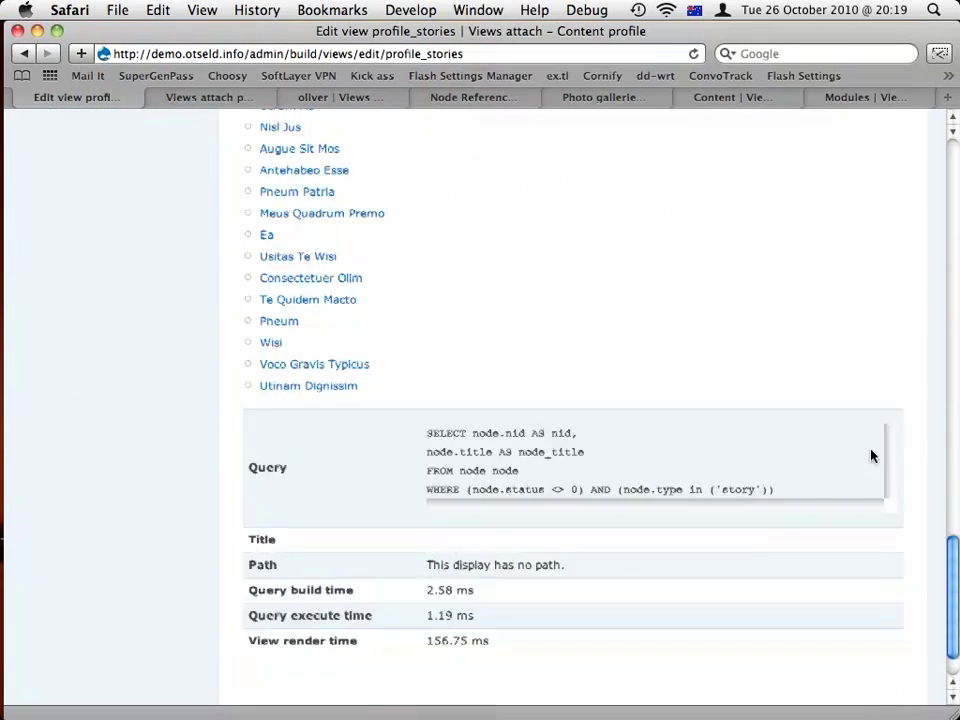
- Add the User: Uid argument from the User group to the view's default display
{"action": "scroll", "coordinate": [871, 455], "scroll_direction": "up", "scroll_amount": 12}
{"action": "scroll", "coordinate": [871, 455], "scroll_direction": "up", "scroll_amount": 11}
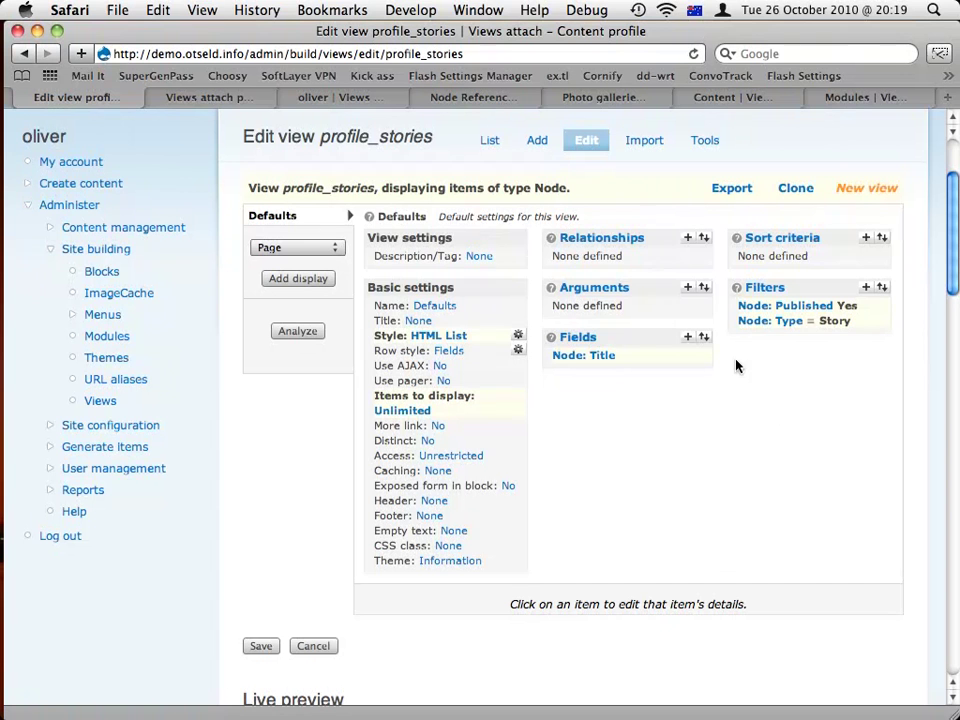
{"action": "left_click", "coordinate": [687, 287]}
{"action": "scroll", "coordinate": [544, 478], "scroll_direction": "down", "scroll_amount": 3}
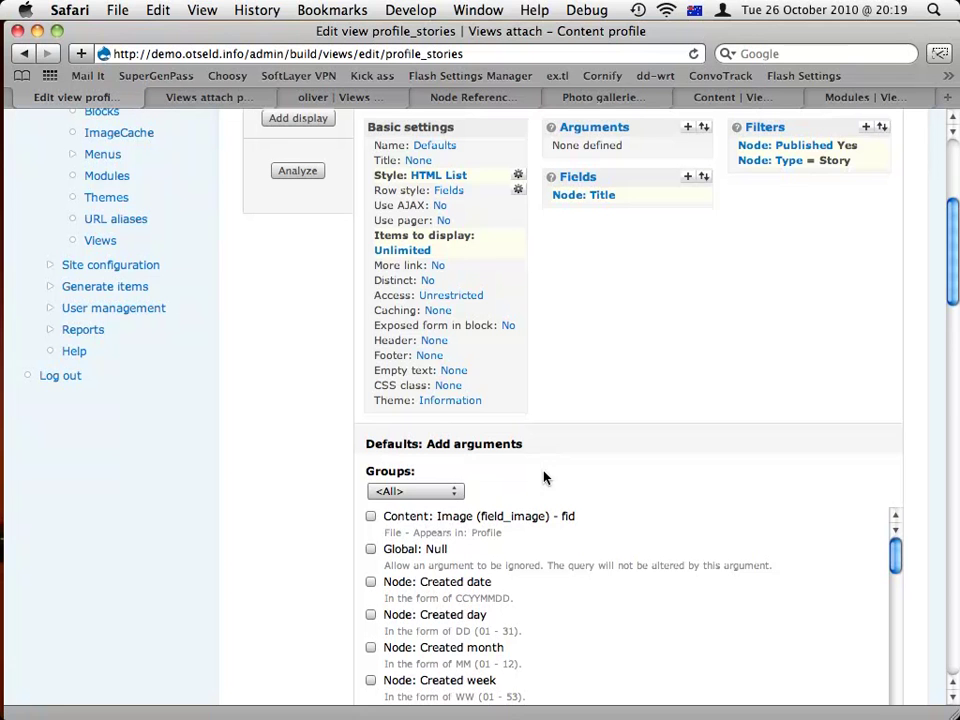
{"action": "left_click", "coordinate": [446, 494]}
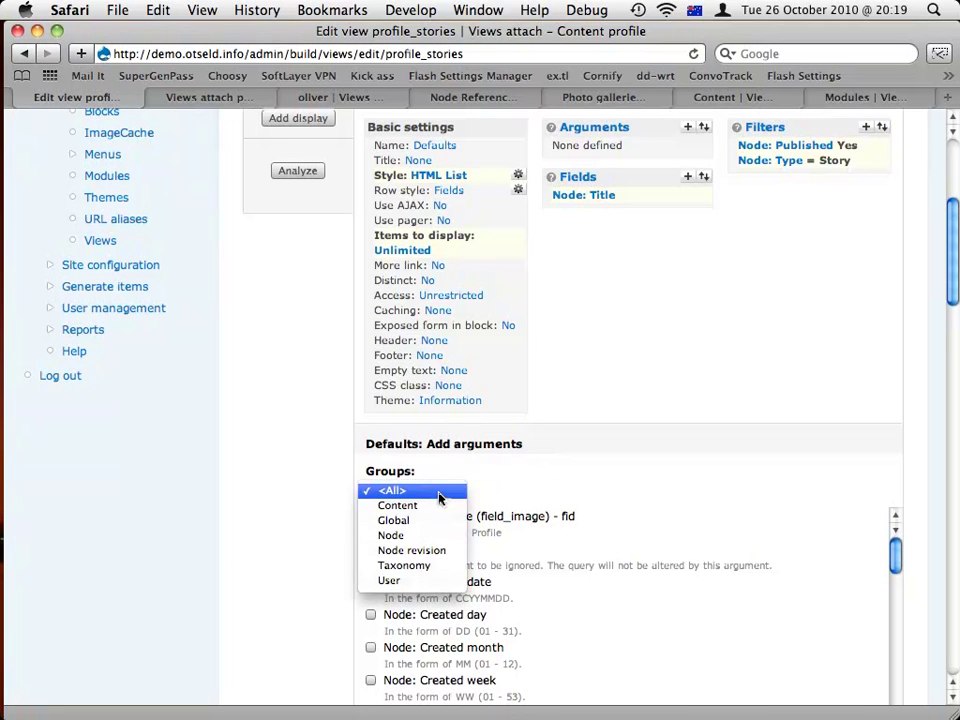
{"action": "left_click", "coordinate": [407, 580]}
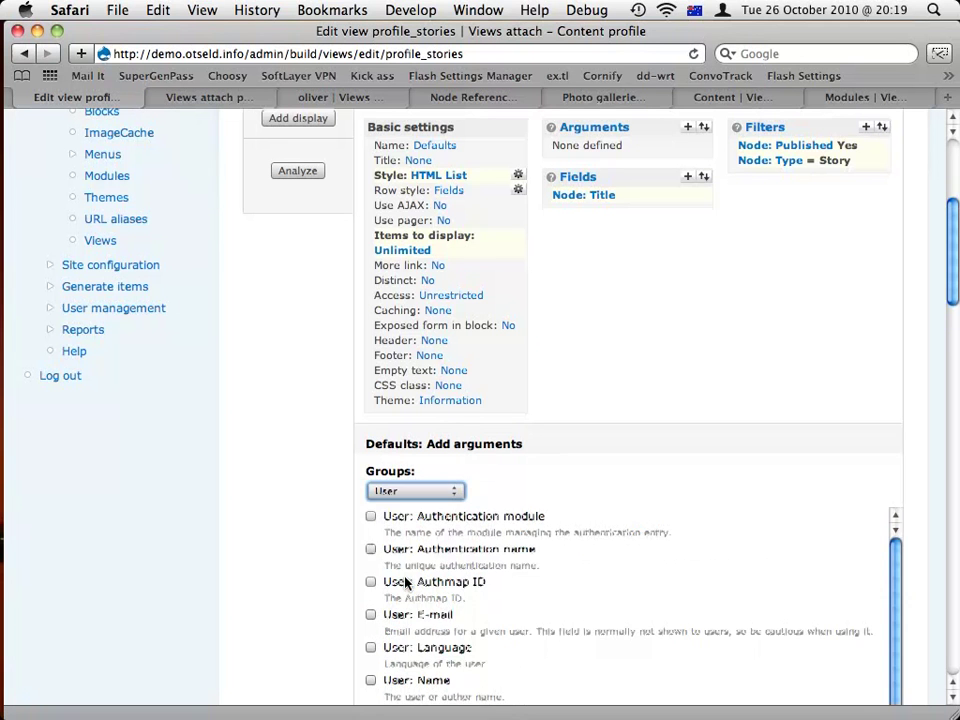
{"action": "scroll", "coordinate": [531, 481], "scroll_direction": "down", "scroll_amount": 1}
{"action": "scroll", "coordinate": [531, 481], "scroll_direction": "down", "scroll_amount": 1}
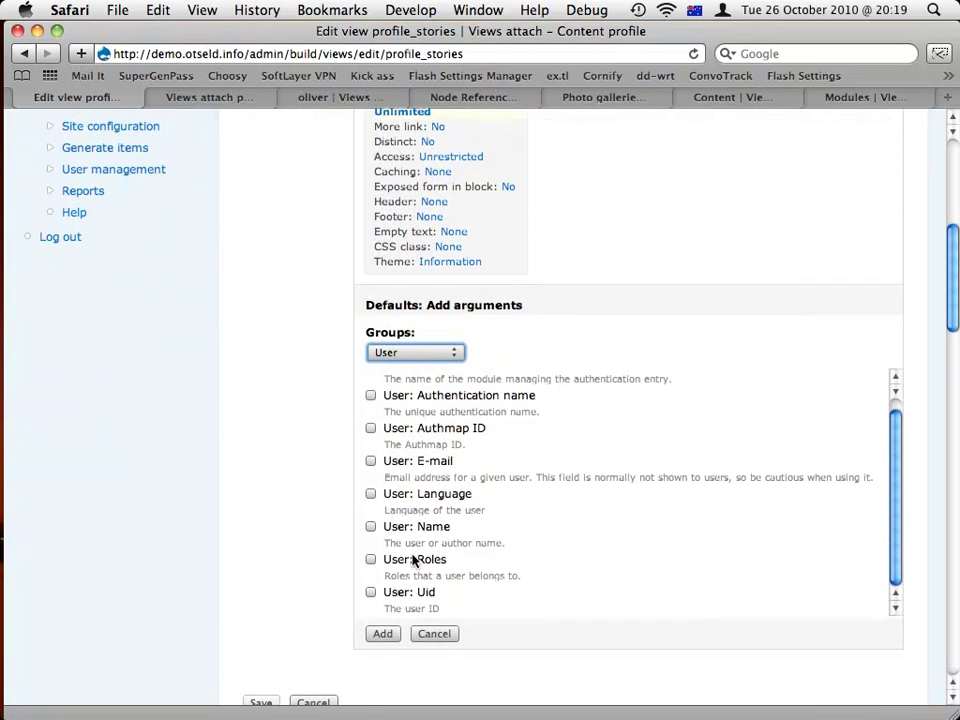
{"action": "left_click", "coordinate": [371, 592]}
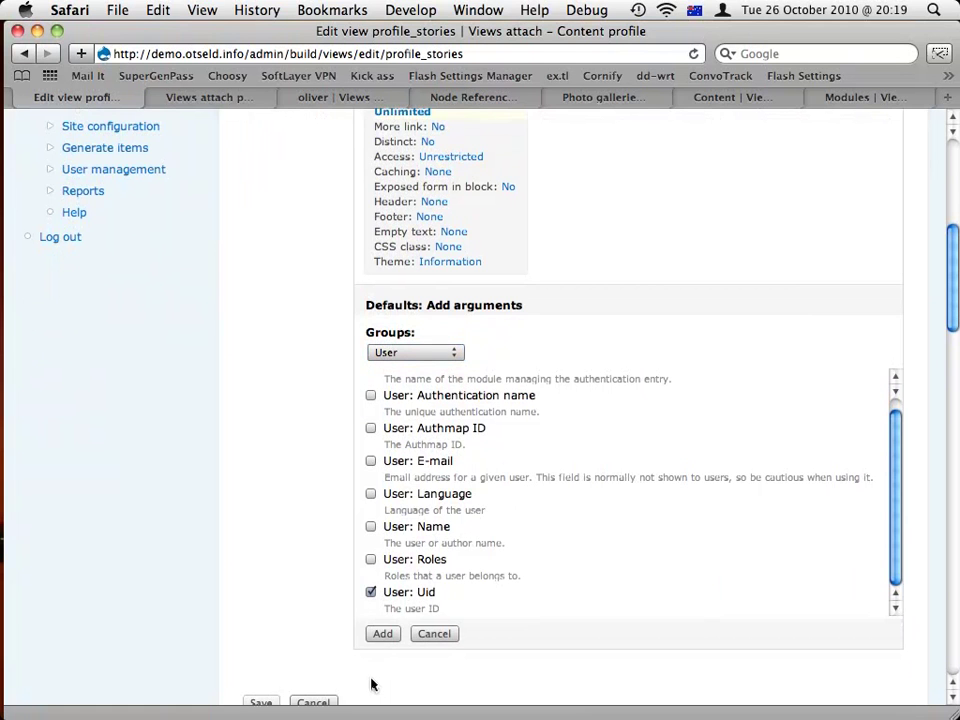
{"action": "left_click", "coordinate": [383, 636]}
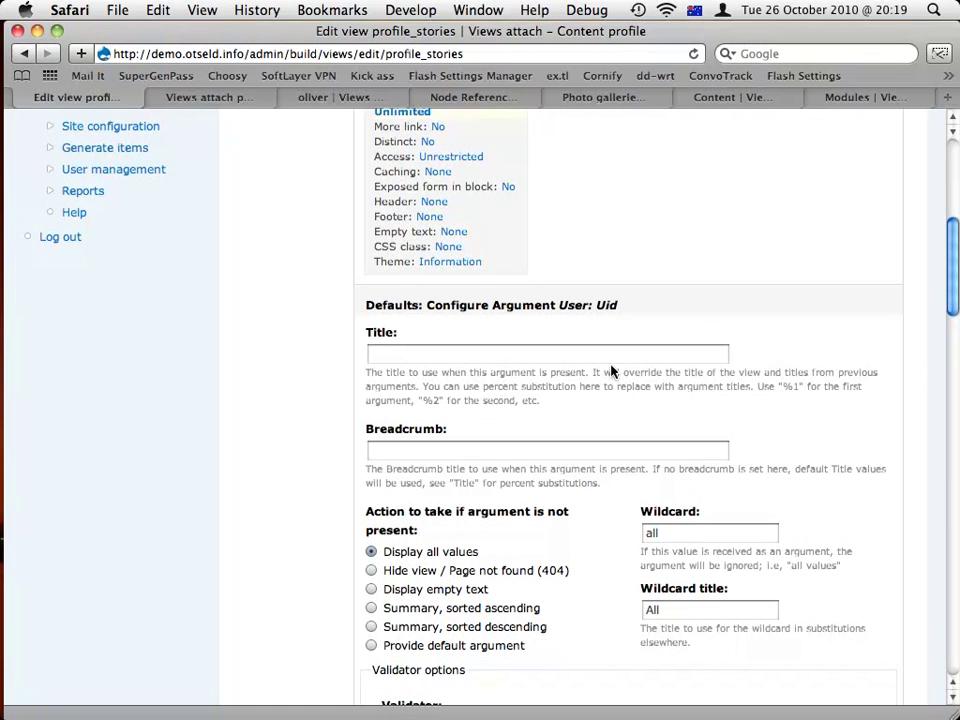
- Set the User: Uid argument to Hide view / Page not found (404) when it is not present, and apply the argument settings
{"action": "left_click", "coordinate": [372, 570]}
{"action": "scroll", "coordinate": [308, 570], "scroll_direction": "down", "scroll_amount": 3}
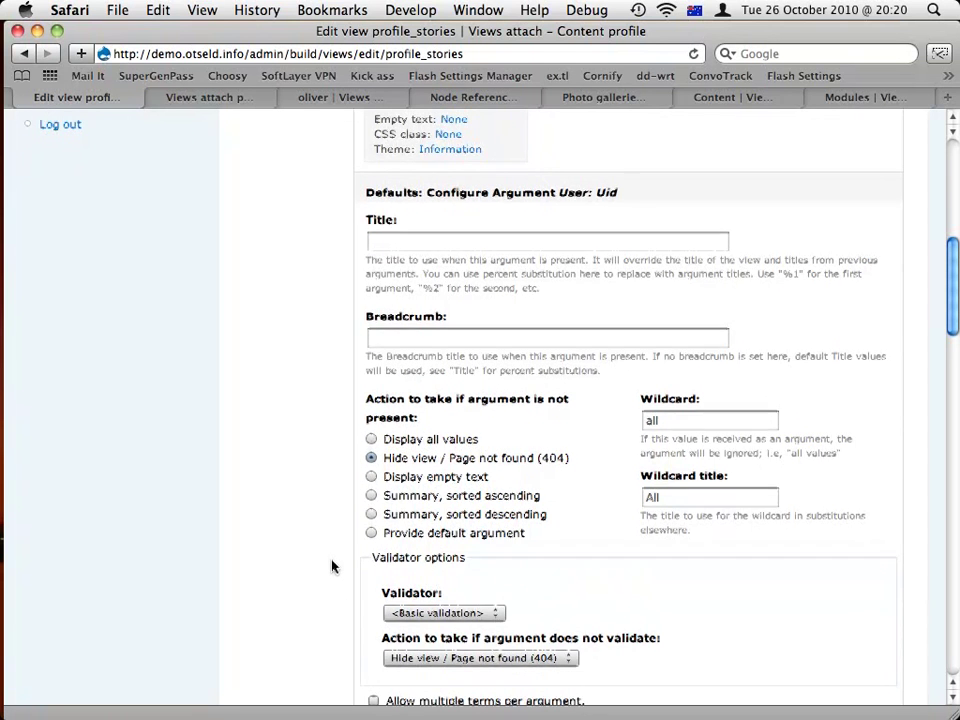
{"action": "scroll", "coordinate": [332, 565], "scroll_direction": "down", "scroll_amount": 4}
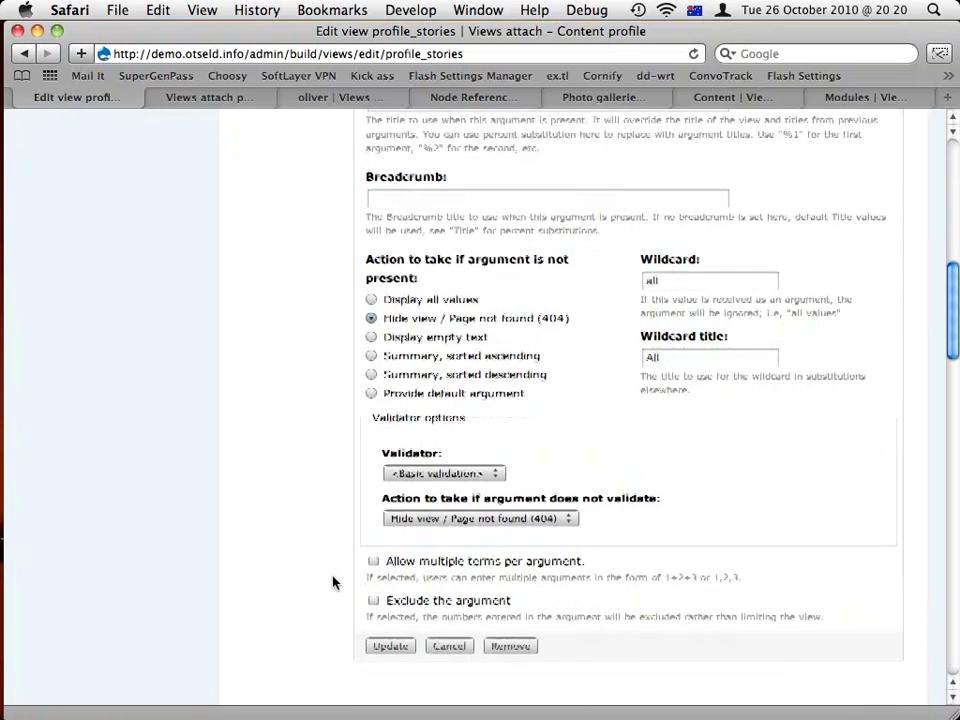
{"action": "right_click", "coordinate": [378, 646]}
{"action": "left_click", "coordinate": [378, 646]}
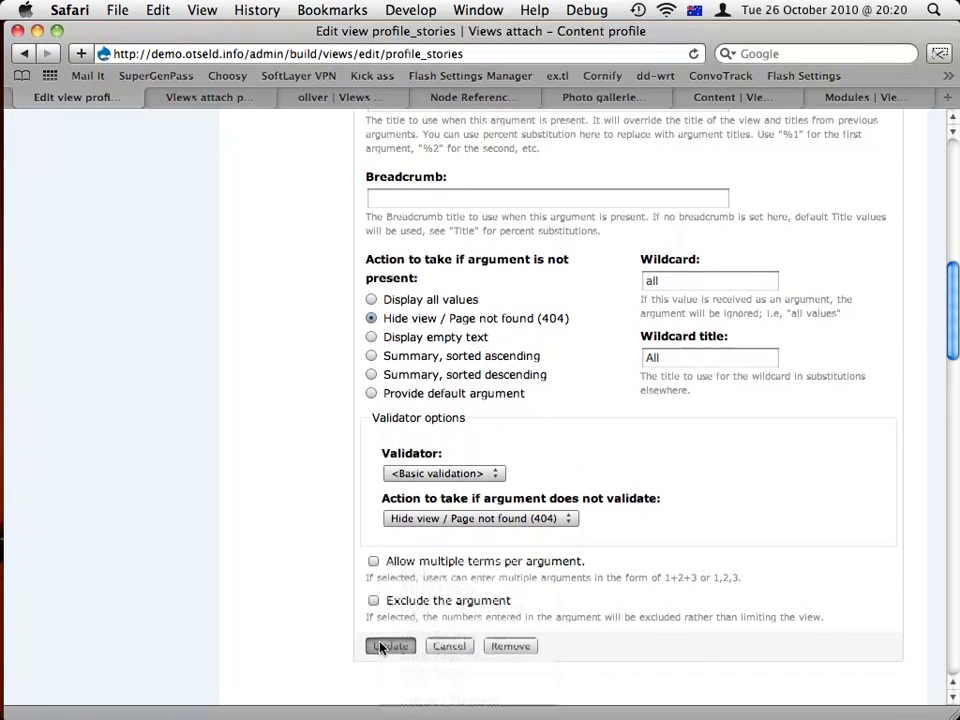
{"action": "left_click", "coordinate": [378, 646]}
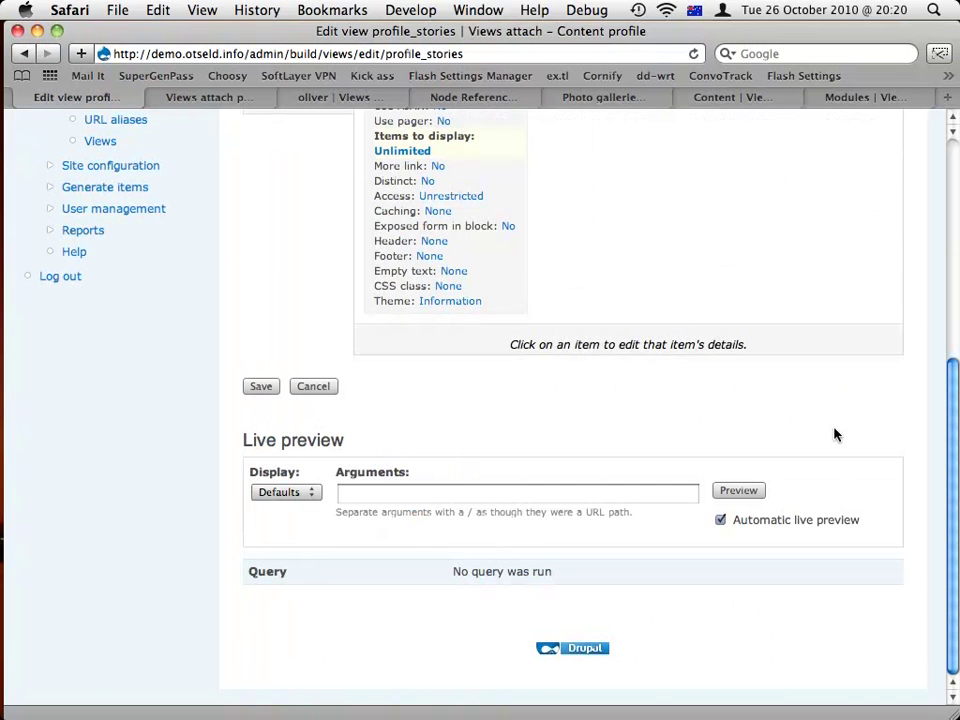
- Add a Node content display to the profile_stories view
{"action": "scroll", "coordinate": [835, 435], "scroll_direction": "up", "scroll_amount": 2}
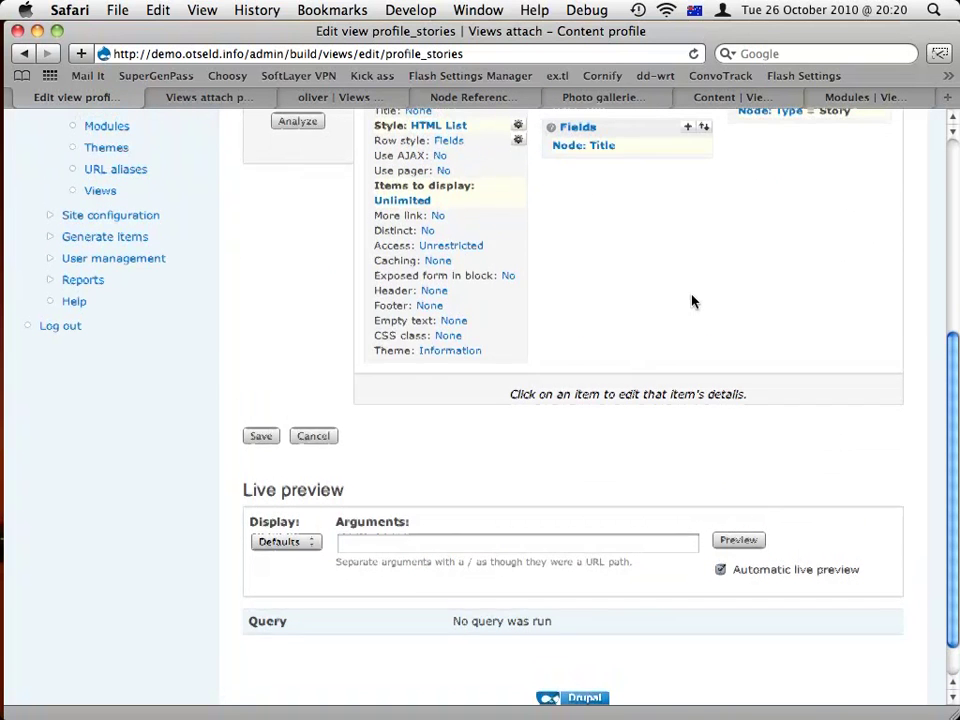
{"action": "scroll", "coordinate": [690, 300], "scroll_direction": "up", "scroll_amount": 5}
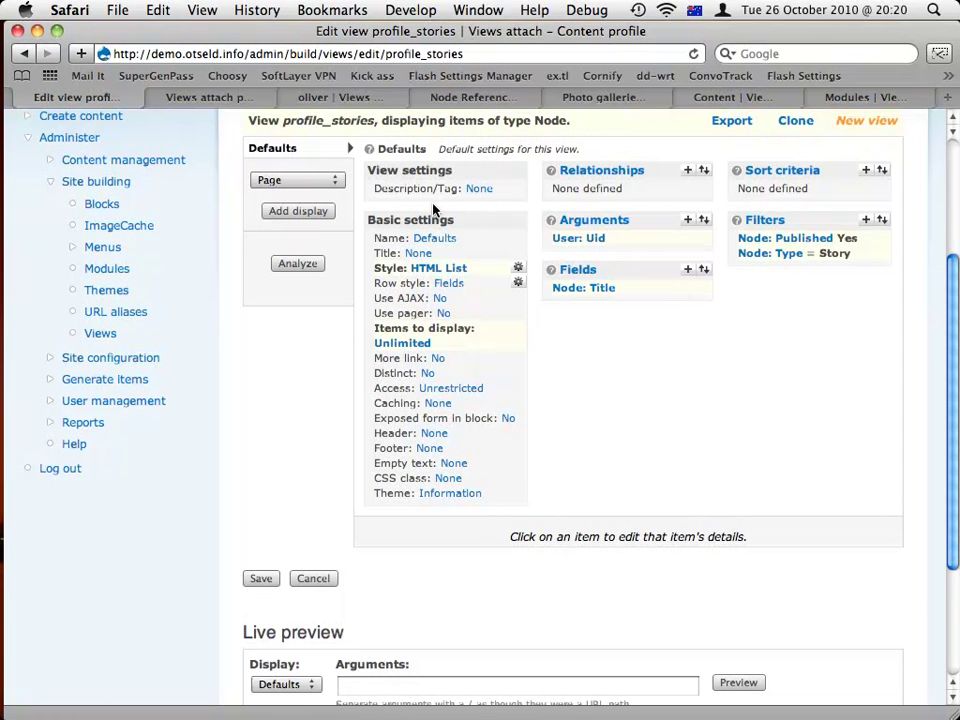
{"action": "left_click", "coordinate": [329, 180]}
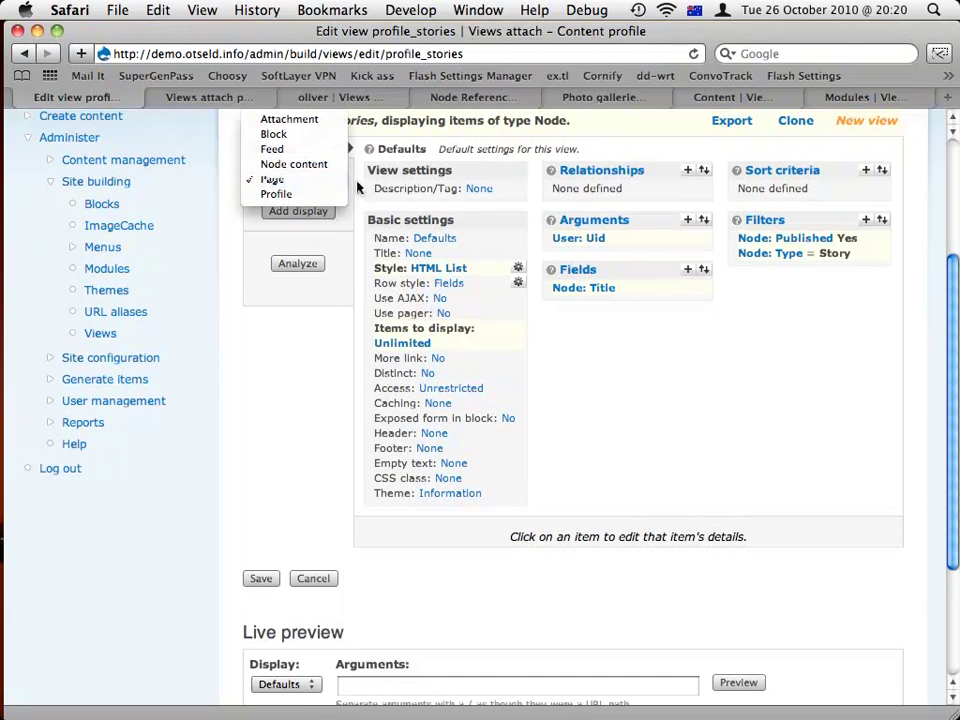
{"action": "left_click", "coordinate": [325, 180]}
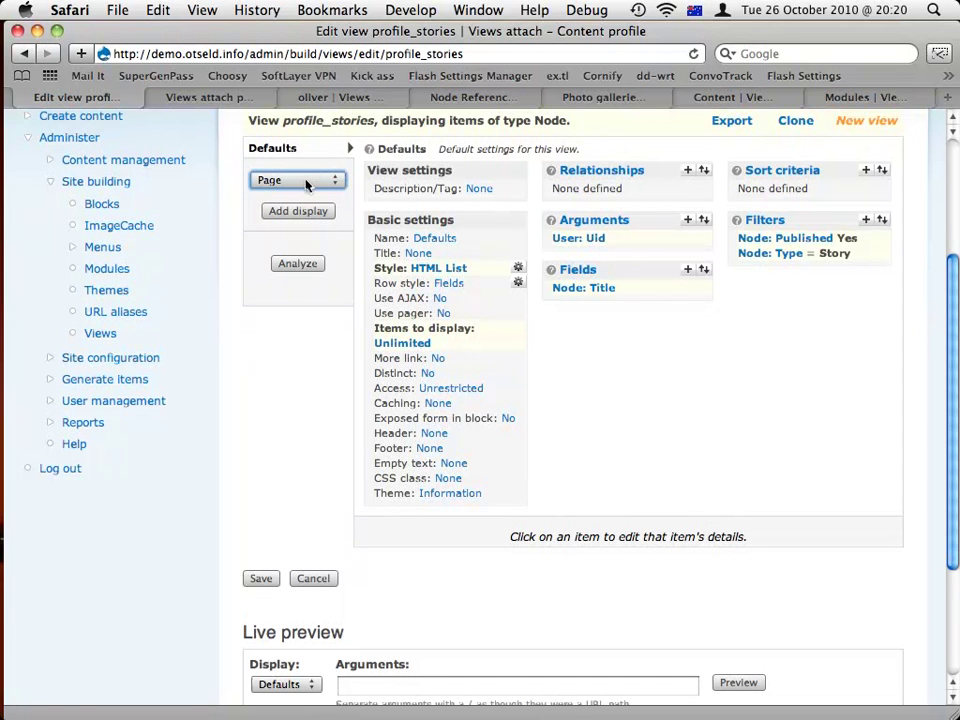
{"action": "left_click", "coordinate": [325, 182]}
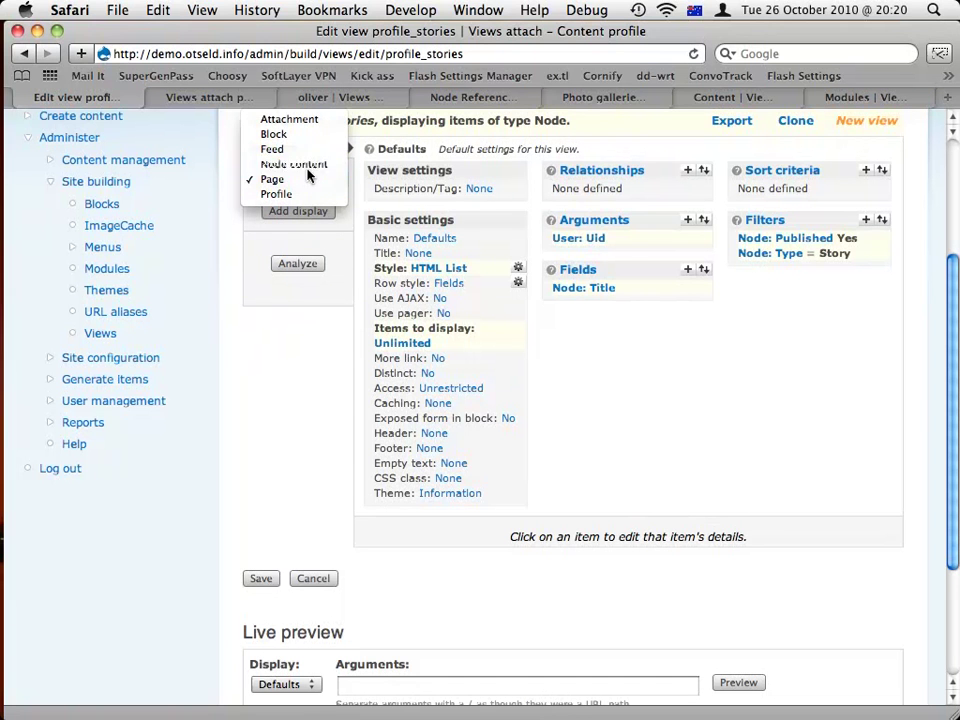
{"action": "left_click", "coordinate": [308, 176]}
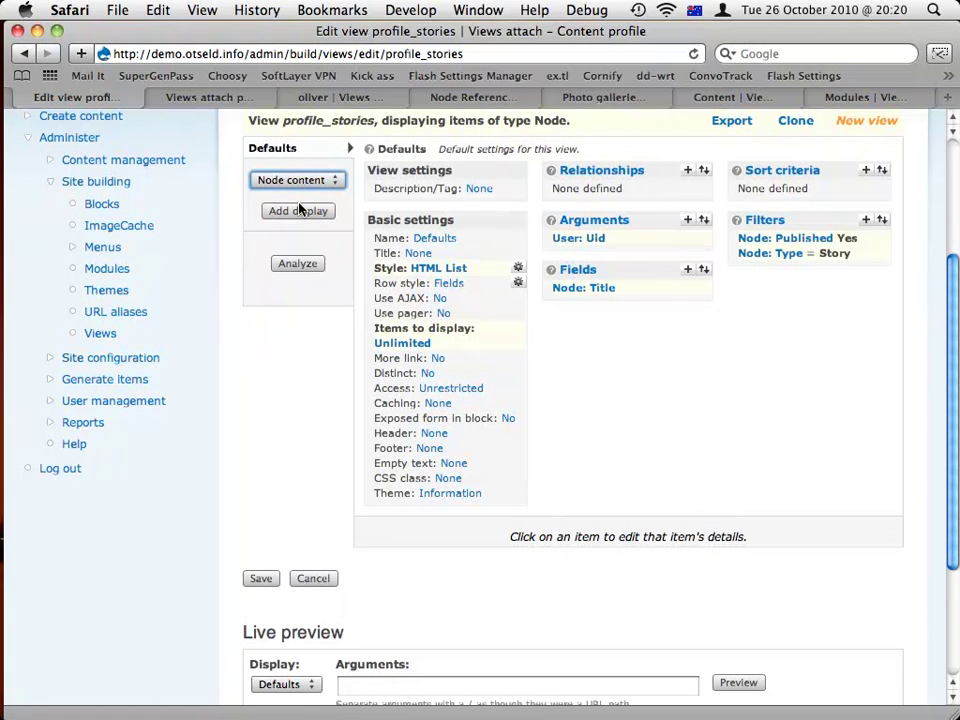
{"action": "left_click", "coordinate": [294, 213]}
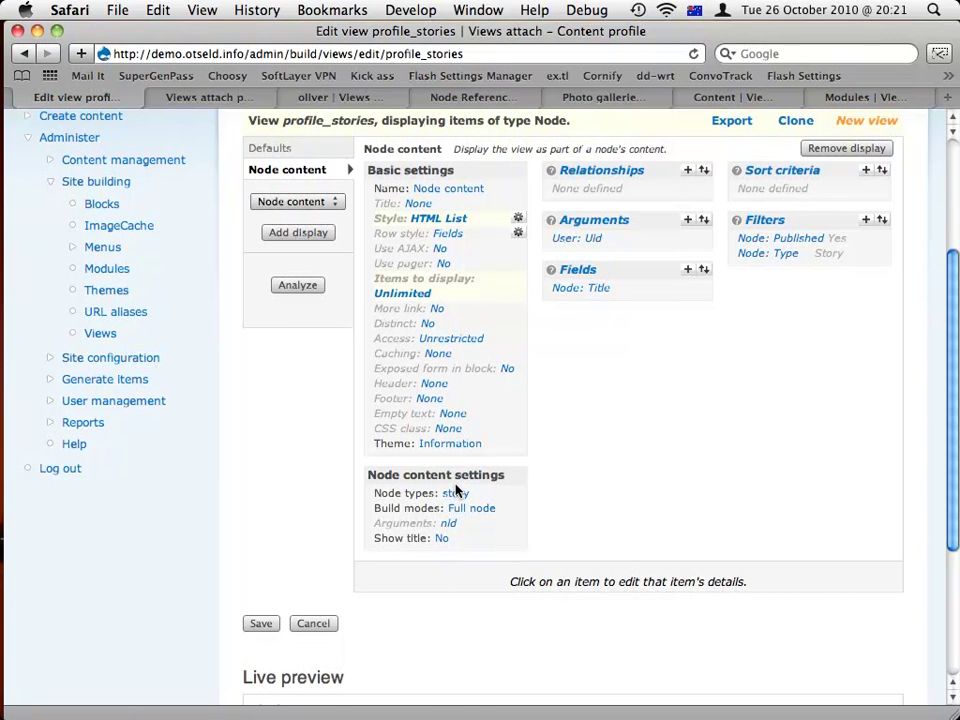
- Set the Node content display to be embedded in the Profile node type only, and apply the setting
{"action": "left_click", "coordinate": [456, 495]}
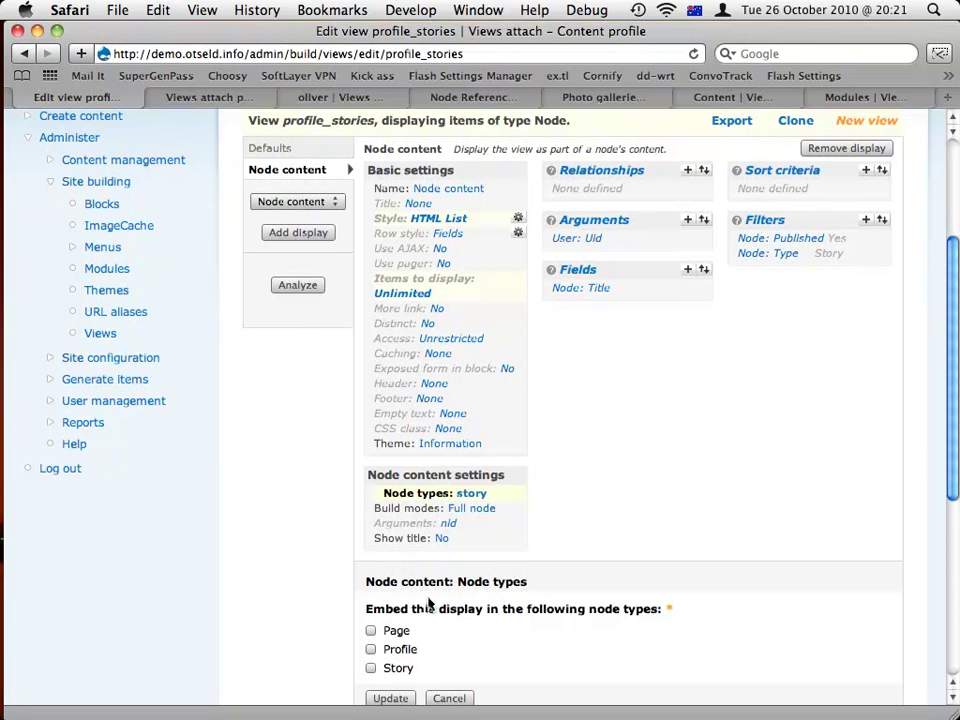
{"action": "left_click", "coordinate": [372, 651]}
{"action": "left_click", "coordinate": [391, 699]}
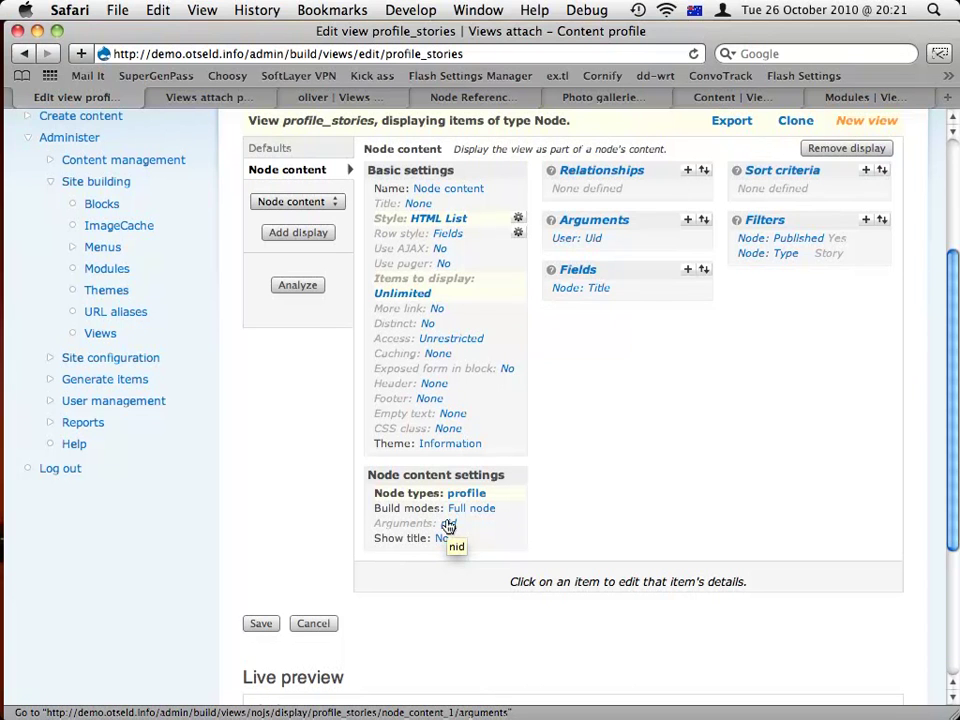
- Set the Node content display's arguments to use tokens from the node the view is attached to
{"action": "left_click", "coordinate": [448, 525]}
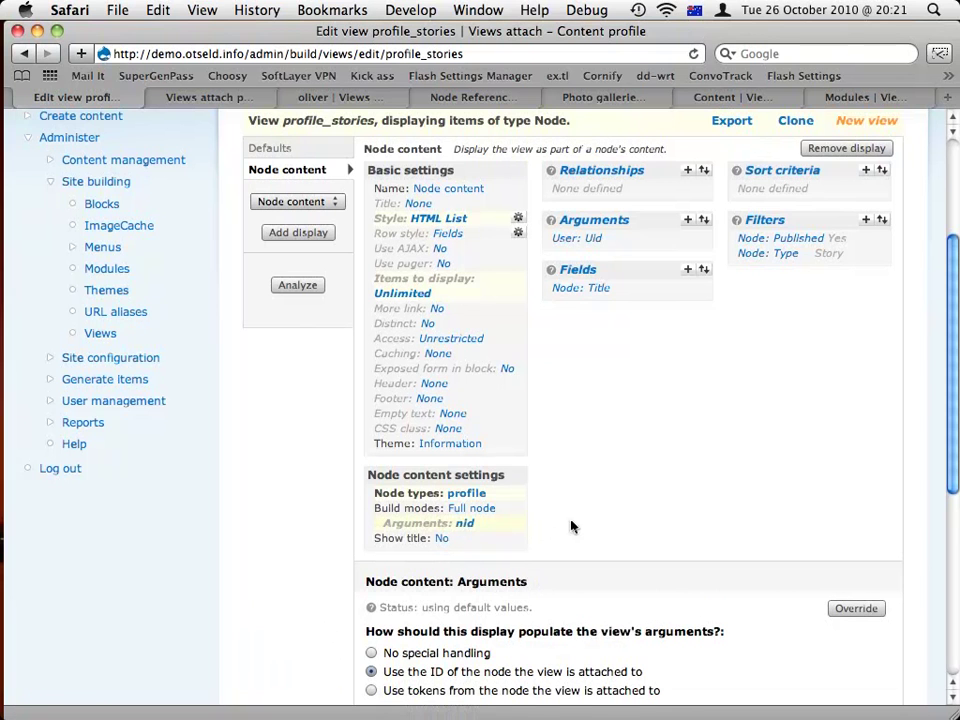
{"action": "scroll", "coordinate": [598, 521], "scroll_direction": "down", "scroll_amount": 5}
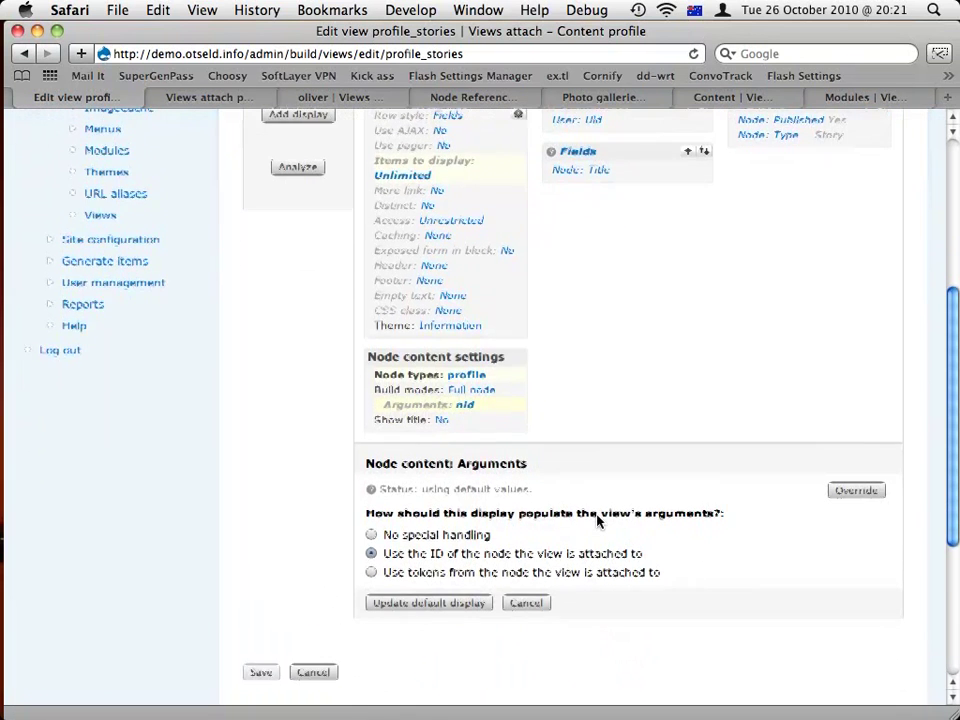
{"action": "scroll", "coordinate": [592, 535], "scroll_direction": "down", "scroll_amount": 1}
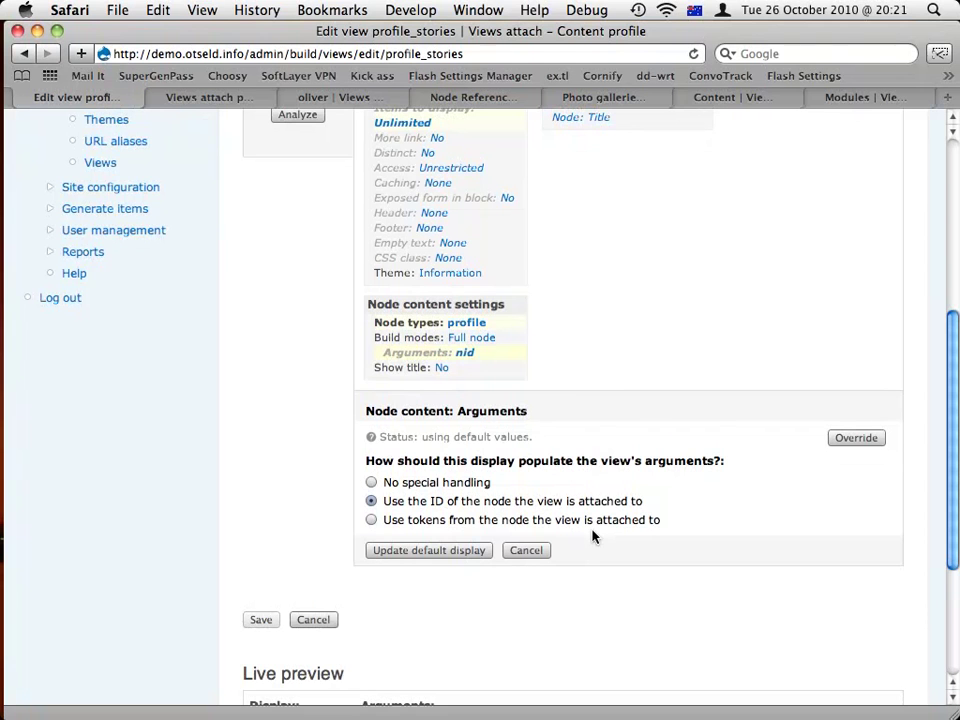
{"action": "scroll", "coordinate": [623, 493], "scroll_direction": "down", "scroll_amount": 1}
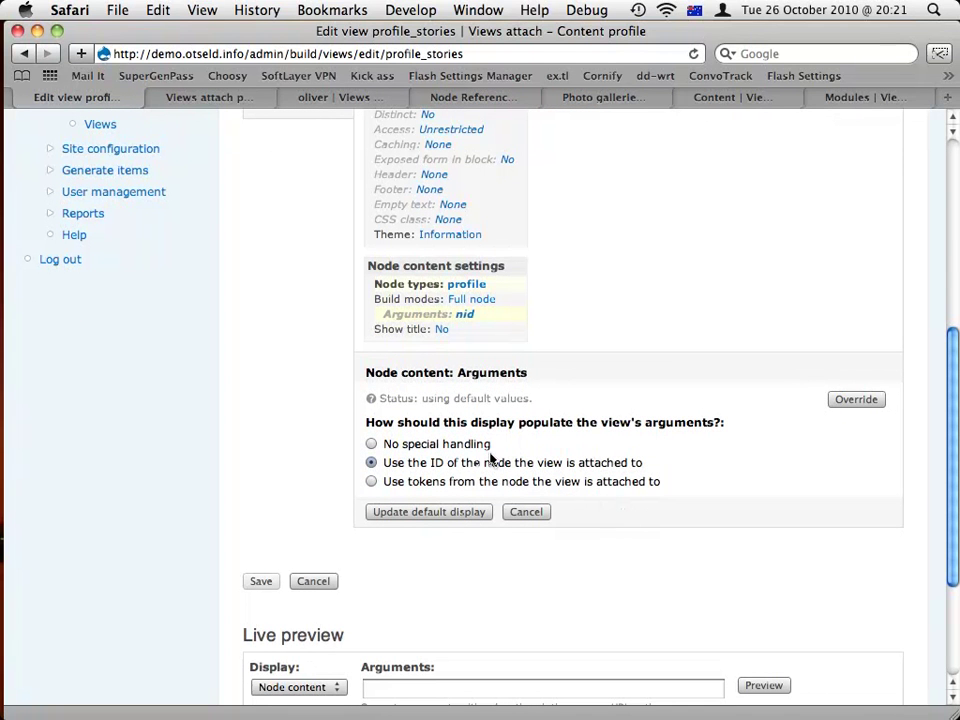
{"action": "left_click", "coordinate": [372, 482]}
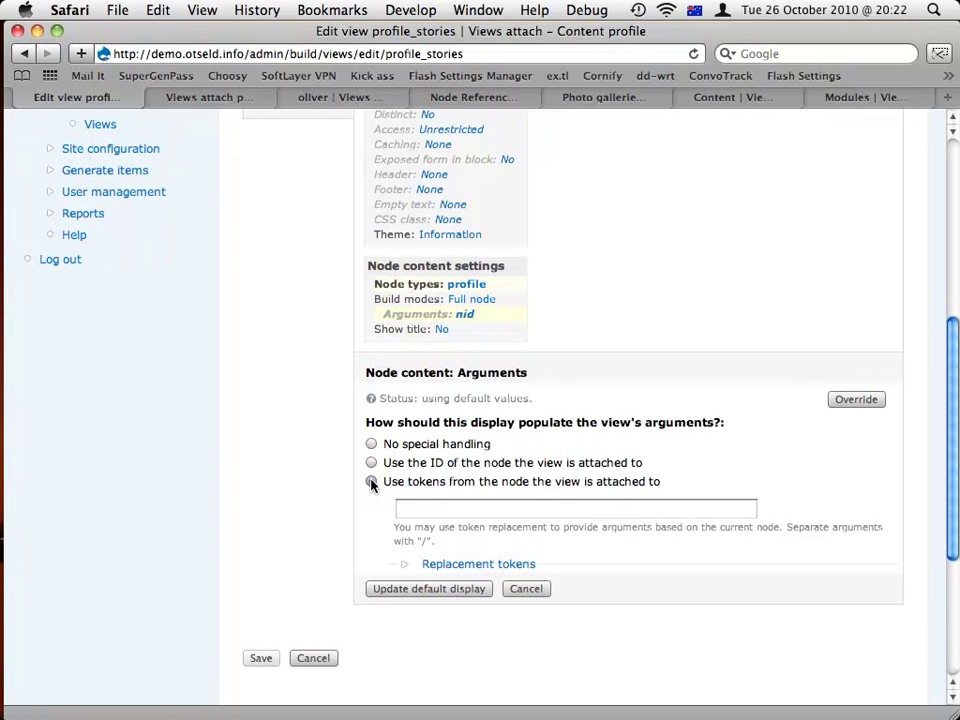
{"action": "left_click", "coordinate": [371, 482]}
- Find the author's unique ID token among the replacement tokens and enter [author-uid] as the display's argument token
{"action": "left_click", "coordinate": [456, 564]}
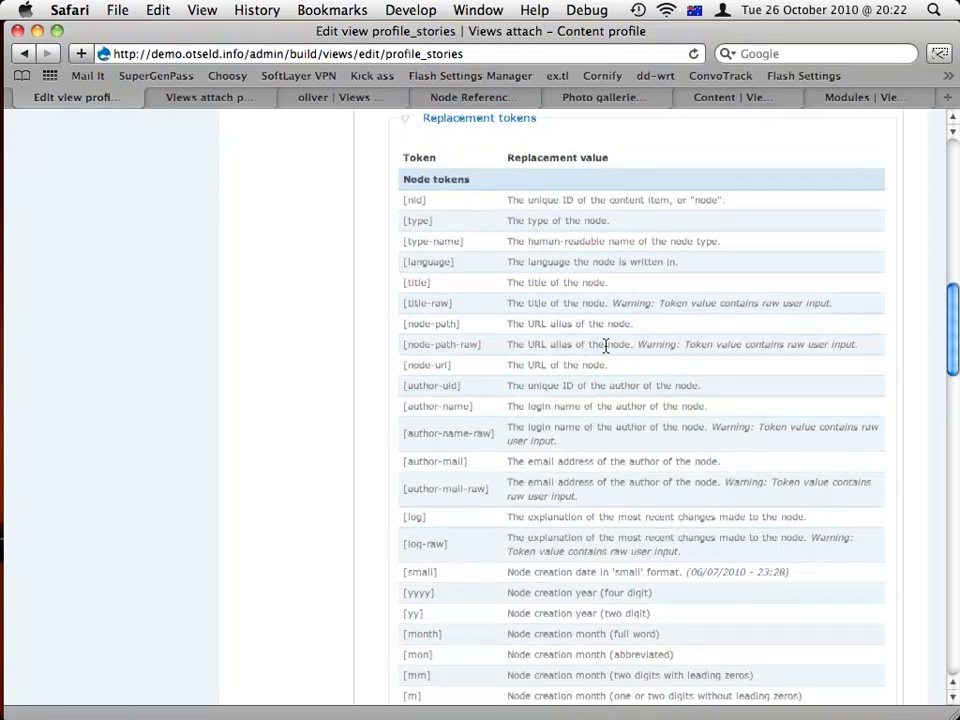
{"action": "scroll", "coordinate": [601, 360], "scroll_direction": "down", "scroll_amount": 8}
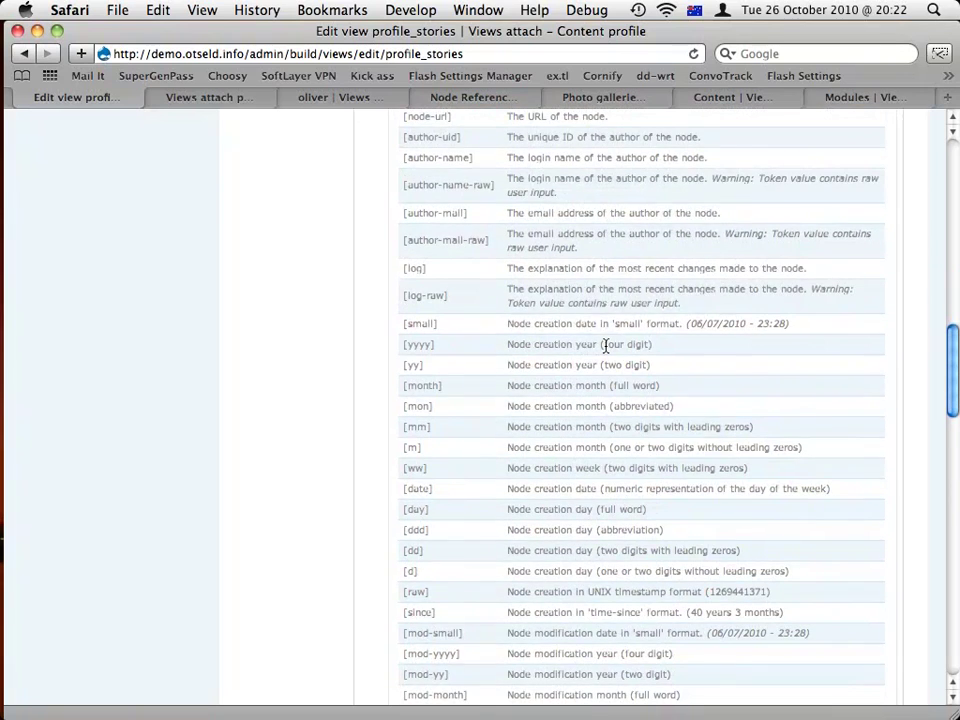
{"action": "scroll", "coordinate": [605, 346], "scroll_direction": "down", "scroll_amount": 15}
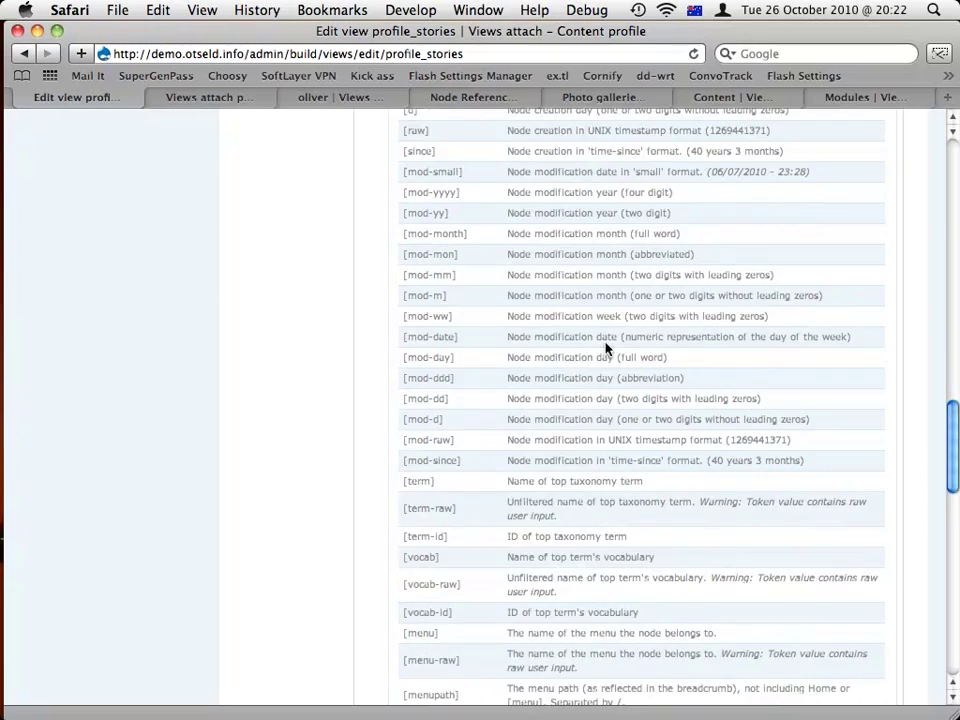
{"action": "scroll", "coordinate": [605, 346], "scroll_direction": "down", "scroll_amount": 7}
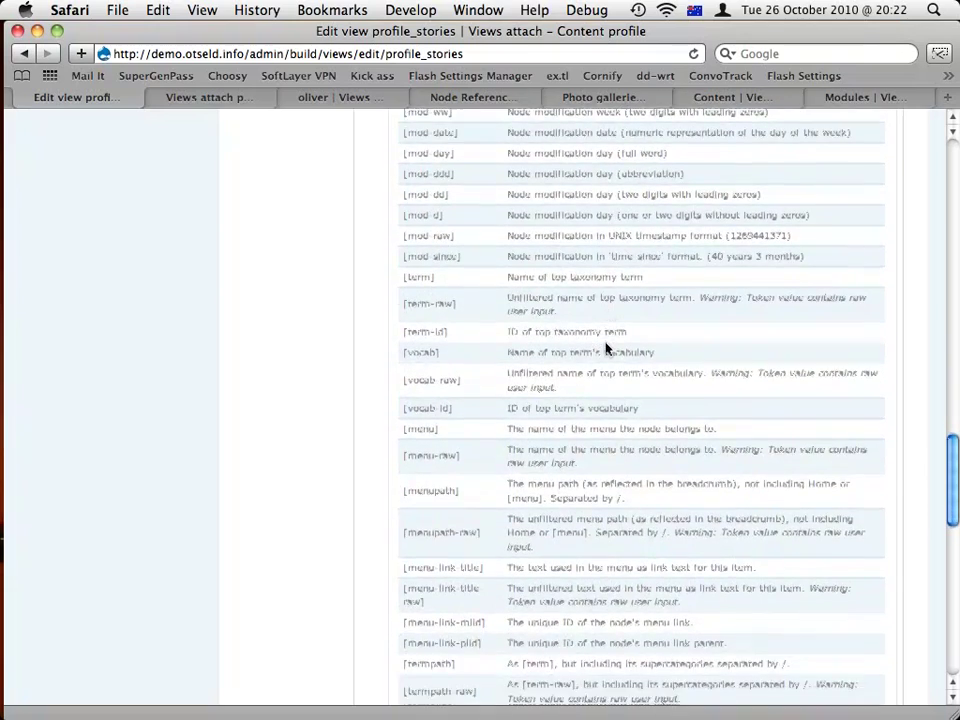
{"action": "scroll", "coordinate": [605, 346], "scroll_direction": "down", "scroll_amount": 6}
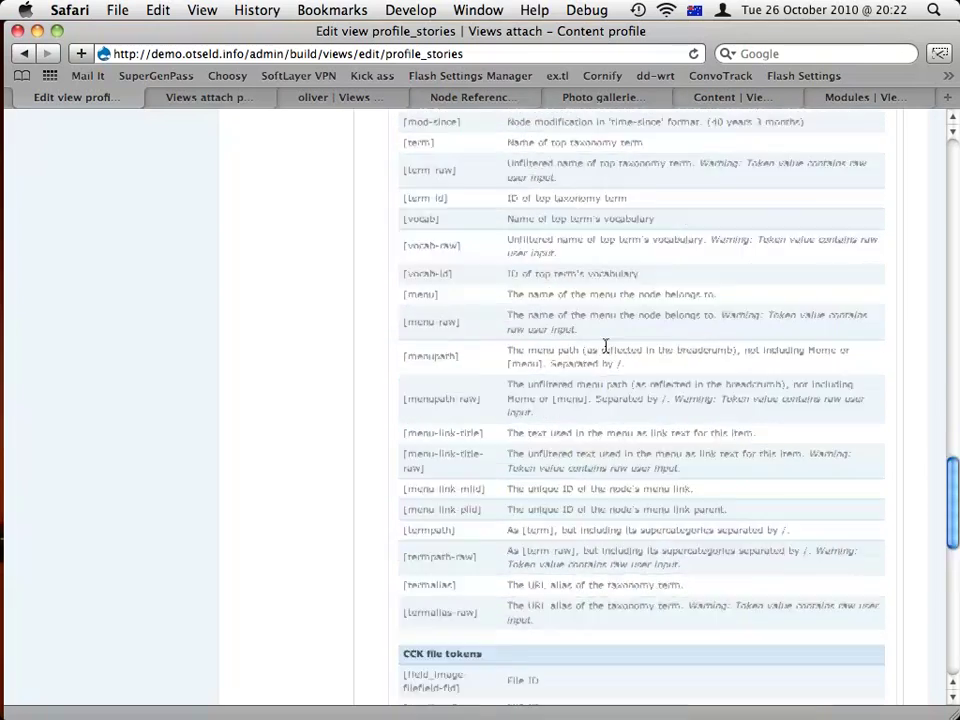
{"action": "scroll", "coordinate": [605, 342], "scroll_direction": "up", "scroll_amount": 18}
{"action": "scroll", "coordinate": [605, 342], "scroll_direction": "up", "scroll_amount": 5}
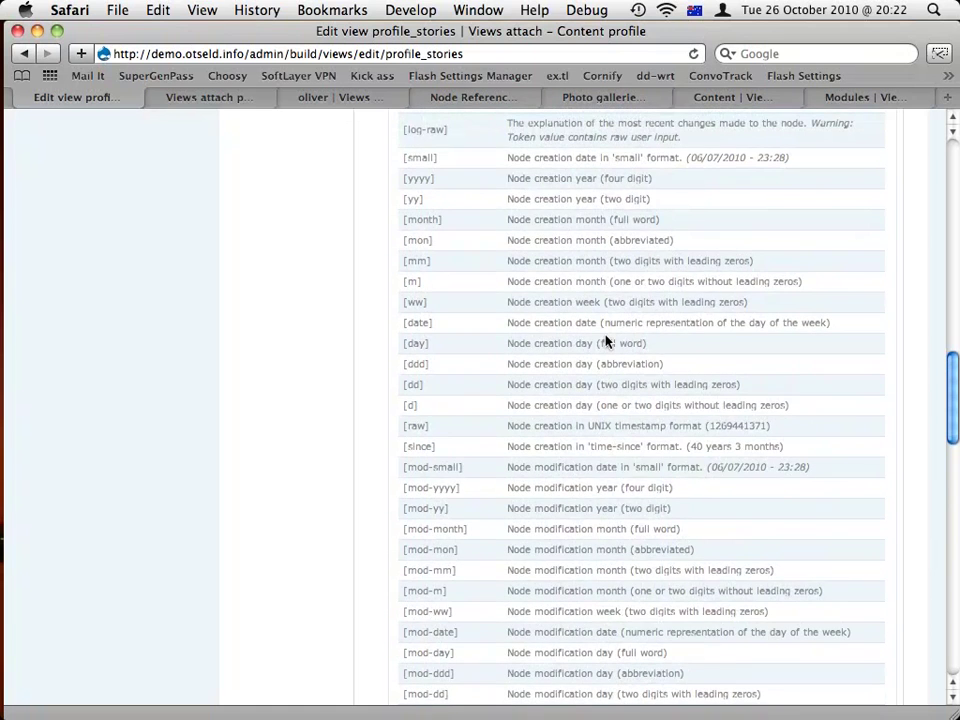
{"action": "scroll", "coordinate": [605, 342], "scroll_direction": "up", "scroll_amount": 10}
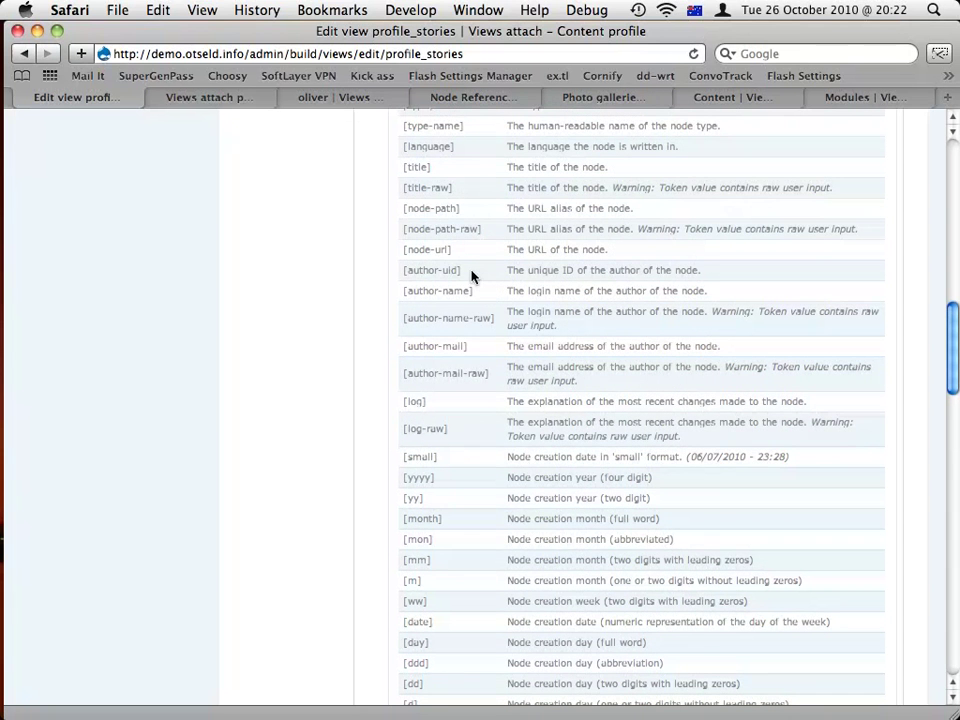
{"action": "left_click_drag", "start_coordinate": [462, 270], "coordinate": [400, 274]}
{"action": "key", "text": "super+c"}
{"action": "scroll", "coordinate": [495, 315], "scroll_direction": "up", "scroll_amount": 5}
{"action": "left_click", "coordinate": [470, 257]}
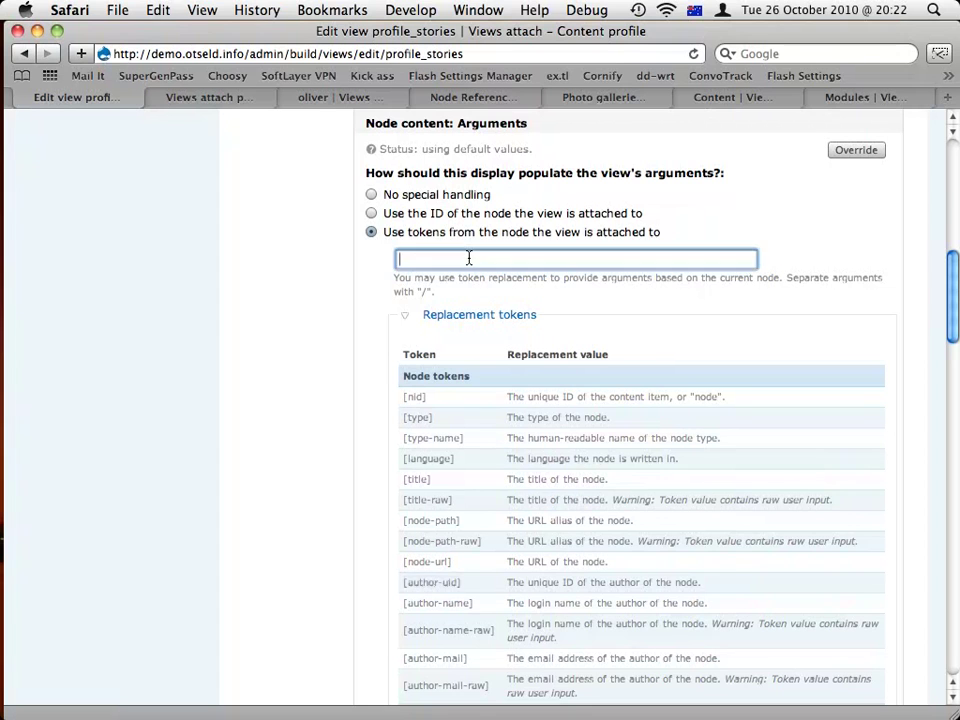
{"action": "key", "text": "super+v"}
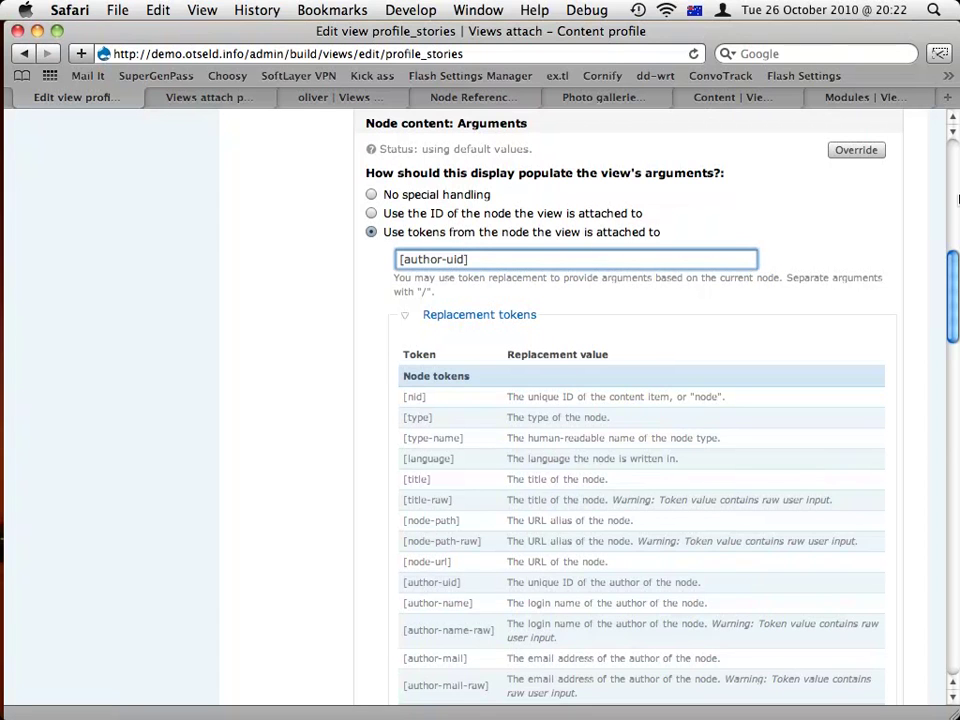
{"action": "scroll", "coordinate": [930, 223], "scroll_direction": "down", "scroll_amount": 10}
{"action": "scroll", "coordinate": [926, 230], "scroll_direction": "up", "scroll_amount": 10}
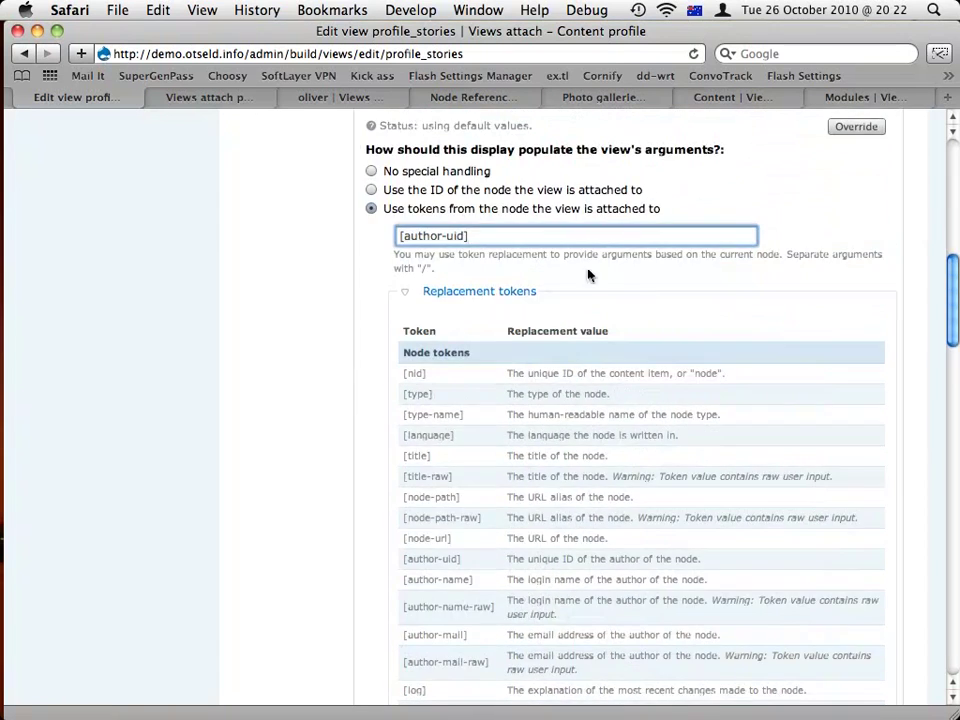
- Collapse the replacement tokens list, apply the argument token setting to the default display, and save the profile_stories view
{"action": "left_click", "coordinate": [512, 292]}
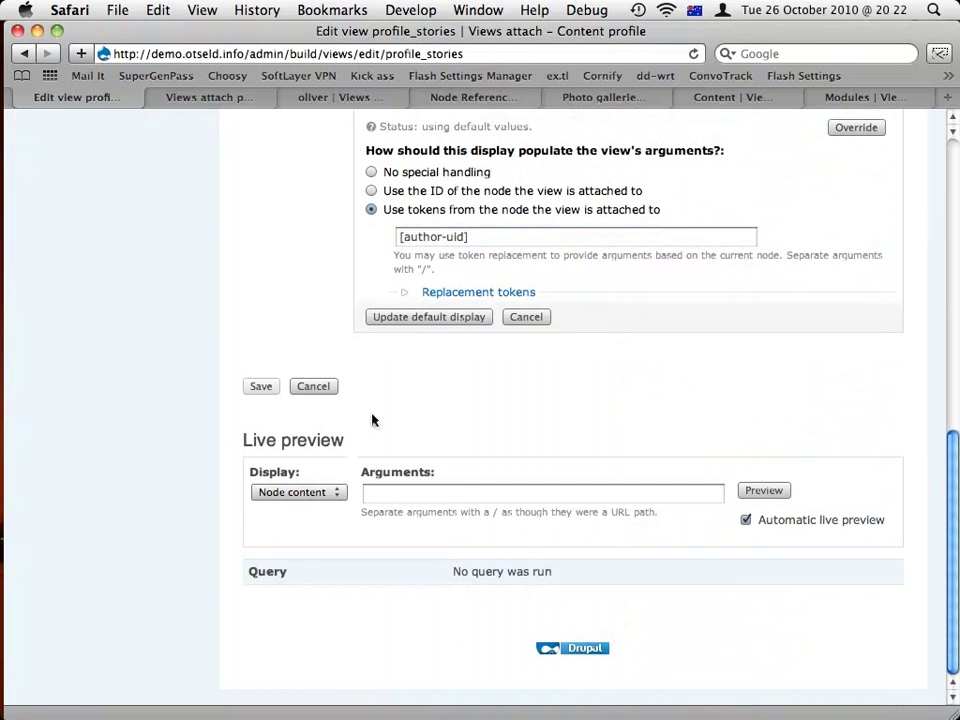
{"action": "left_click", "coordinate": [410, 318]}
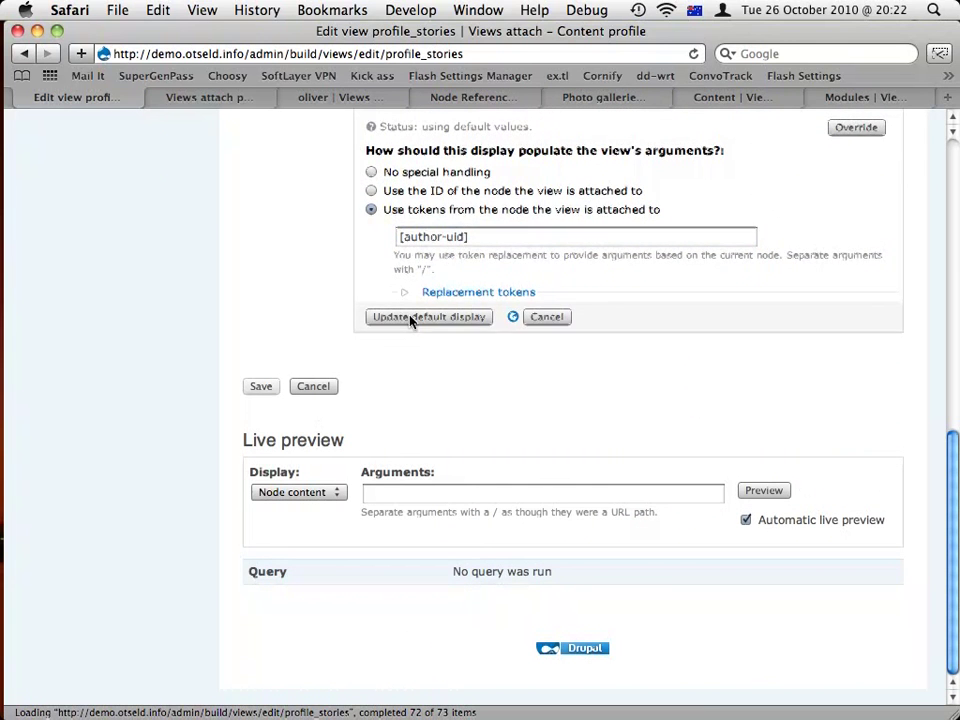
{"action": "left_click", "coordinate": [259, 386]}
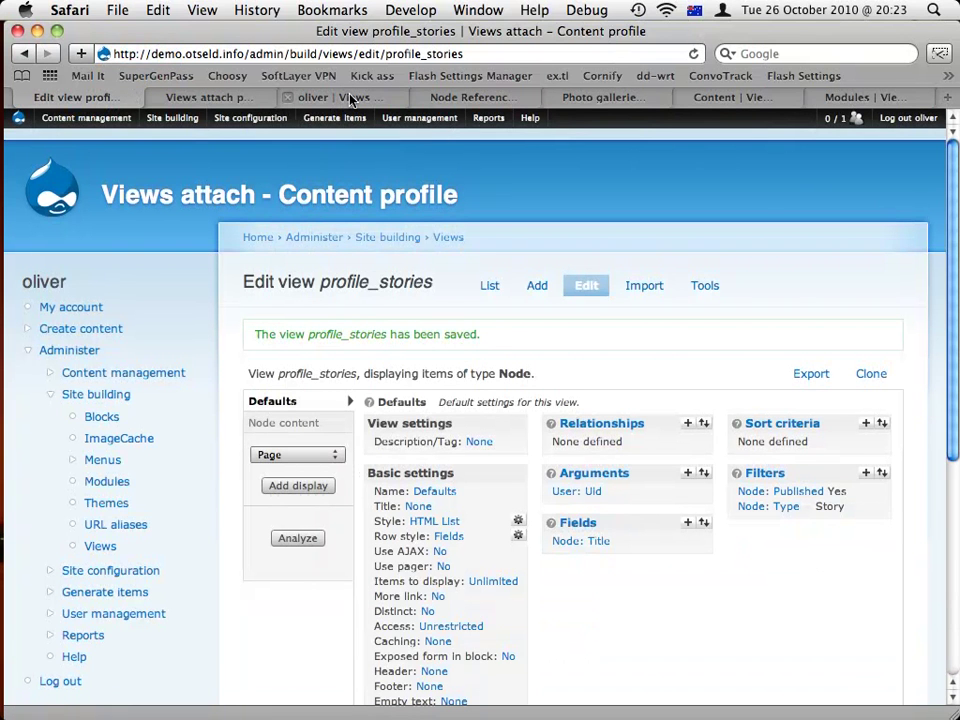
- Reload the open user profile page and check for the attached list of stories below the profile text
{"action": "left_click", "coordinate": [350, 98]}
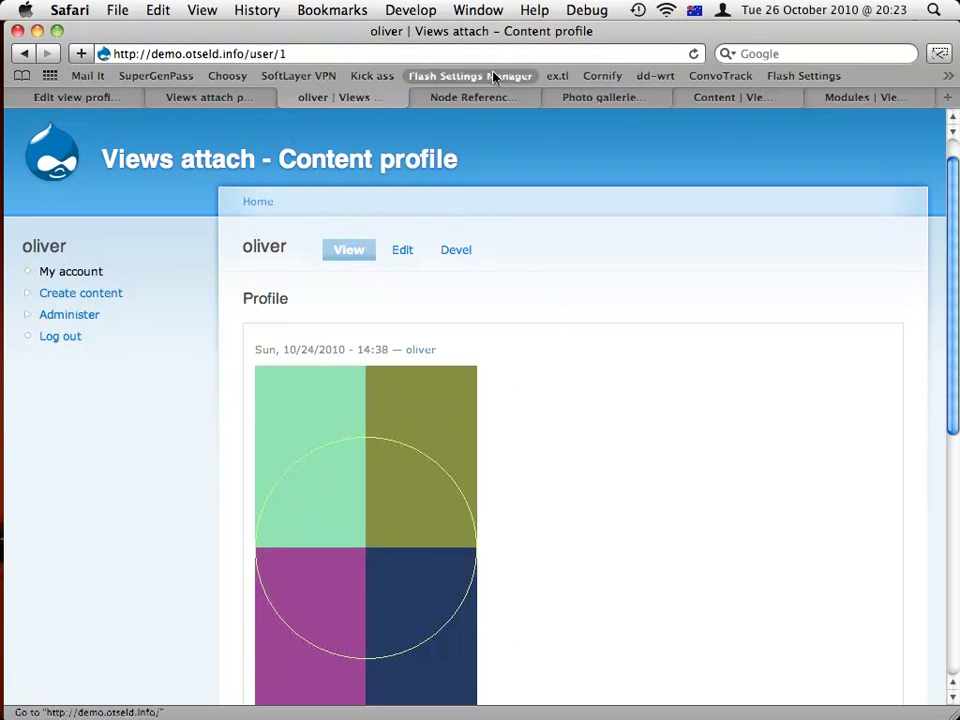
{"action": "left_click", "coordinate": [693, 53]}
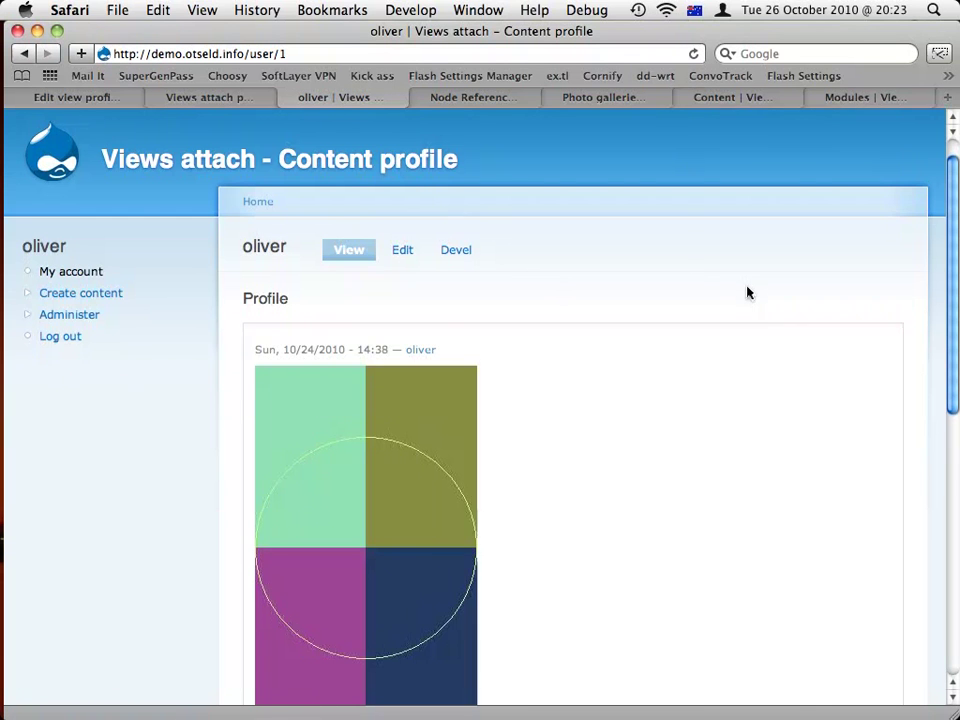
{"action": "scroll", "coordinate": [748, 291], "scroll_direction": "down", "scroll_amount": 5}
{"action": "scroll", "coordinate": [748, 291], "scroll_direction": "down", "scroll_amount": 4}
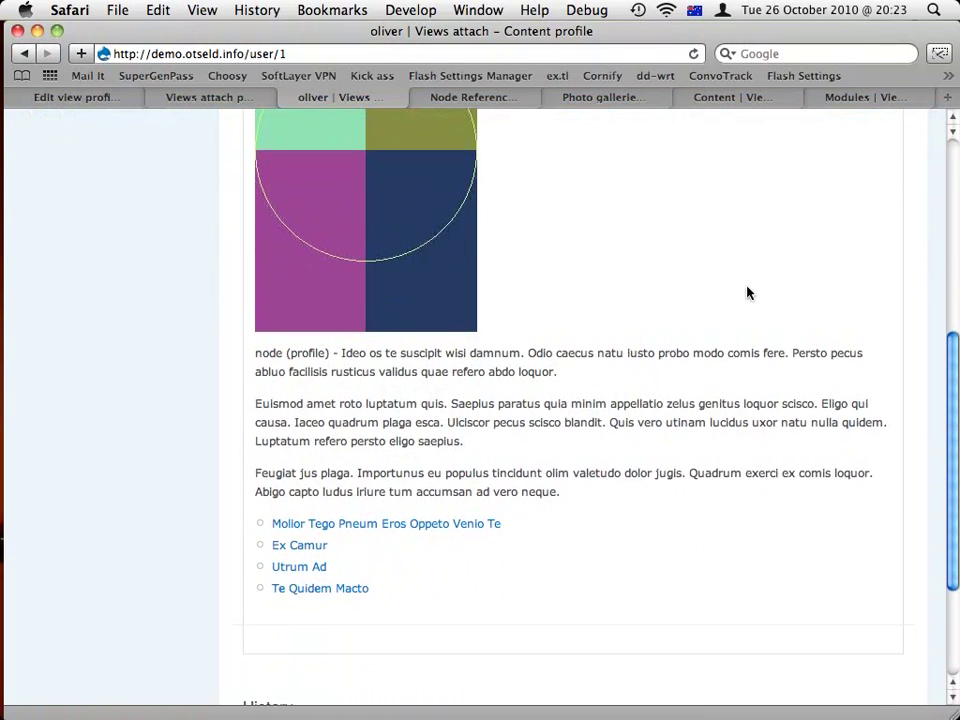
{"action": "scroll", "coordinate": [748, 291], "scroll_direction": "up", "scroll_amount": 1}
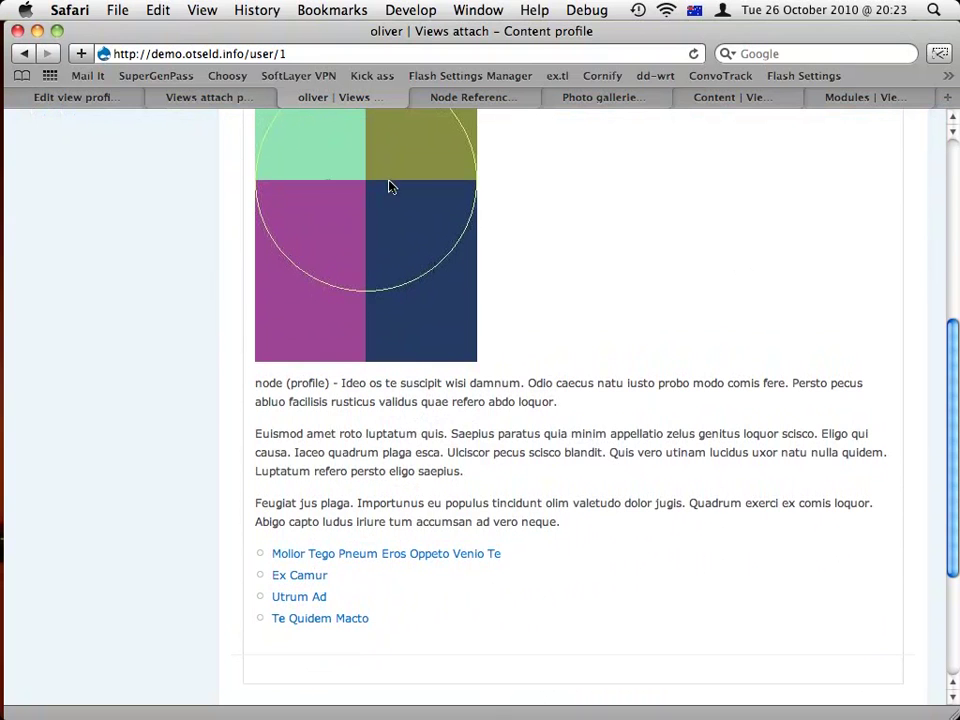
- Set the view title to "List of author's stories" from the Node content display of profile_stories and update the default display
{"action": "left_click", "coordinate": [112, 98]}
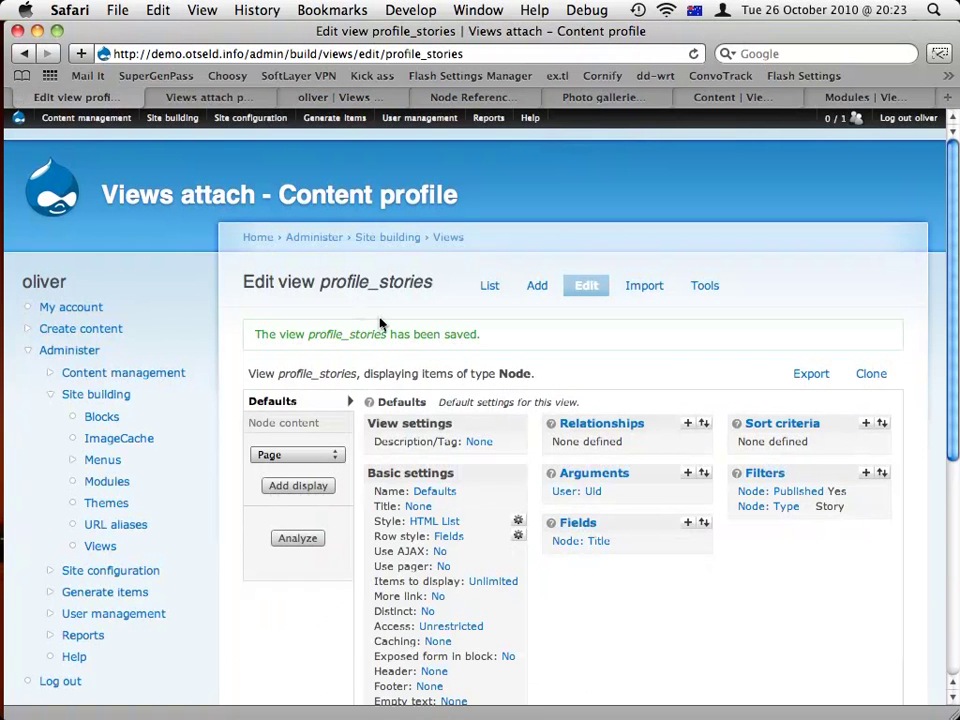
{"action": "scroll", "coordinate": [492, 366], "scroll_direction": "down", "scroll_amount": 2}
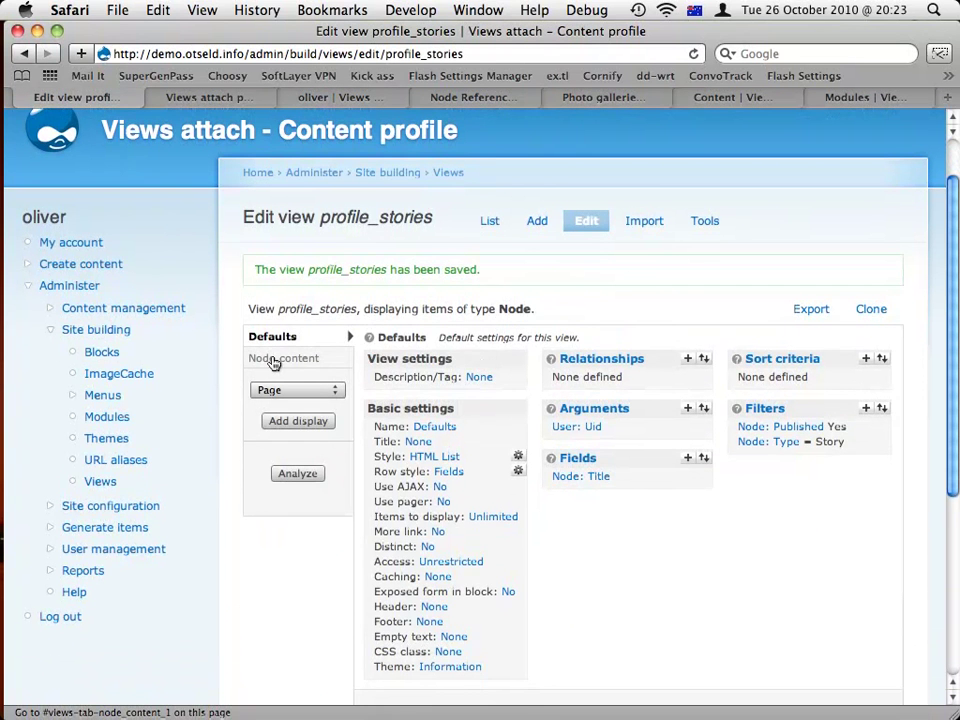
{"action": "left_click", "coordinate": [276, 359]}
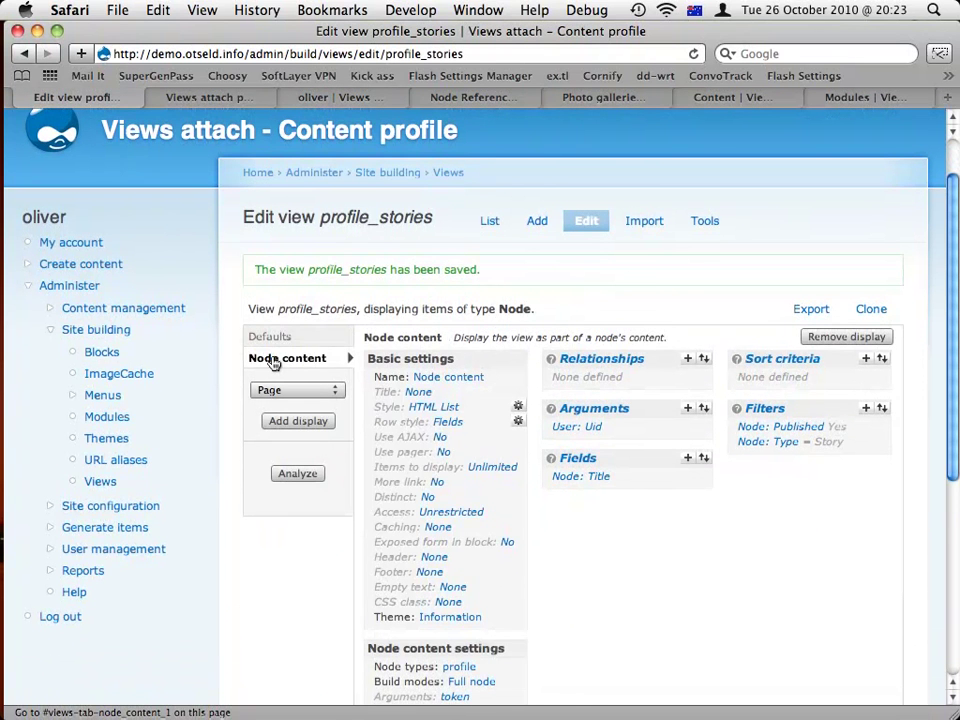
{"action": "left_click", "coordinate": [418, 391]}
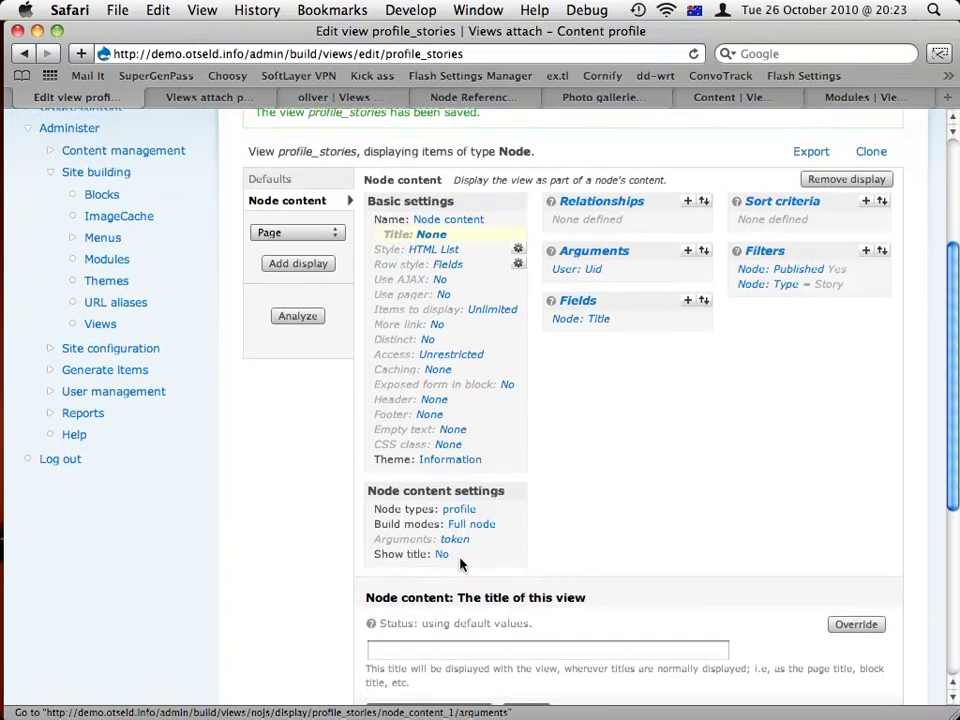
{"action": "left_click", "coordinate": [454, 593]}
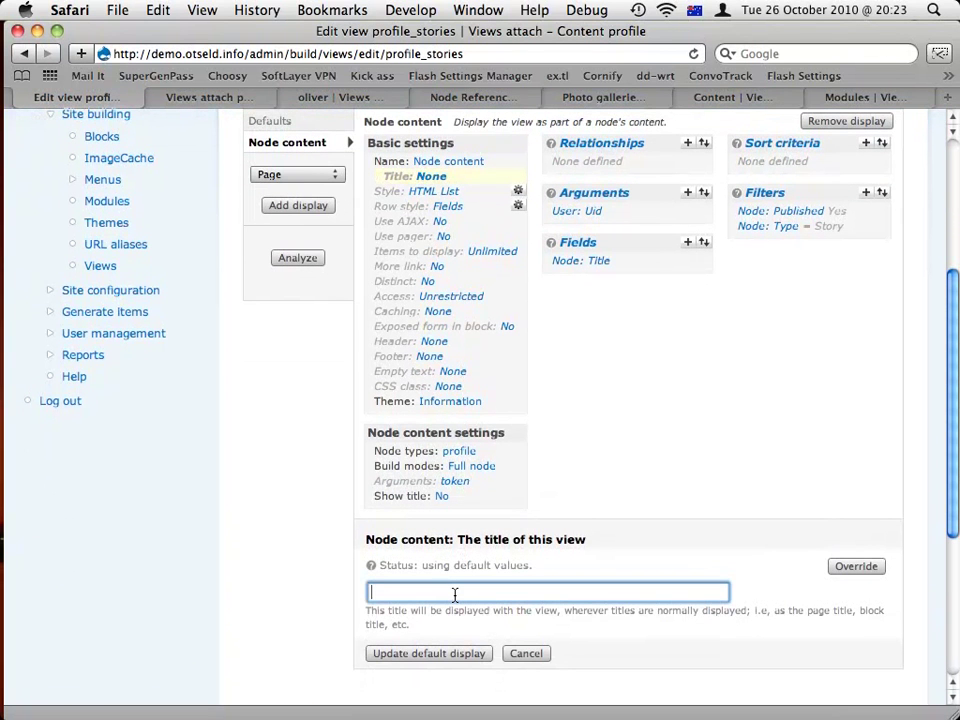
{"action": "type", "text": "List of author's stories"}
{"action": "left_click", "coordinate": [429, 643]}
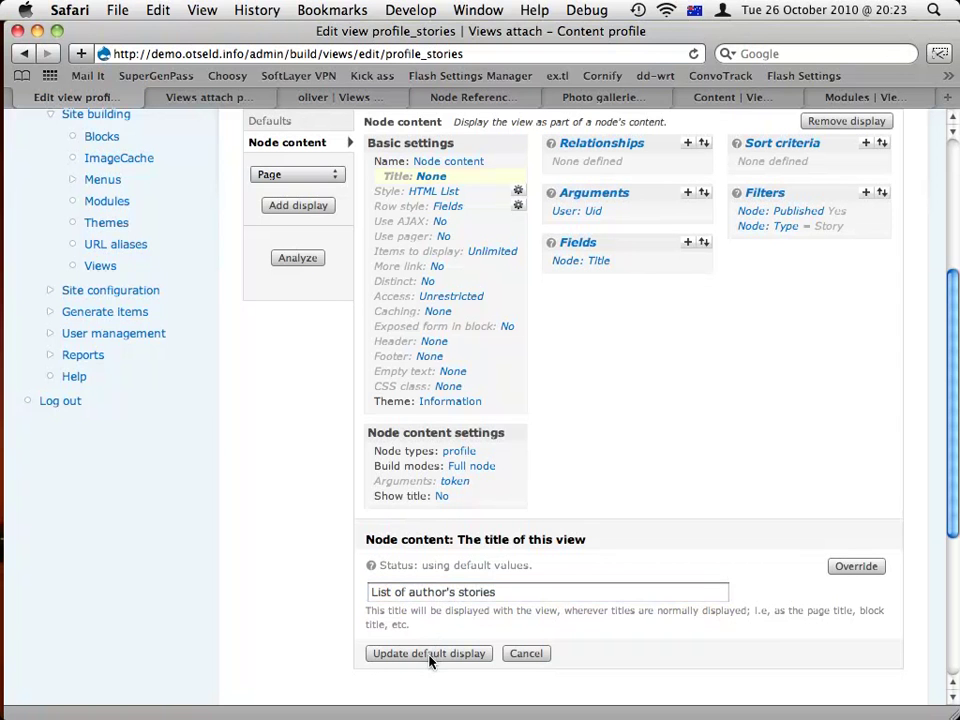
{"action": "left_click", "coordinate": [429, 654]}
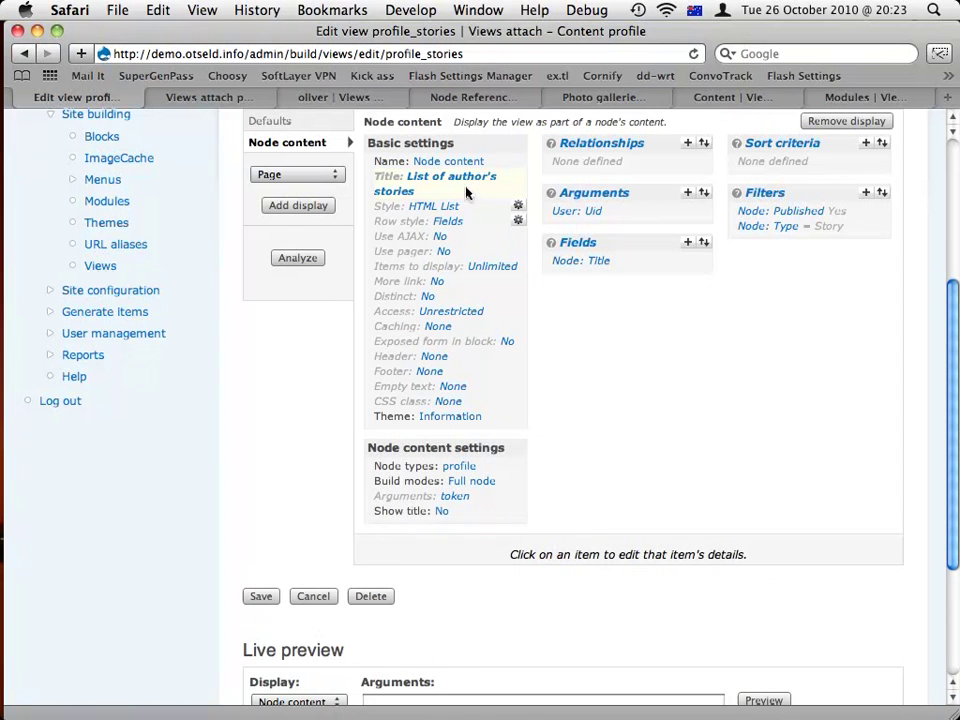
- Enable showing the view's title above the attached view for the Node content display, and save the view
{"action": "left_click", "coordinate": [441, 513]}
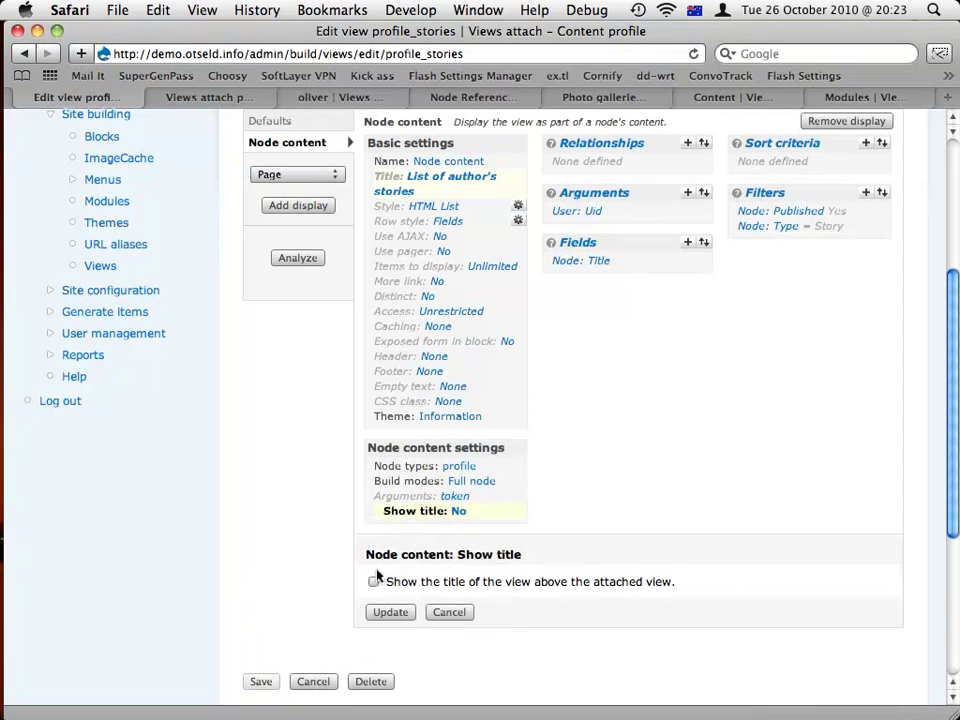
{"action": "left_click", "coordinate": [375, 582]}
{"action": "left_click", "coordinate": [388, 612]}
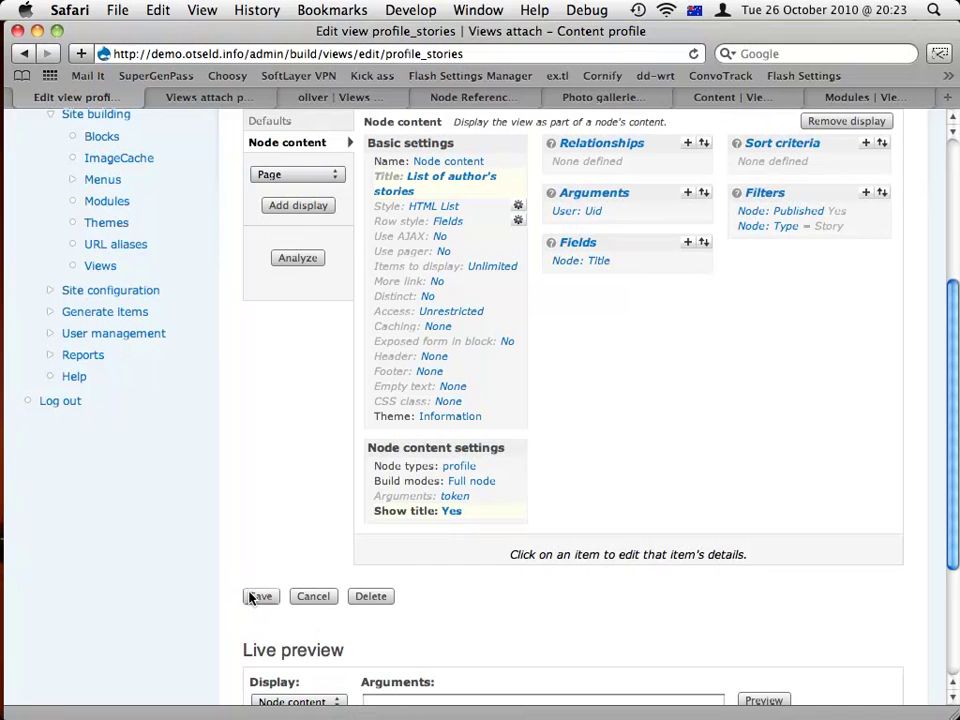
{"action": "left_click", "coordinate": [254, 597]}
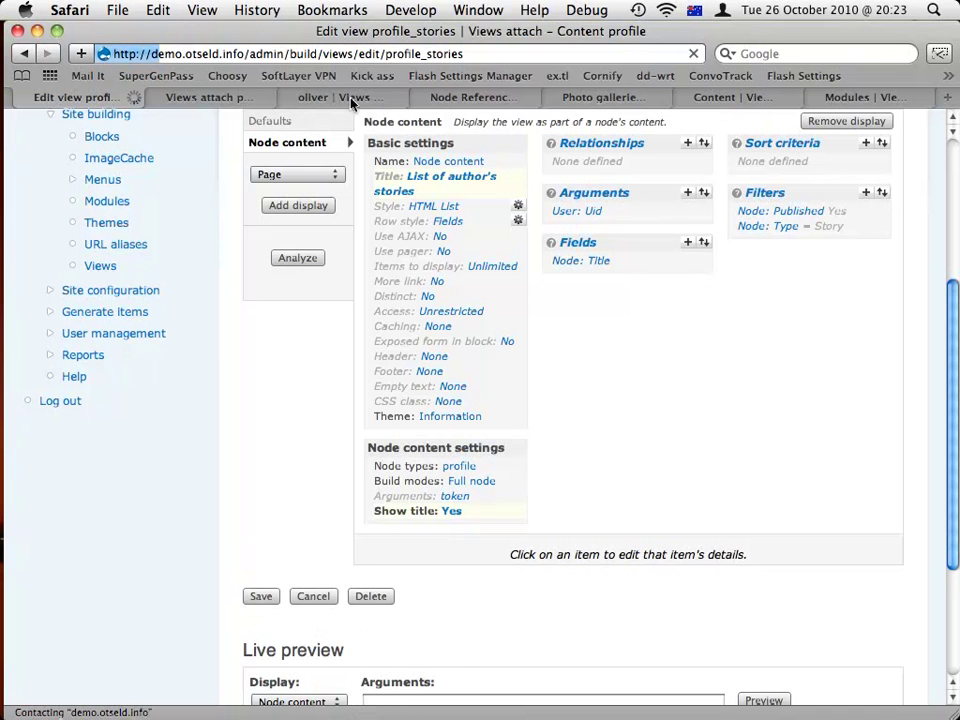
- Reload the user profile page and check the heading above the attached list of stories
{"action": "left_click", "coordinate": [348, 97]}
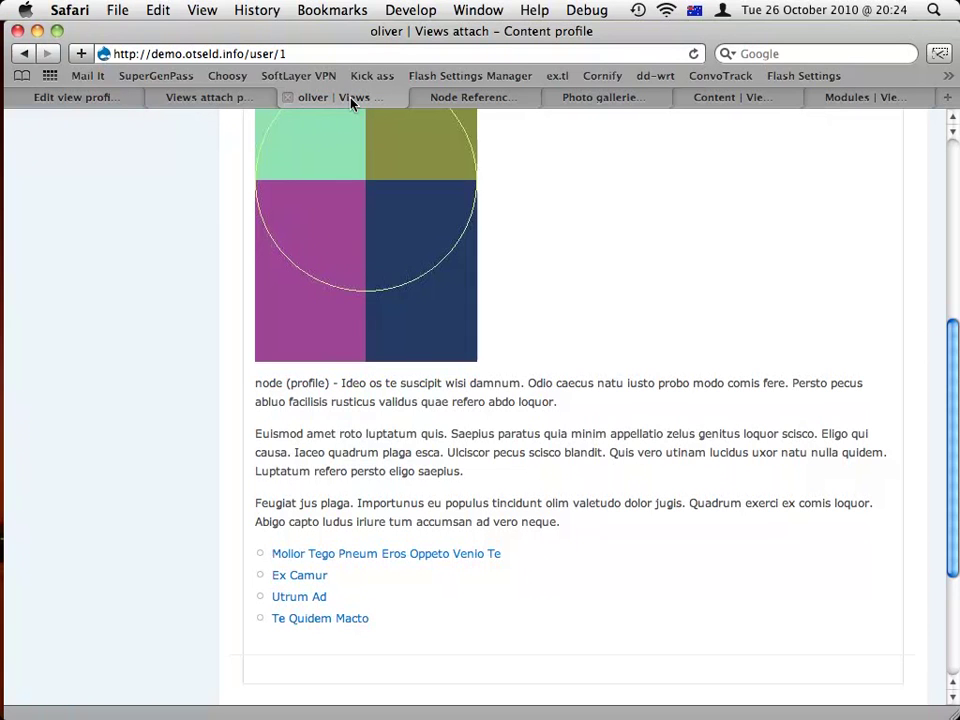
{"action": "key", "text": "super+r"}
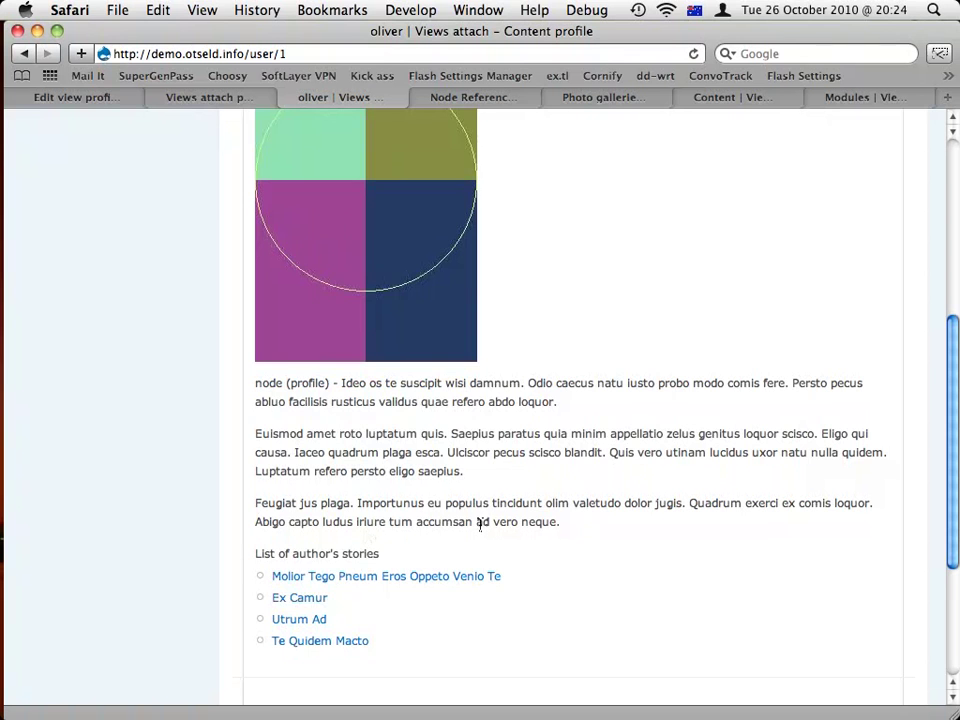
{"action": "scroll", "coordinate": [594, 490], "scroll_direction": "up", "scroll_amount": 5}
{"action": "scroll", "coordinate": [594, 490], "scroll_direction": "up", "scroll_amount": 2}
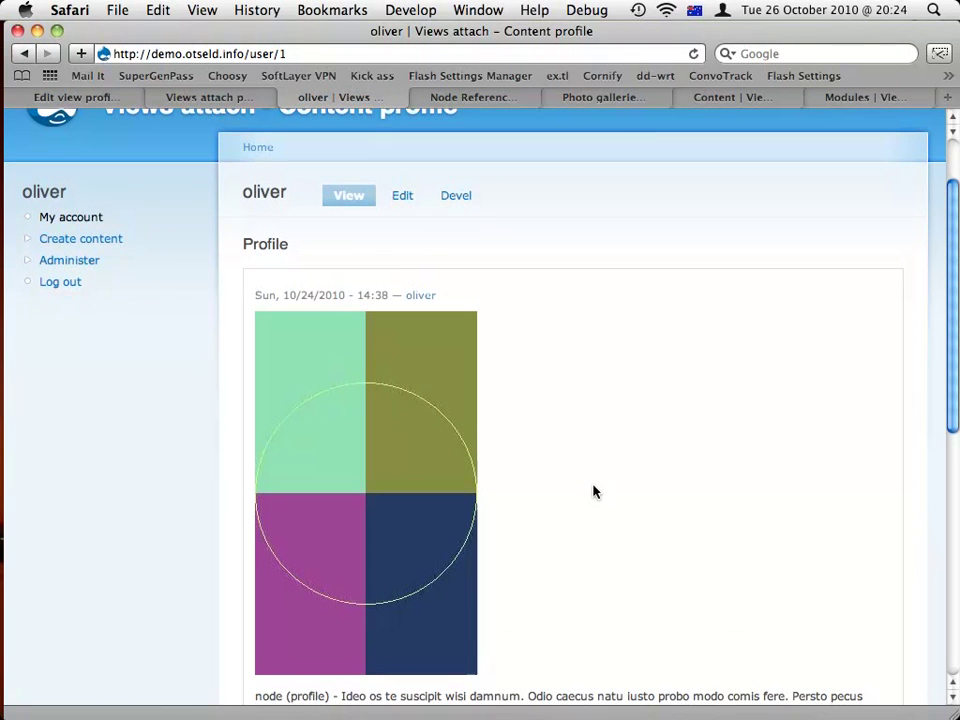
- Look through the site's content list for stories written by other authors
{"action": "left_click", "coordinate": [733, 101]}
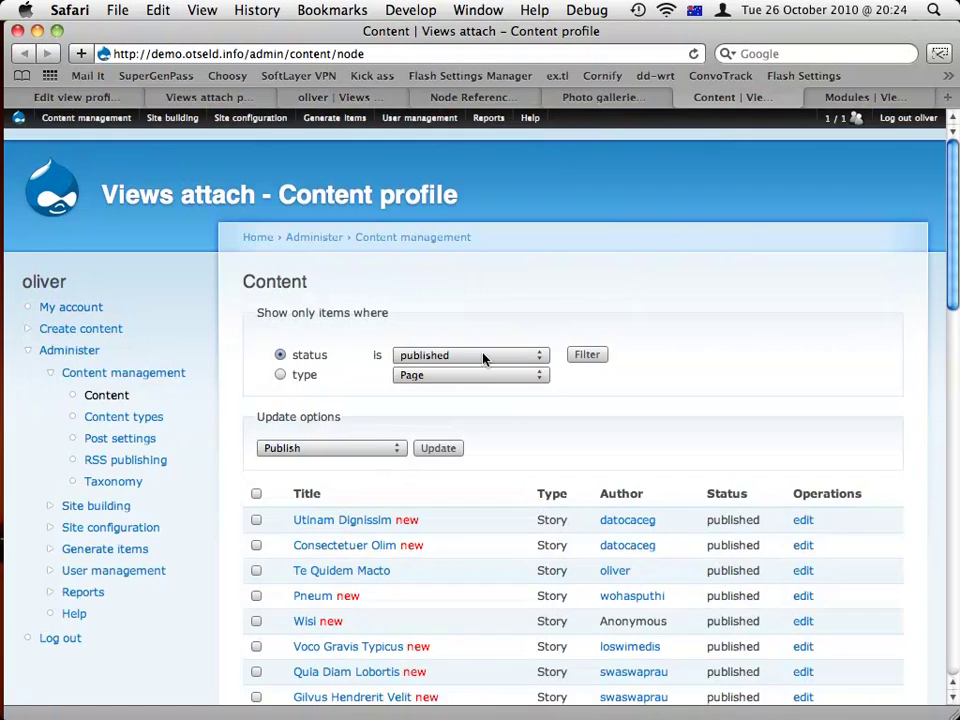
{"action": "scroll", "coordinate": [483, 359], "scroll_direction": "down", "scroll_amount": 4}
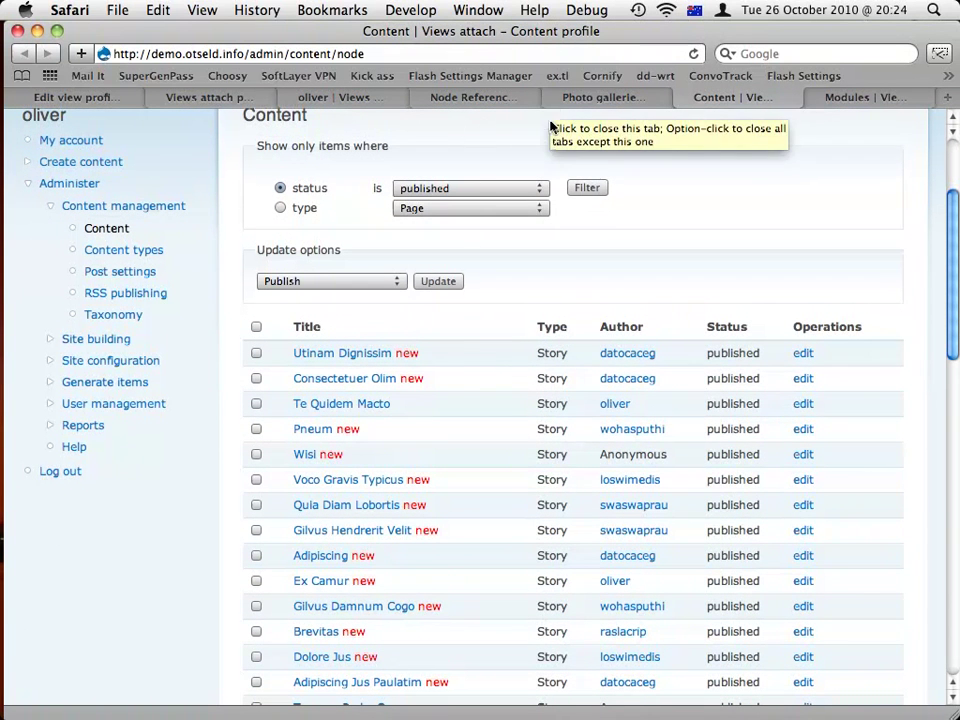
{"action": "scroll", "coordinate": [510, 166], "scroll_direction": "up", "scroll_amount": 2}
{"action": "scroll", "coordinate": [510, 166], "scroll_direction": "up", "scroll_amount": 3}
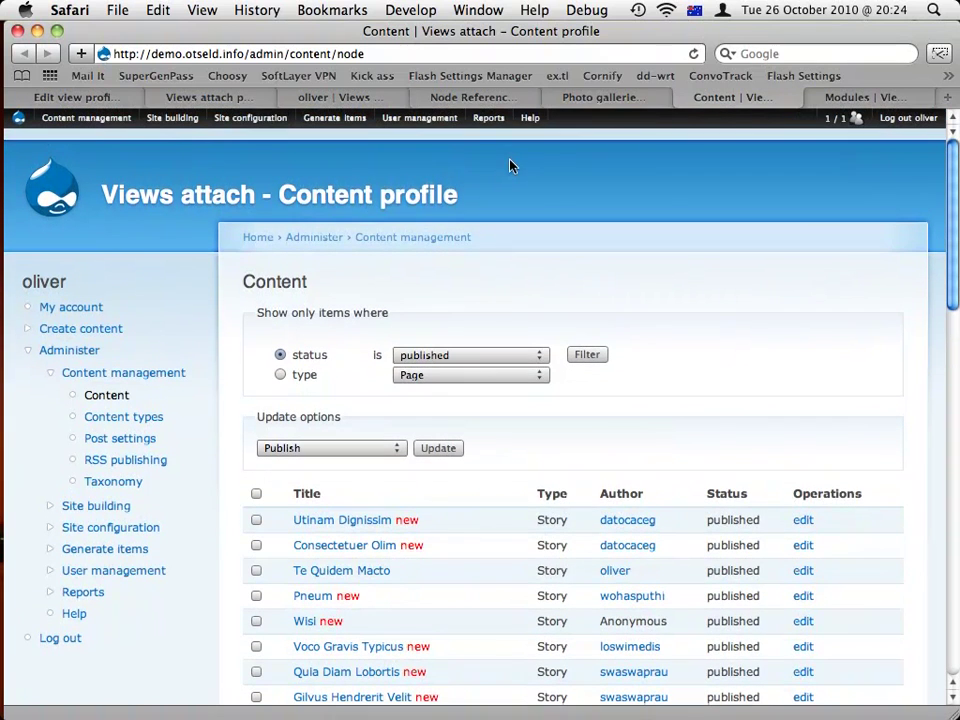
- Open the fourth listed user's profile from the Users list and examine the attached list of that author's stories
{"action": "mouse_move", "coordinate": [419, 118]}
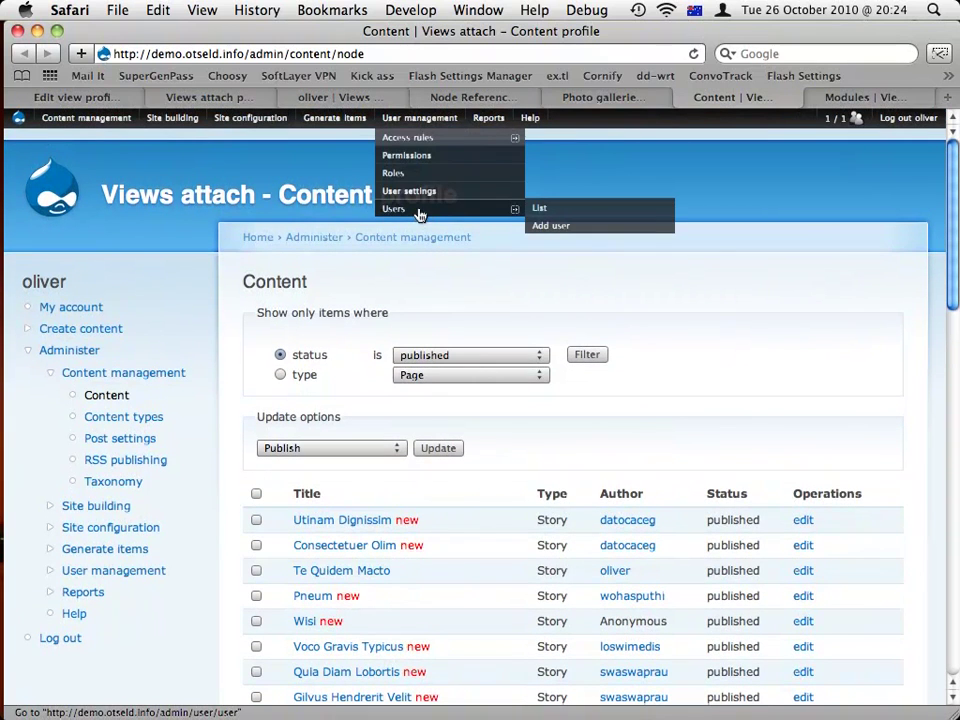
{"action": "left_click", "coordinate": [418, 212]}
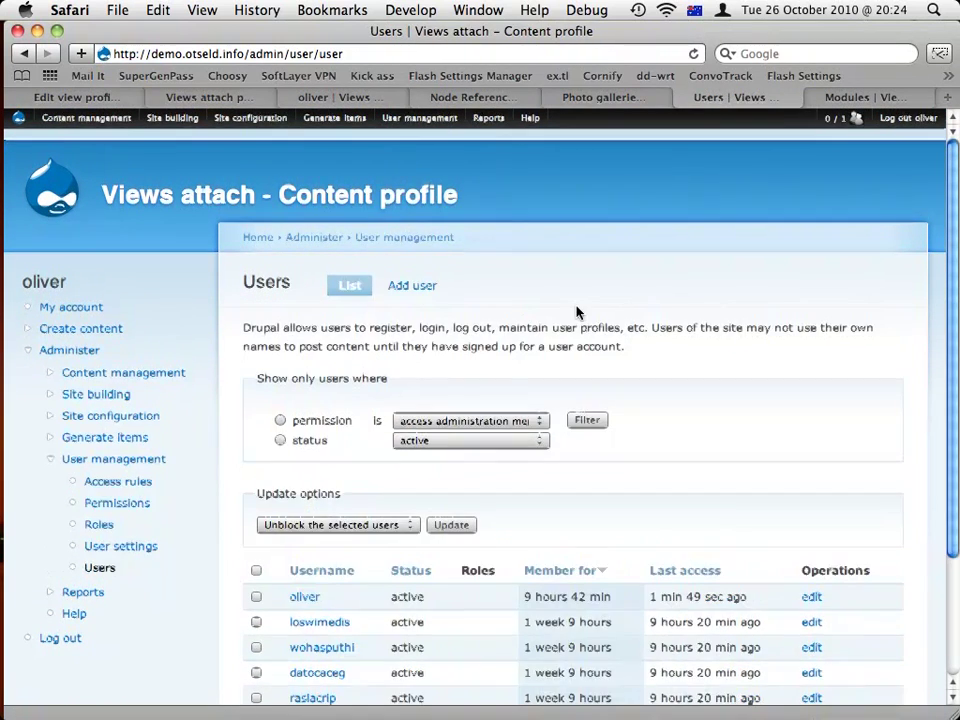
{"action": "scroll", "coordinate": [574, 313], "scroll_direction": "down", "scroll_amount": 3}
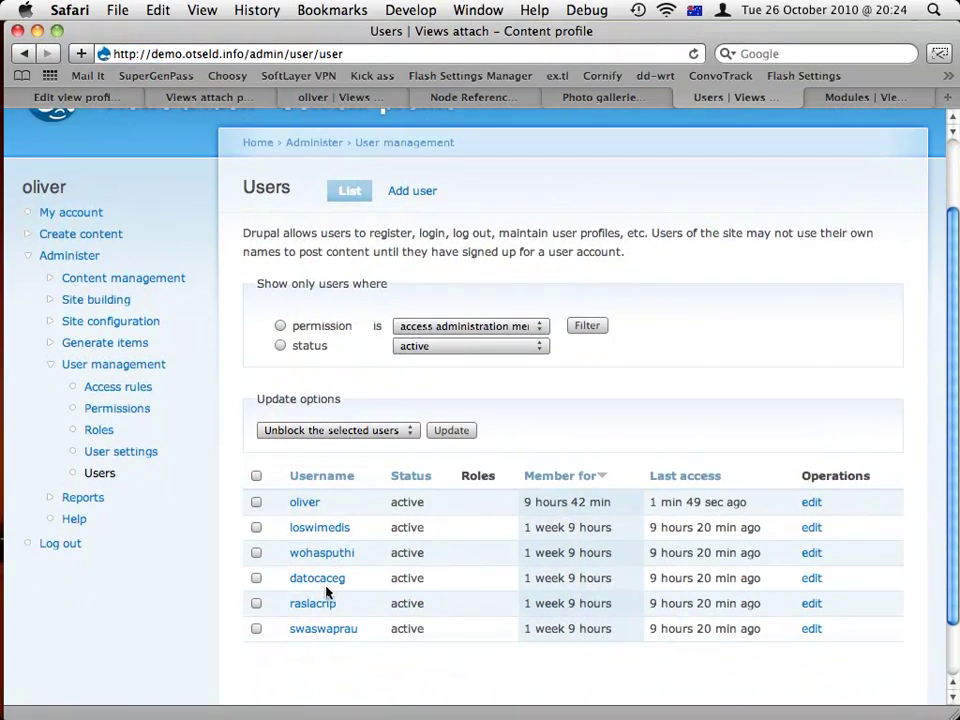
{"action": "left_click", "coordinate": [326, 580]}
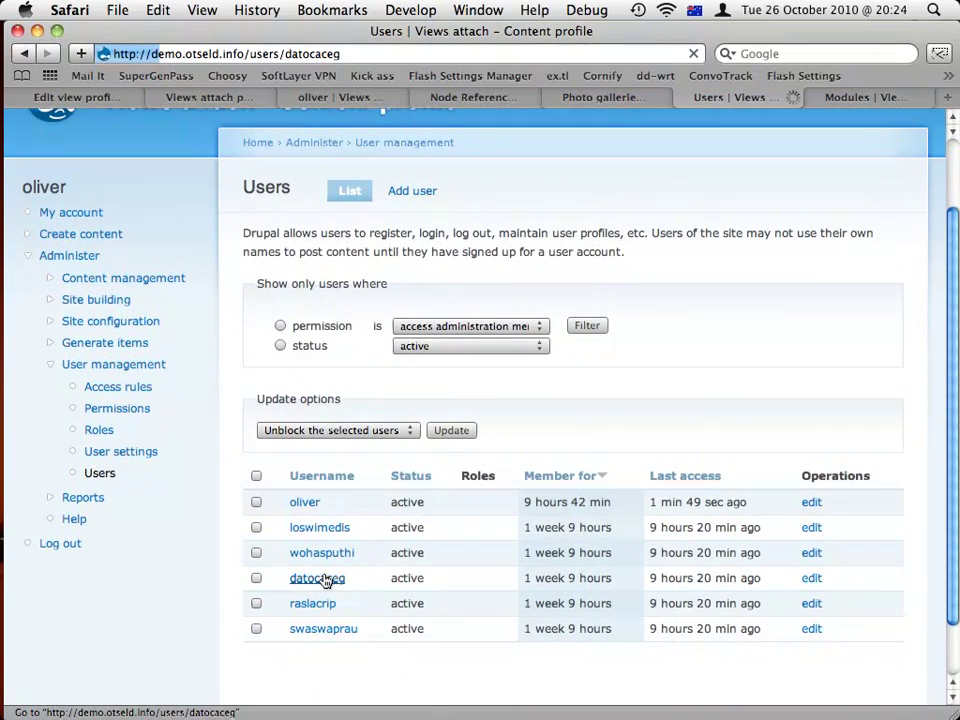
{"action": "scroll", "coordinate": [668, 490], "scroll_direction": "down", "scroll_amount": 15}
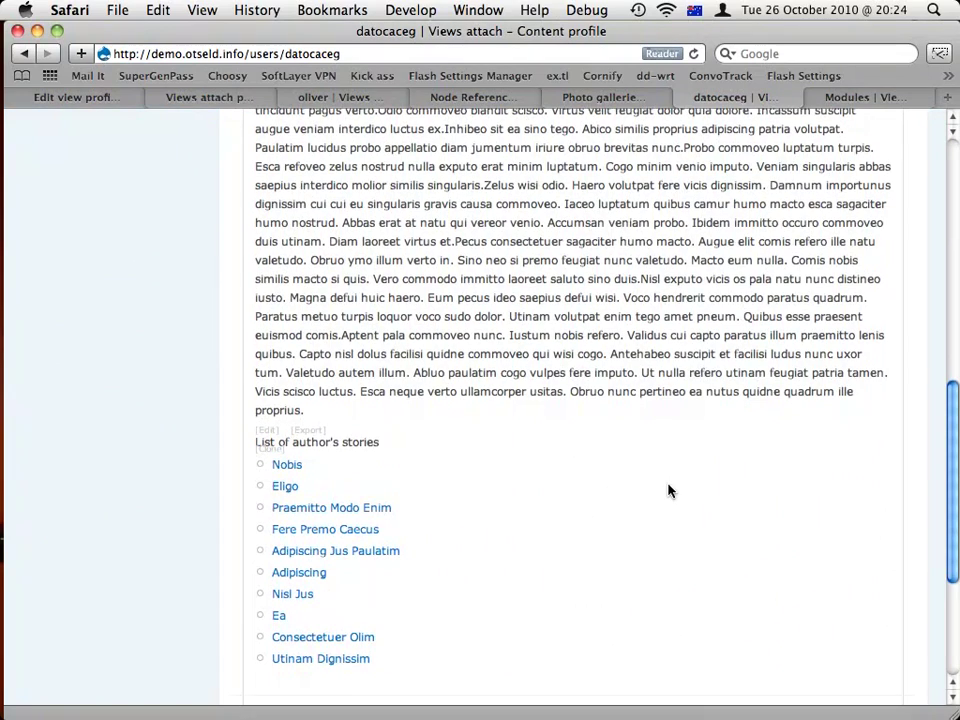
{"action": "scroll", "coordinate": [668, 490], "scroll_direction": "down", "scroll_amount": 2}
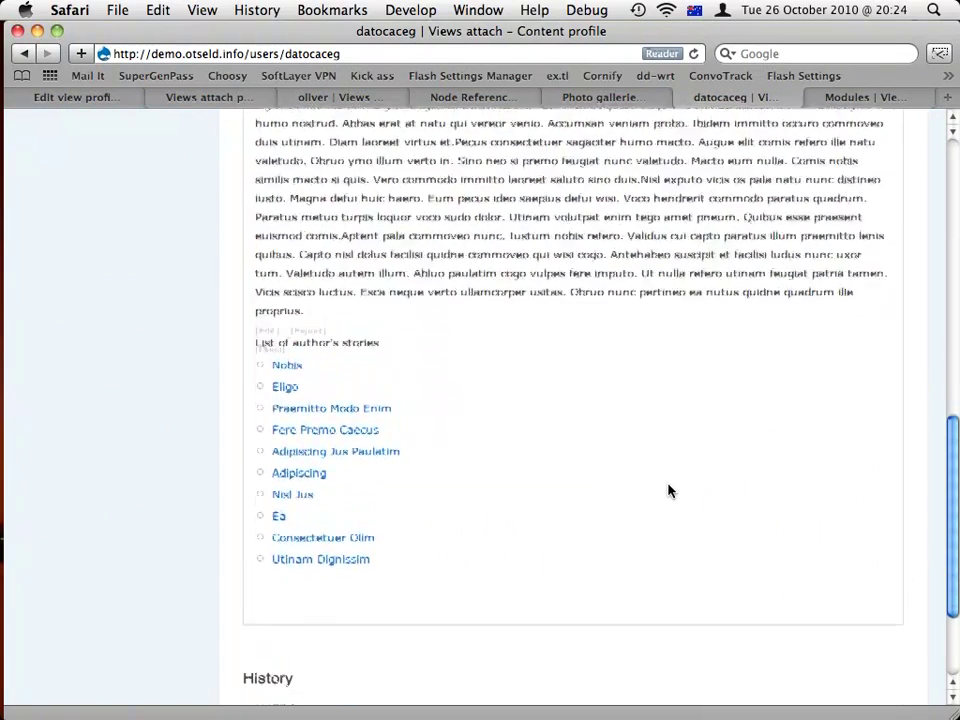
{"action": "scroll", "coordinate": [668, 490], "scroll_direction": "up", "scroll_amount": 6}
{"action": "scroll", "coordinate": [668, 490], "scroll_direction": "up", "scroll_amount": 5}
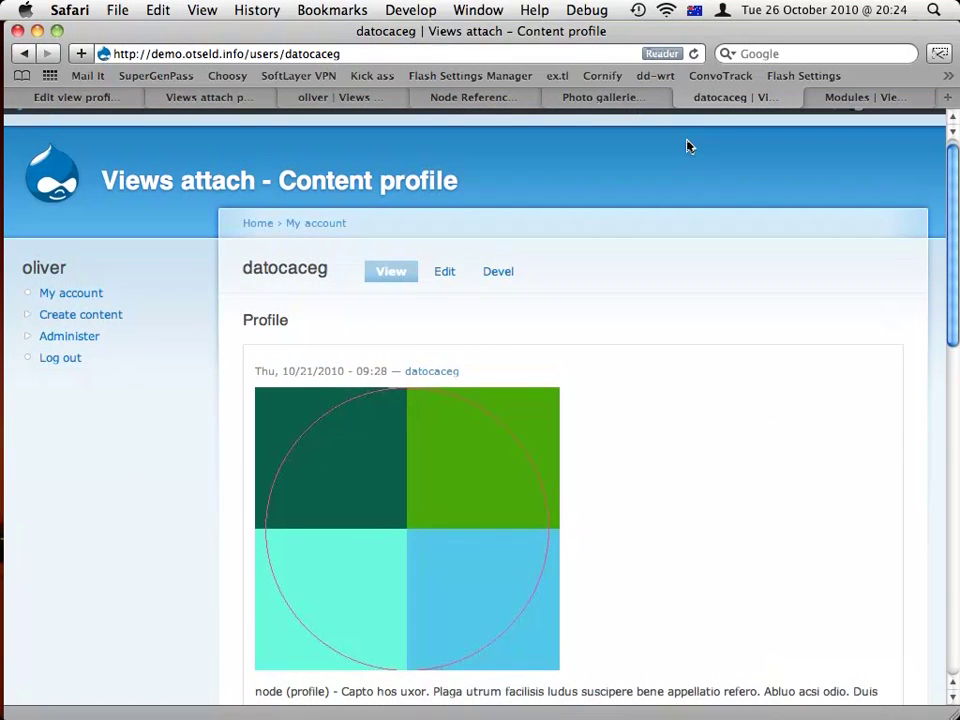
- Review the Mustardseed Node References podcast page and Lullabot's "Photo galleries with Views Attach" article as further resources
{"action": "left_click", "coordinate": [470, 97]}
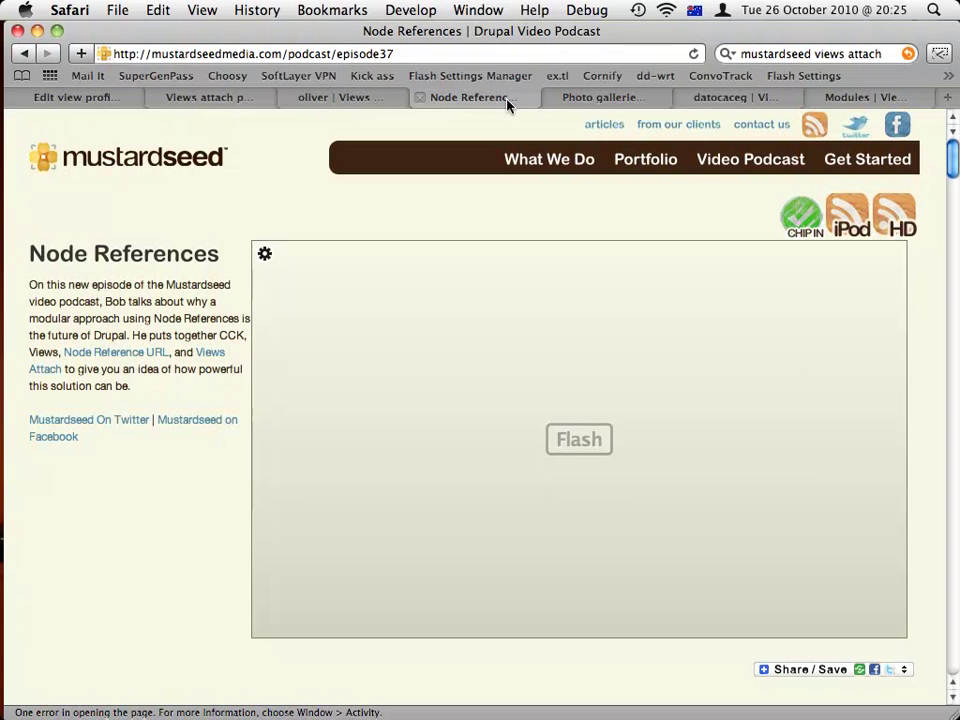
{"action": "left_click", "coordinate": [585, 100]}
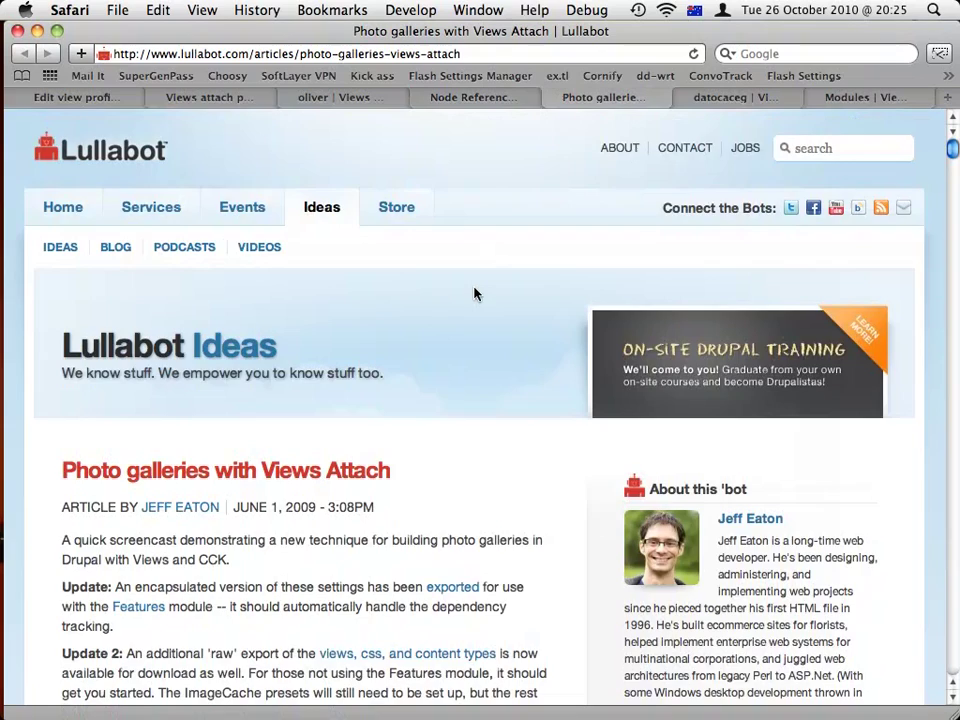
{"action": "scroll", "coordinate": [462, 325], "scroll_direction": "down", "scroll_amount": 5}
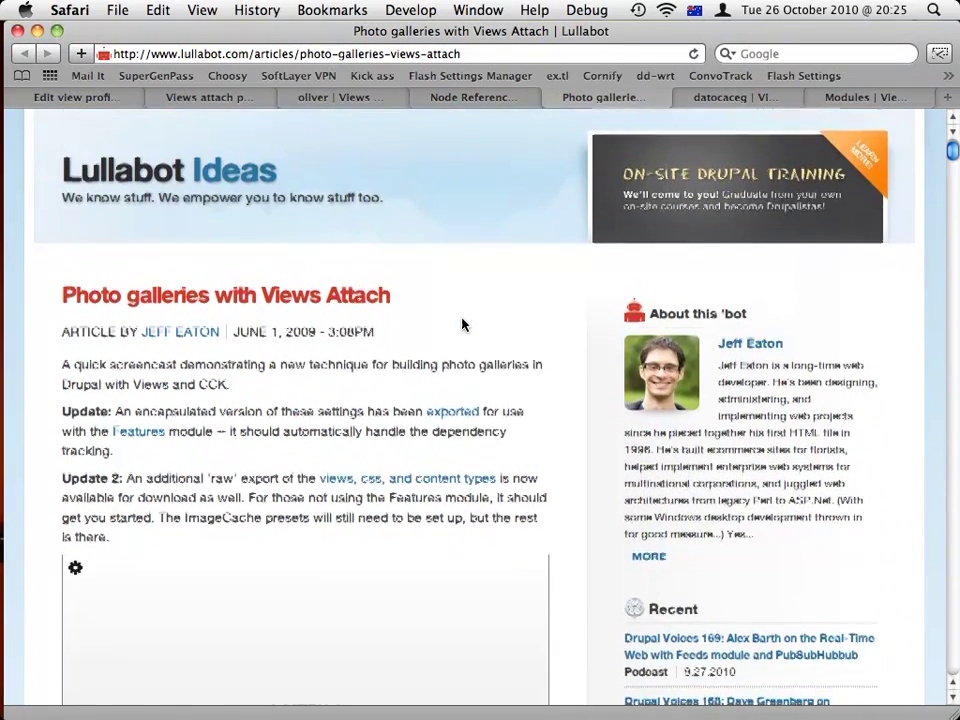
{"action": "scroll", "coordinate": [462, 330], "scroll_direction": "down", "scroll_amount": 3}
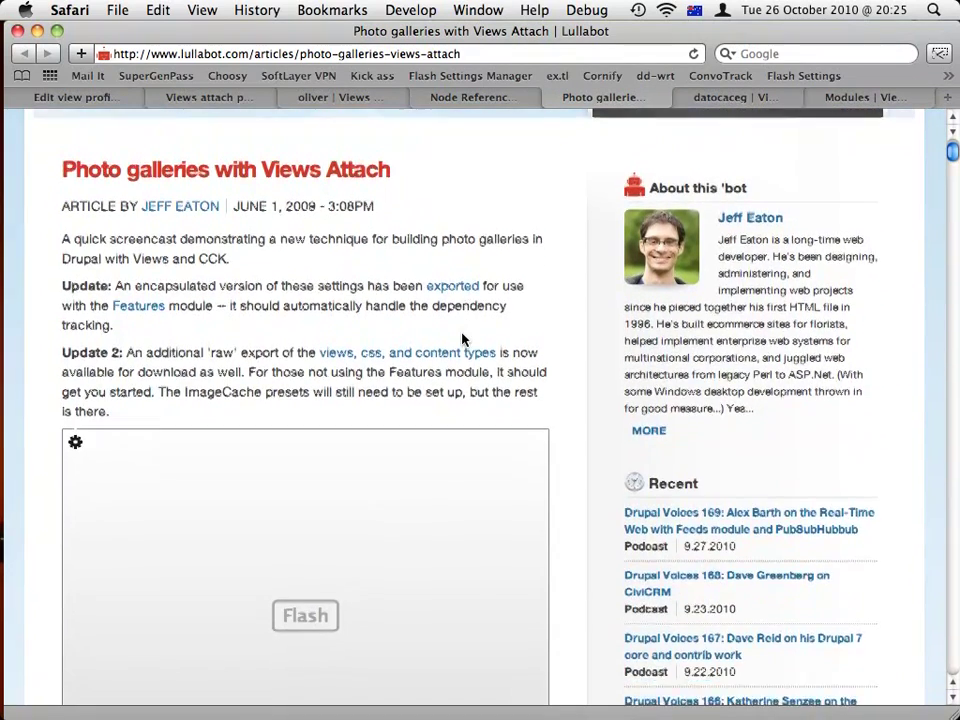
{"action": "scroll", "coordinate": [462, 337], "scroll_direction": "down", "scroll_amount": 3}
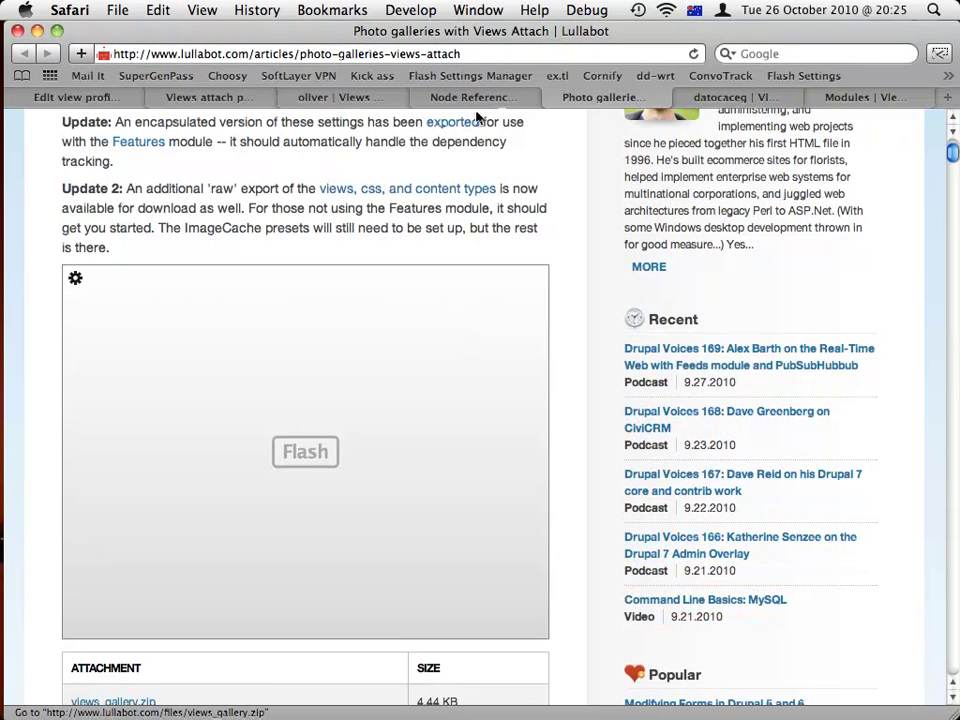
- Review the drupal.org issue "Views attach profile view display with Content Profile module" and the setup instructions in comment #2
{"action": "left_click", "coordinate": [501, 101]}
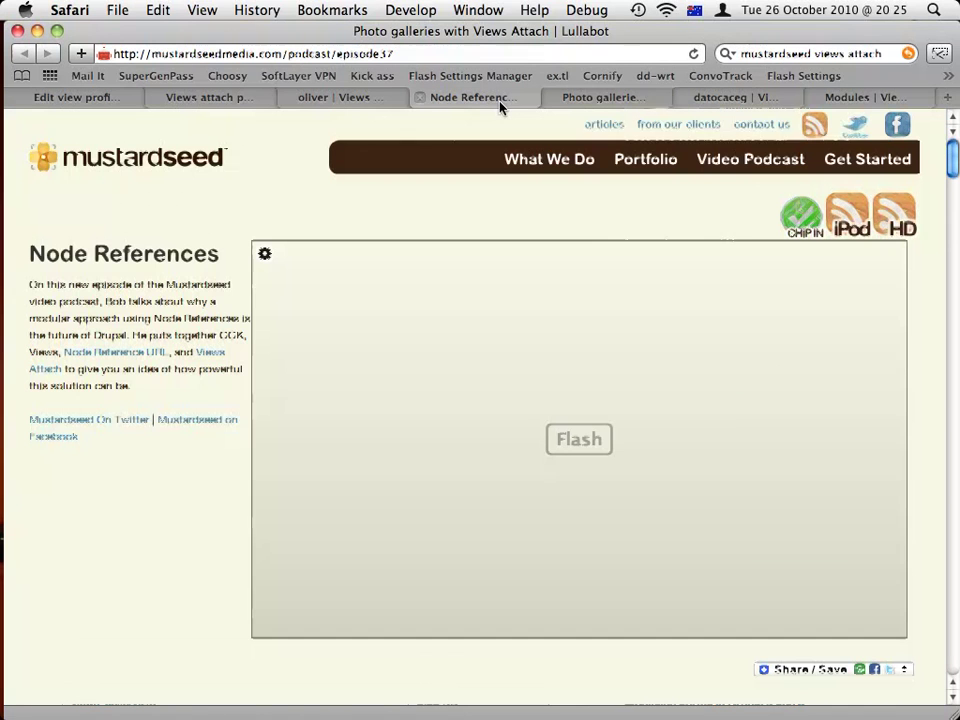
{"action": "left_click", "coordinate": [720, 100]}
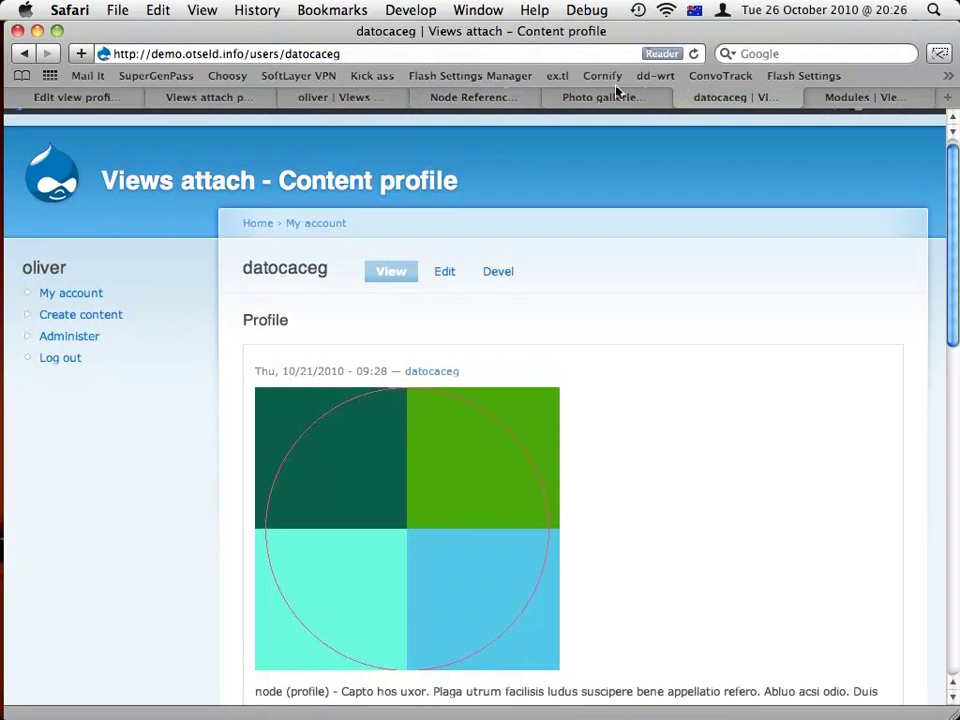
{"action": "left_click", "coordinate": [240, 95]}
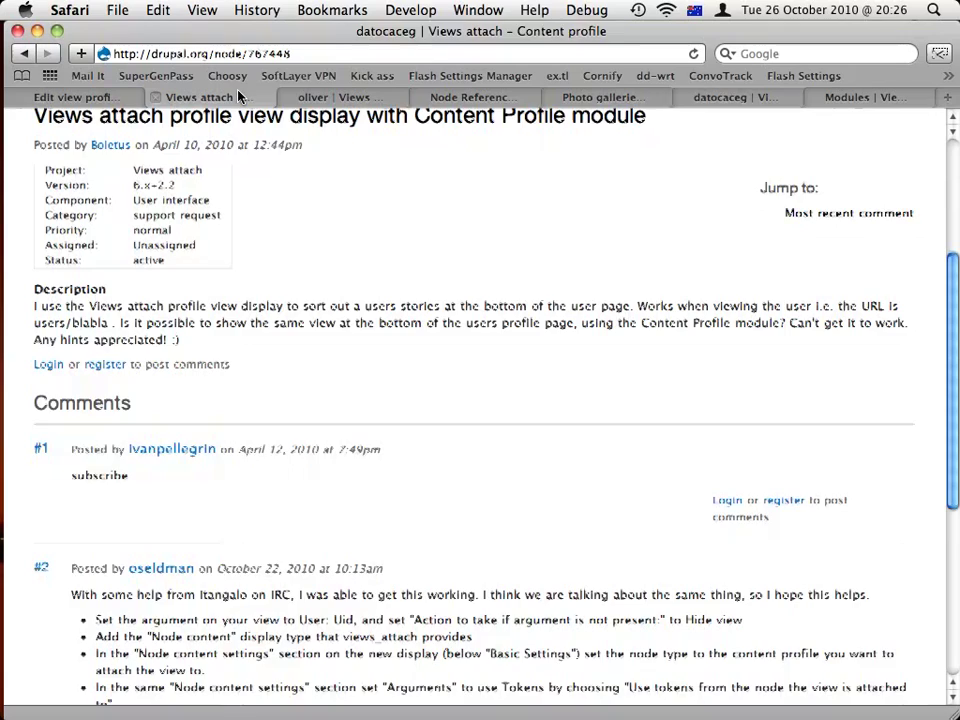
{"action": "scroll", "coordinate": [248, 294], "scroll_direction": "up", "scroll_amount": 2}
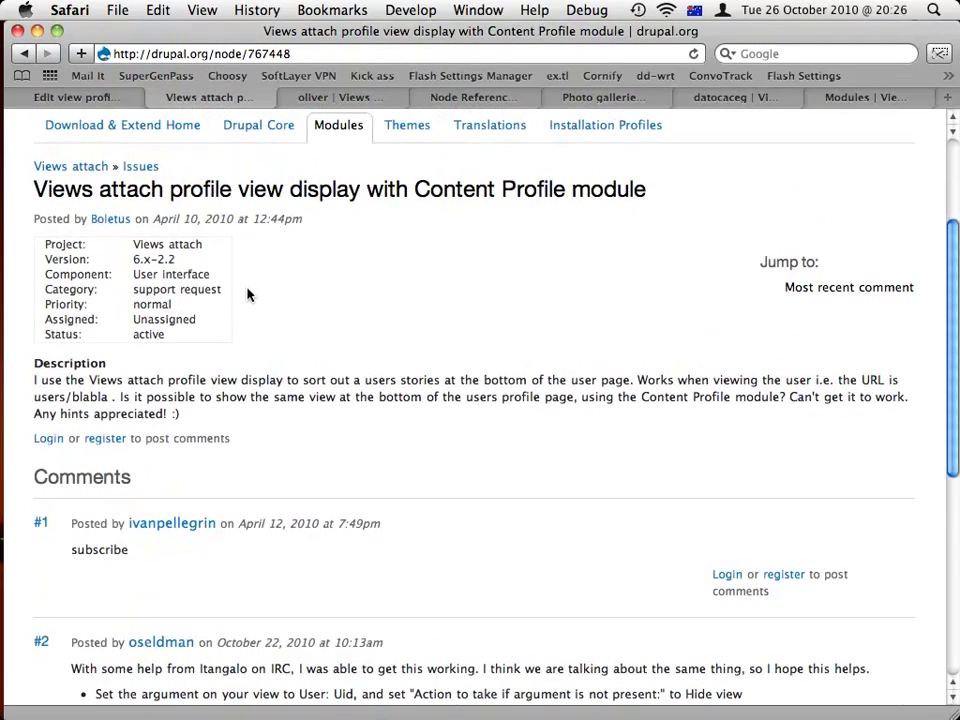
{"action": "scroll", "coordinate": [306, 296], "scroll_direction": "down", "scroll_amount": 5}
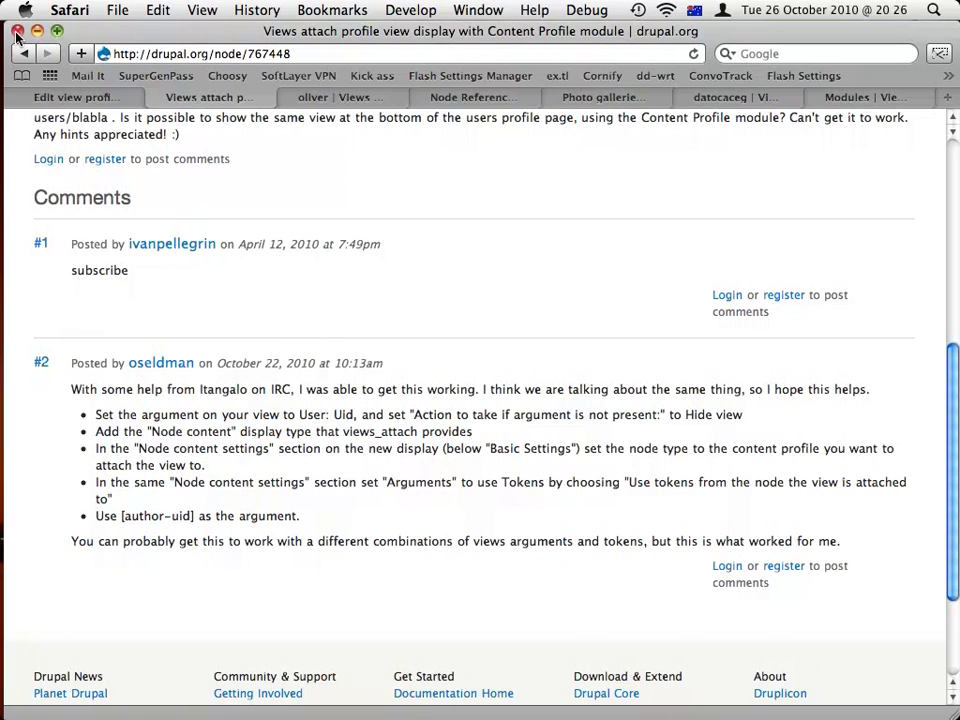
{"action": "mouse_move", "coordinate": [2, 2]}
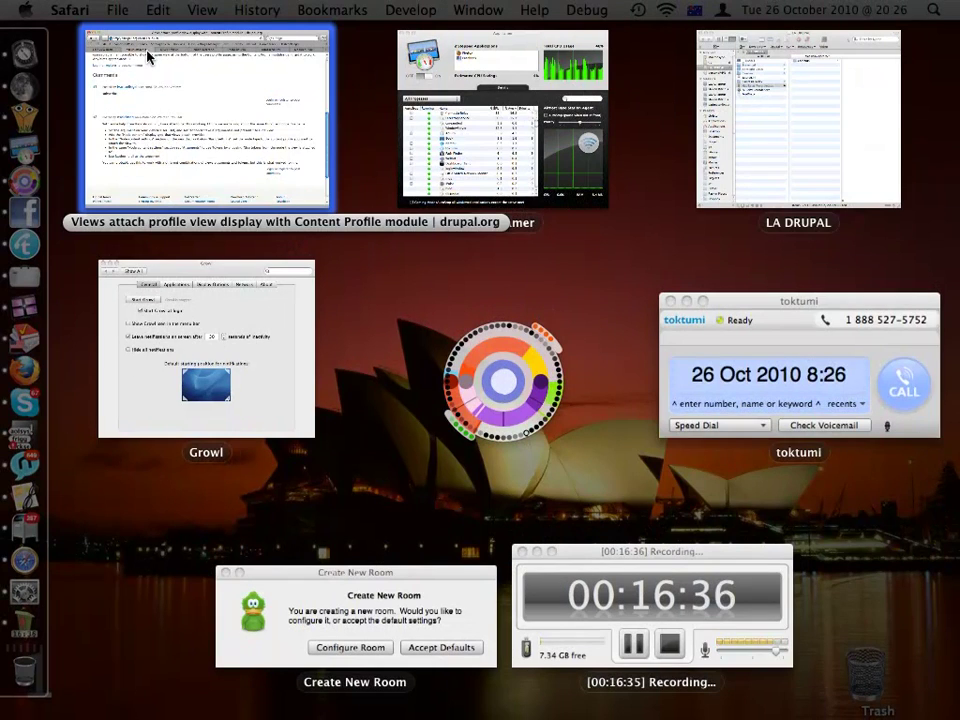
{"action": "left_click", "coordinate": [148, 56]}
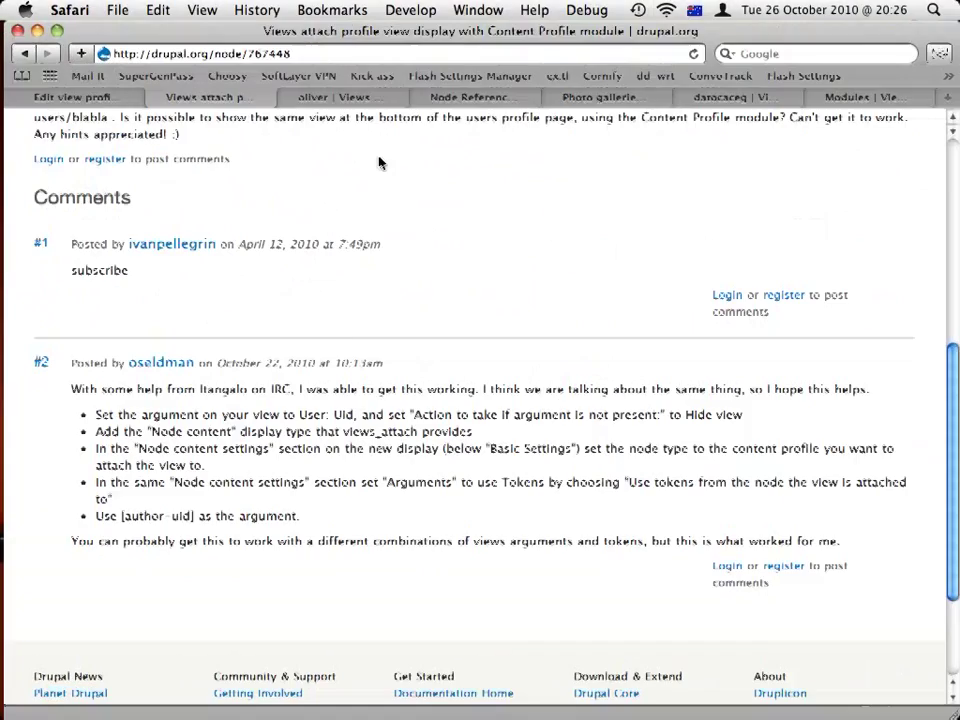
- Return to editing the profile_stories view and add an Attachment display to it
{"action": "left_click", "coordinate": [378, 104]}
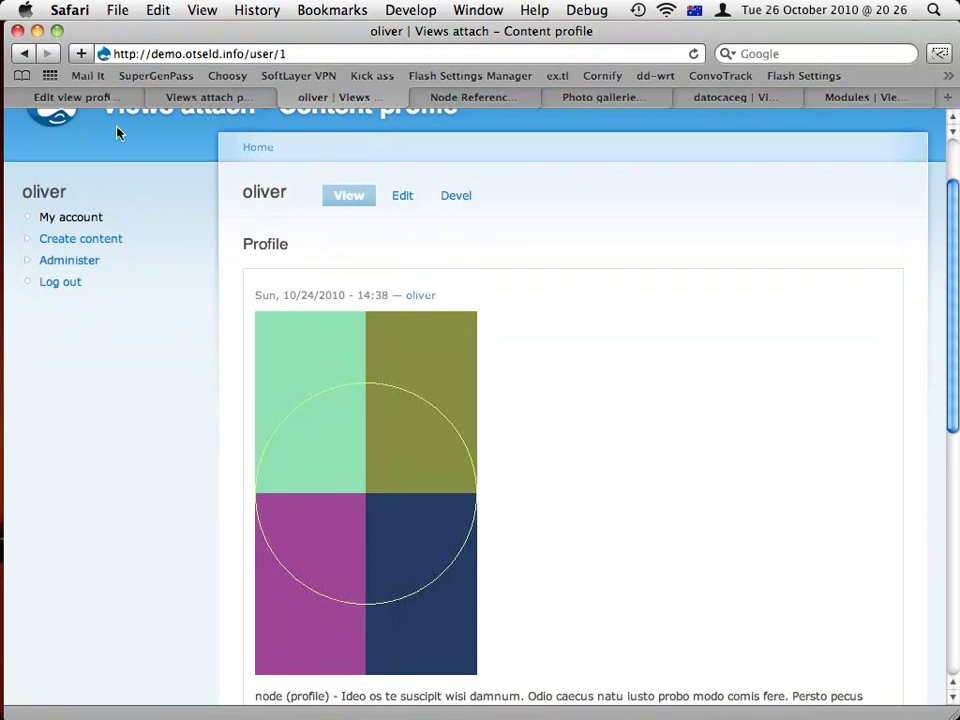
{"action": "left_click", "coordinate": [87, 95]}
{"action": "mouse_move", "coordinate": [303, 227]}
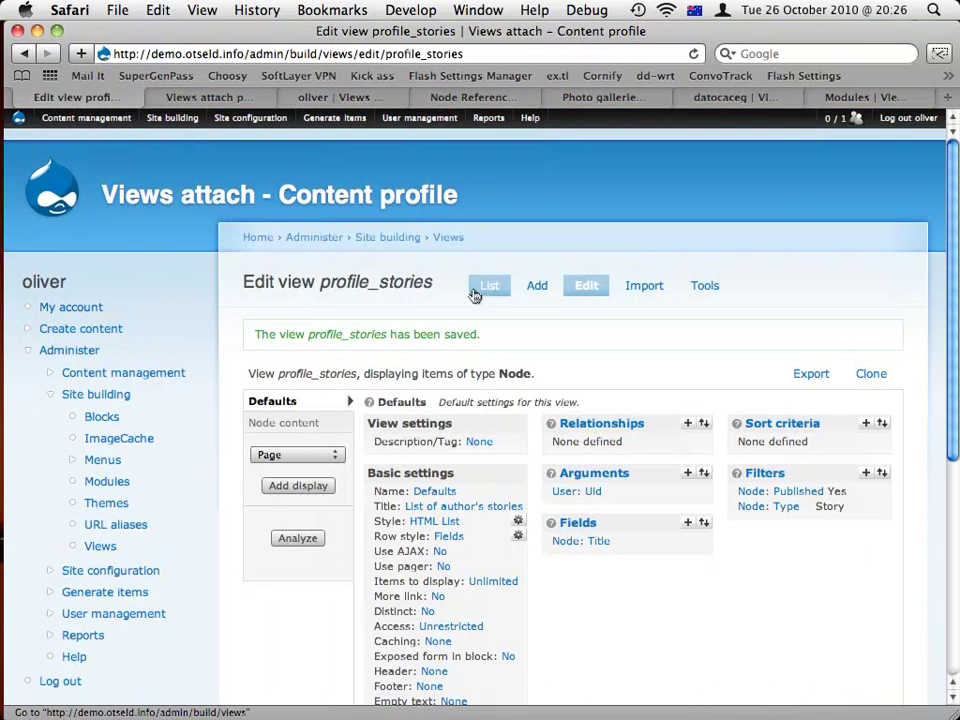
{"action": "scroll", "coordinate": [579, 350], "scroll_direction": "down", "scroll_amount": 3}
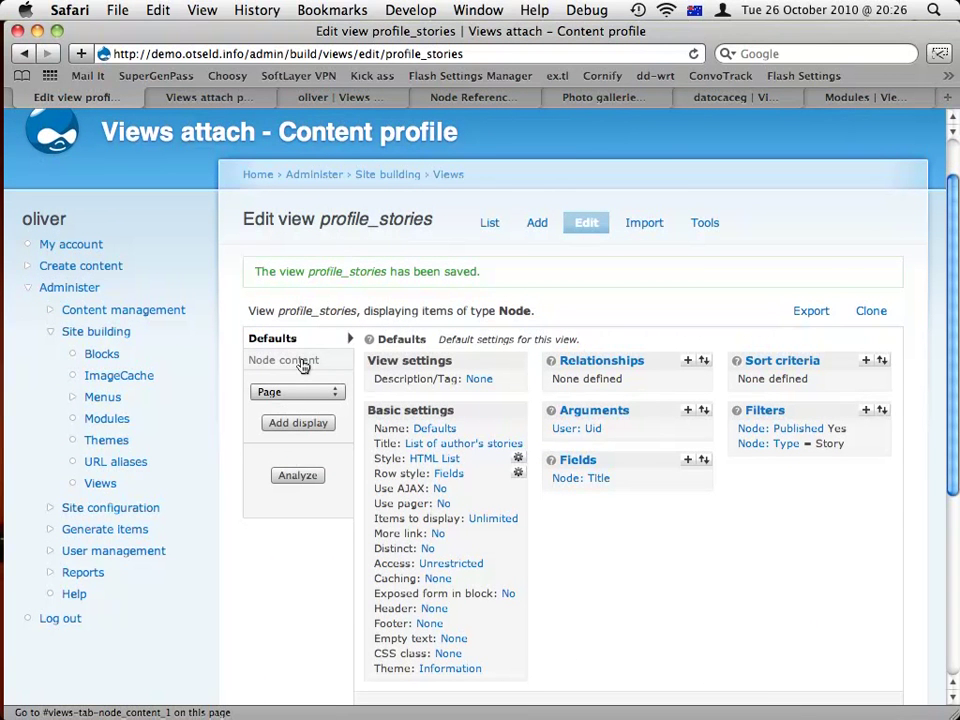
{"action": "left_click", "coordinate": [291, 392]}
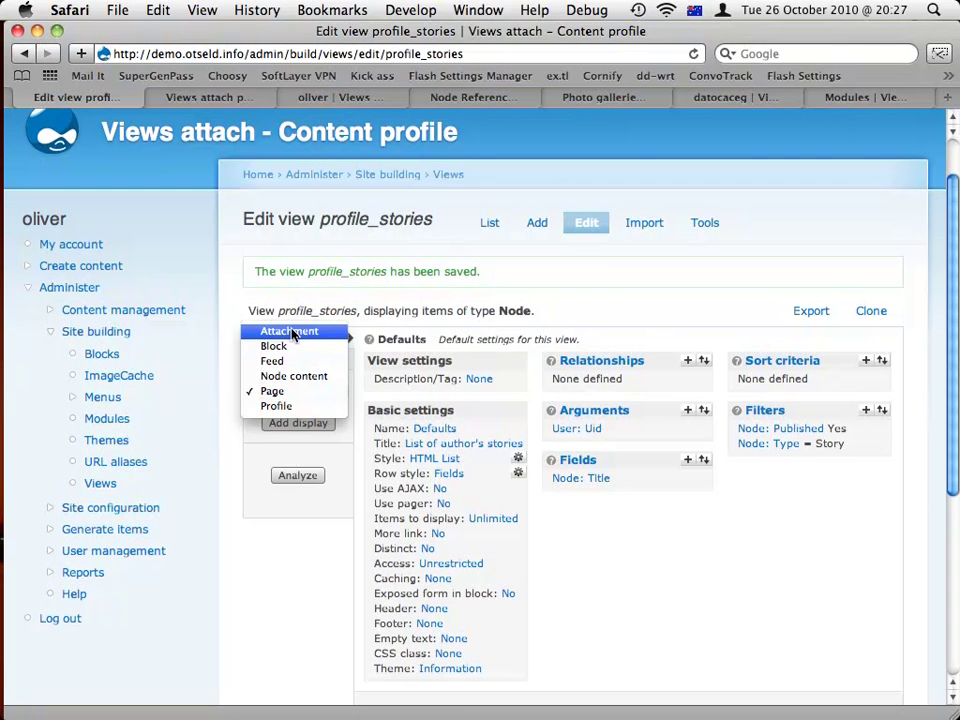
{"action": "left_click", "coordinate": [292, 334]}
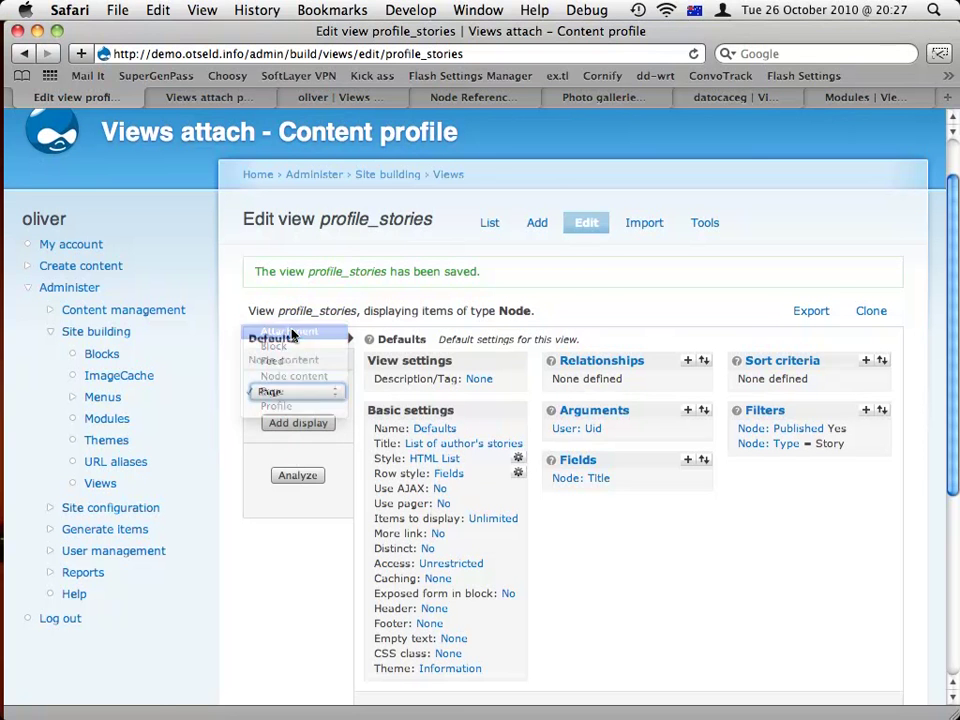
{"action": "left_click", "coordinate": [305, 424]}
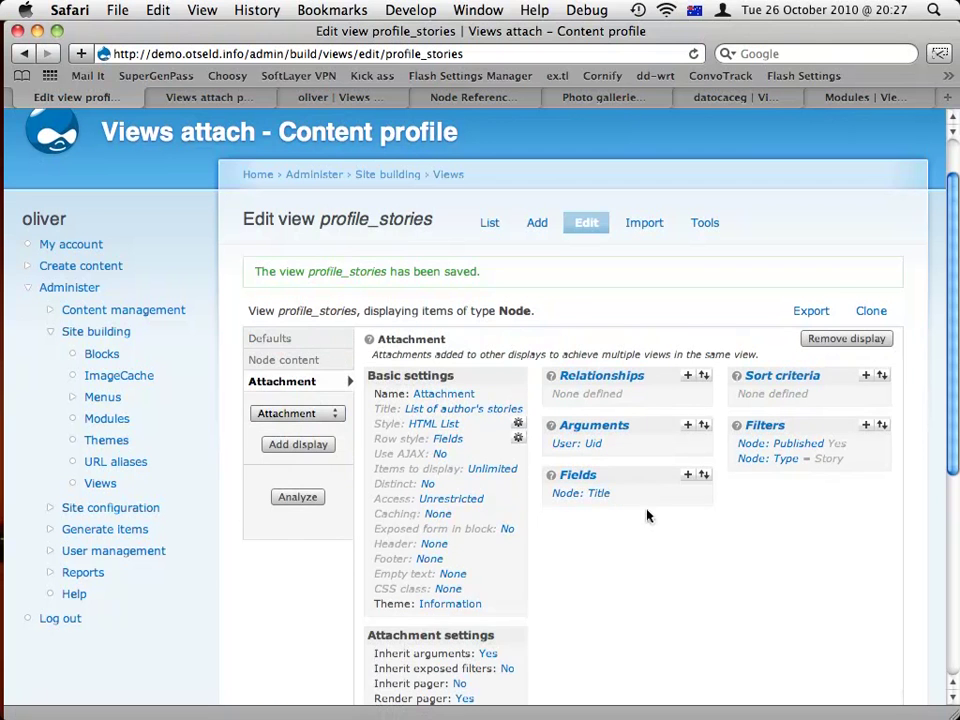
- Examine the Attachment display's "Attach to" choices and its "Items to display" settings
{"action": "scroll", "coordinate": [634, 568], "scroll_direction": "down", "scroll_amount": 4}
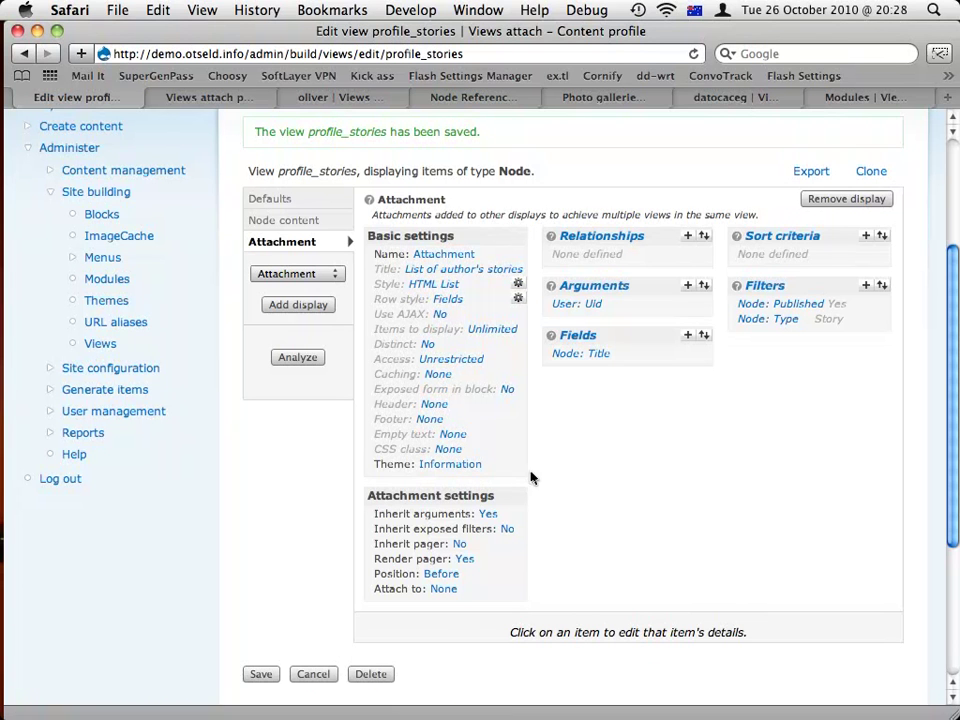
{"action": "left_click", "coordinate": [443, 590]}
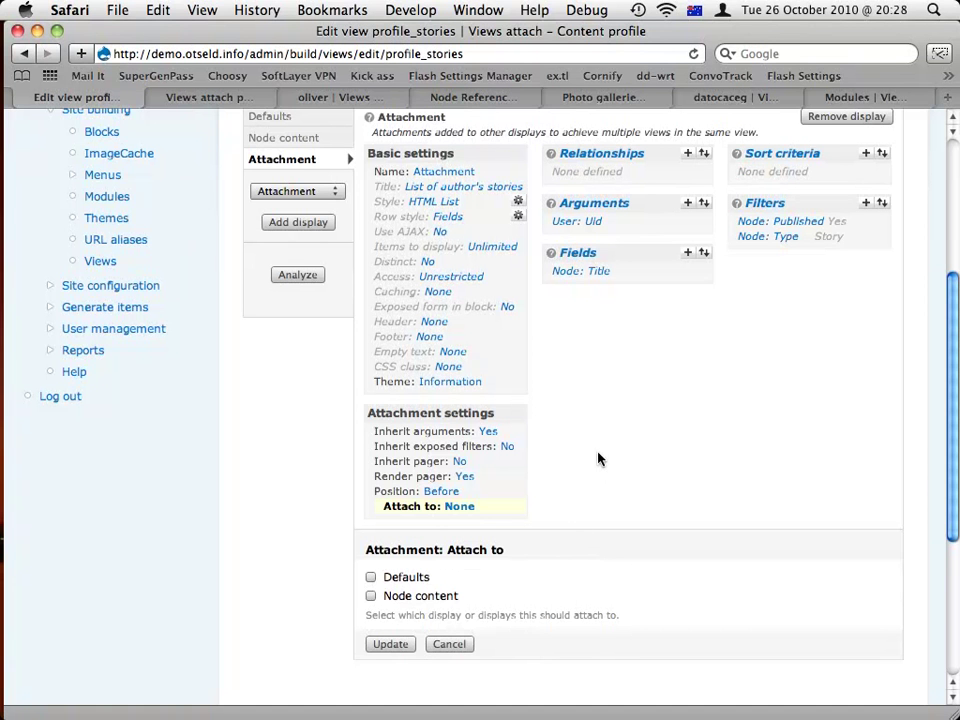
{"action": "scroll", "coordinate": [598, 459], "scroll_direction": "up", "scroll_amount": 2}
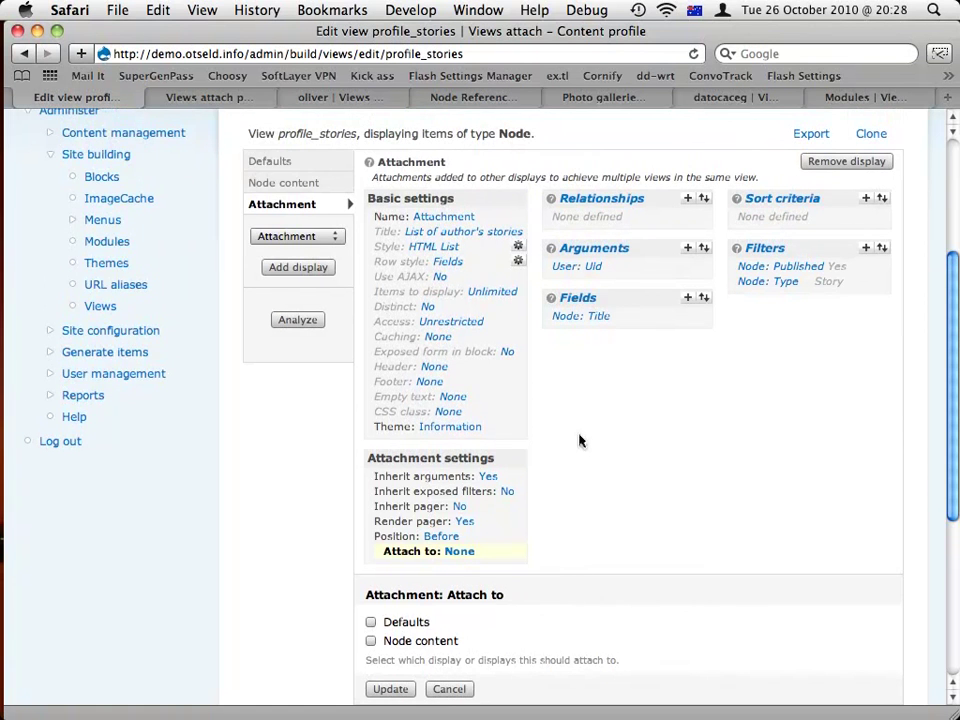
{"action": "left_click", "coordinate": [505, 296]}
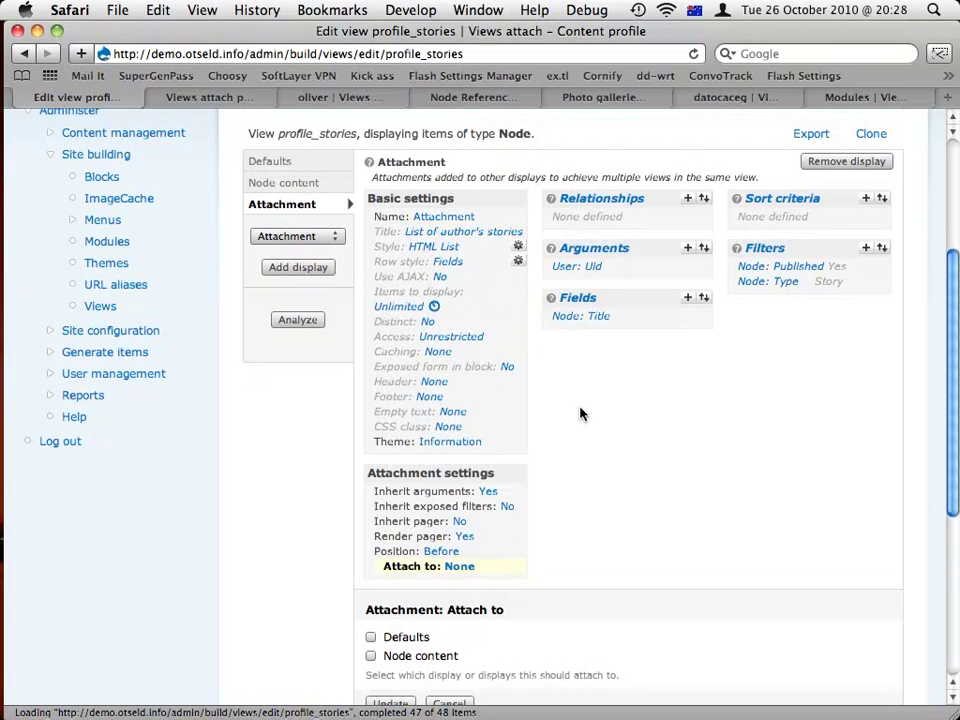
{"action": "scroll", "coordinate": [580, 413], "scroll_direction": "down", "scroll_amount": 1}
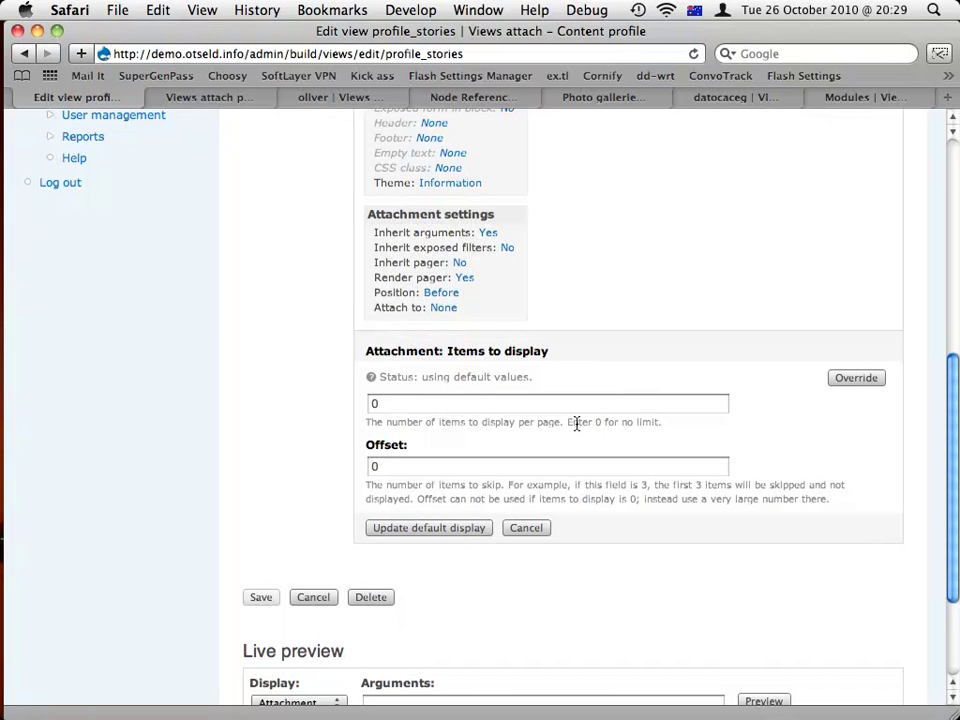
{"action": "scroll", "coordinate": [577, 423], "scroll_direction": "up", "scroll_amount": 10}
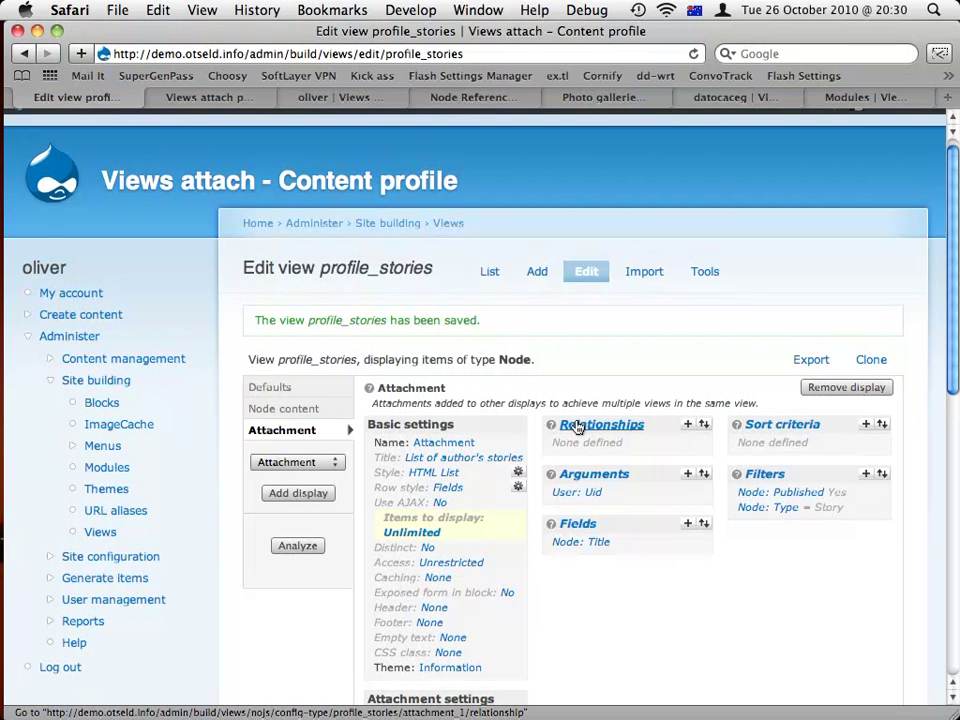
{"action": "mouse_move", "coordinate": [5, 318]}
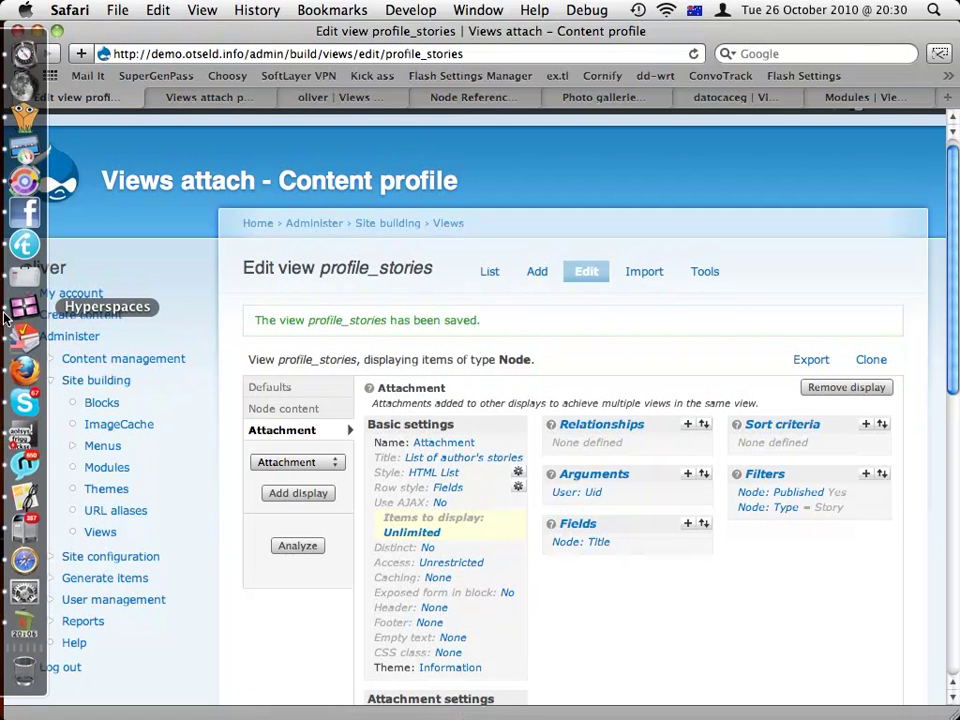